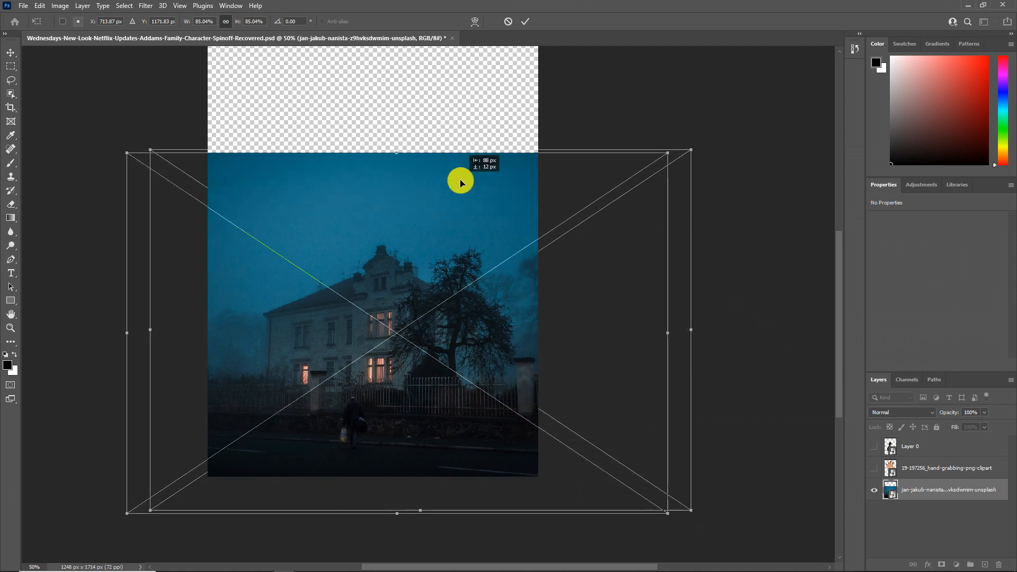
Step: Commit the house photo's transform and patch the walking person out of the street using the surrounding fence and road
{"action": "left_click", "coordinate": [525, 21]}
{"action": "key", "text": "z"}
{"action": "left_click", "coordinate": [329, 436]}
{"action": "right_click", "coordinate": [11, 80]}
{"action": "mouse_move", "coordinate": [10, 150]}
{"action": "left_click", "coordinate": [46, 179]}
{"action": "left_click", "coordinate": [495, 223]}
{"action": "mouse_move", "coordinate": [422, 355]}
{"action": "left_mouse_down"}
{"action": "mouse_move", "coordinate": [239, 326]}
{"action": "mouse_move", "coordinate": [613, 336]}
{"action": "left_mouse_up"}
{"action": "right_click", "coordinate": [371, 242]}
{"action": "left_click", "coordinate": [388, 251]}
{"action": "mouse_move", "coordinate": [450, 407]}
{"action": "left_mouse_down"}
{"action": "mouse_move", "coordinate": [436, 391]}
{"action": "mouse_move", "coordinate": [442, 435]}
{"action": "left_mouse_up"}
{"action": "right_click", "coordinate": [534, 274]}
{"action": "left_click", "coordinate": [543, 282]}
Step: Add a bright blue Solid Color fill layer above the house photo
{"action": "left_click", "coordinate": [11, 328]}
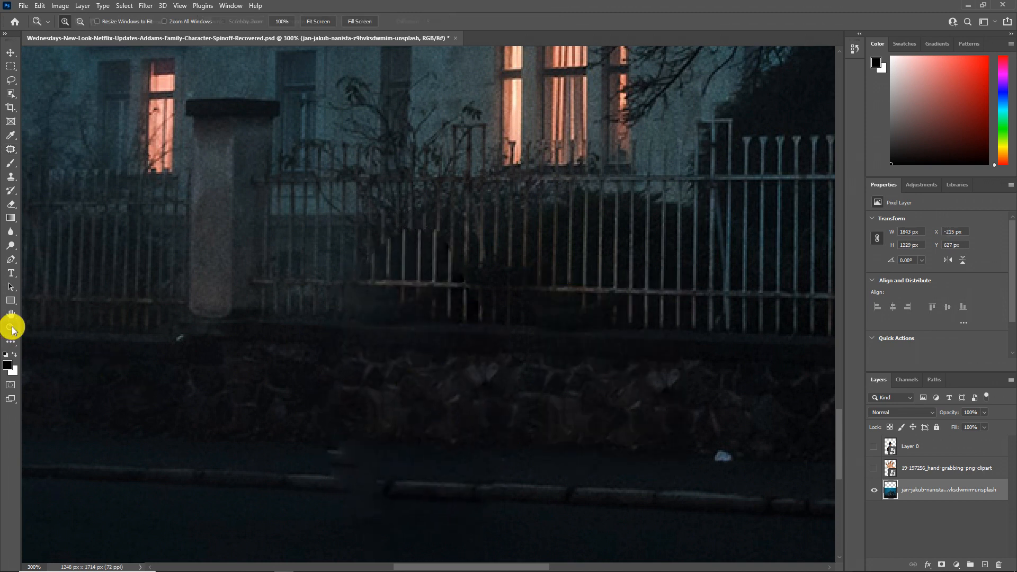
{"action": "key", "text": "ctrl+0"}
{"action": "left_click", "coordinate": [957, 565]}
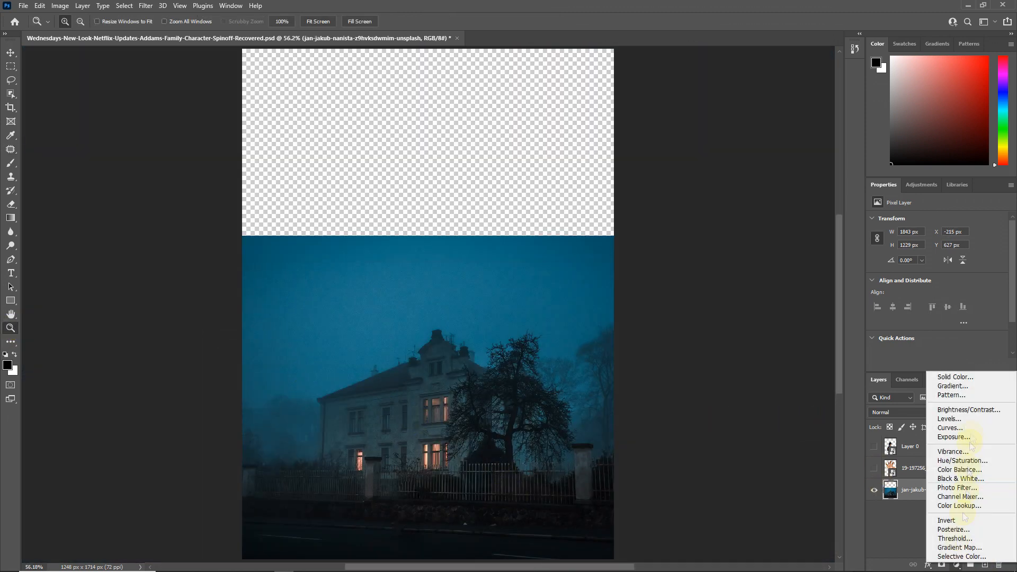
{"action": "left_click", "coordinate": [955, 376]}
{"action": "left_click", "coordinate": [515, 196]}
{"action": "left_click_drag", "start_coordinate": [490, 212], "coordinate": [504, 147]}
{"action": "left_click", "coordinate": [609, 130]}
Step: Invert the color fill layer's mask to black so the fill is hidden
{"action": "left_click", "coordinate": [915, 490]}
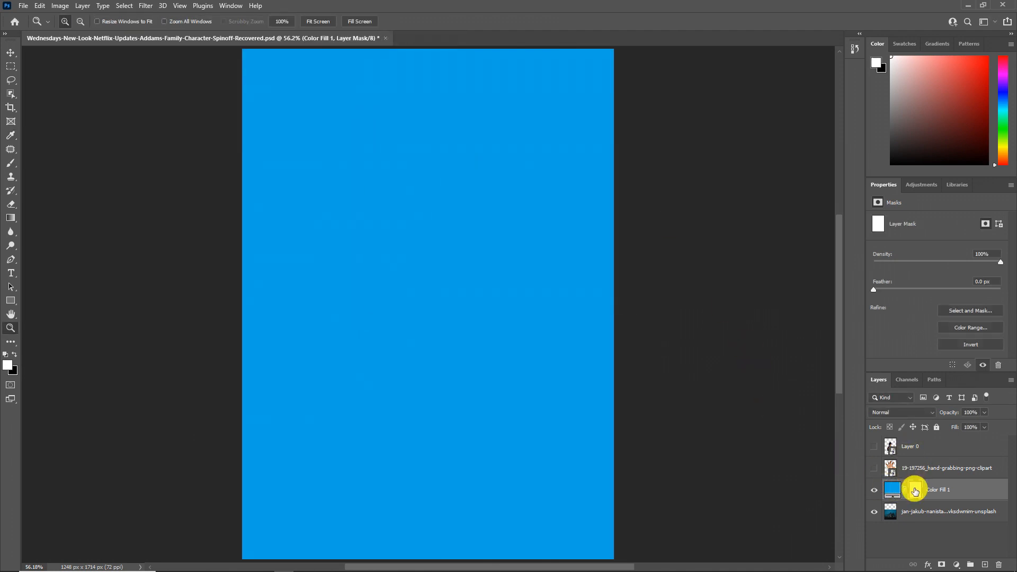
{"action": "left_click", "coordinate": [876, 491]}
{"action": "left_click", "coordinate": [876, 490]}
{"action": "left_click", "coordinate": [893, 489]}
{"action": "left_click", "coordinate": [915, 490]}
{"action": "key", "text": "ctrl+i"}
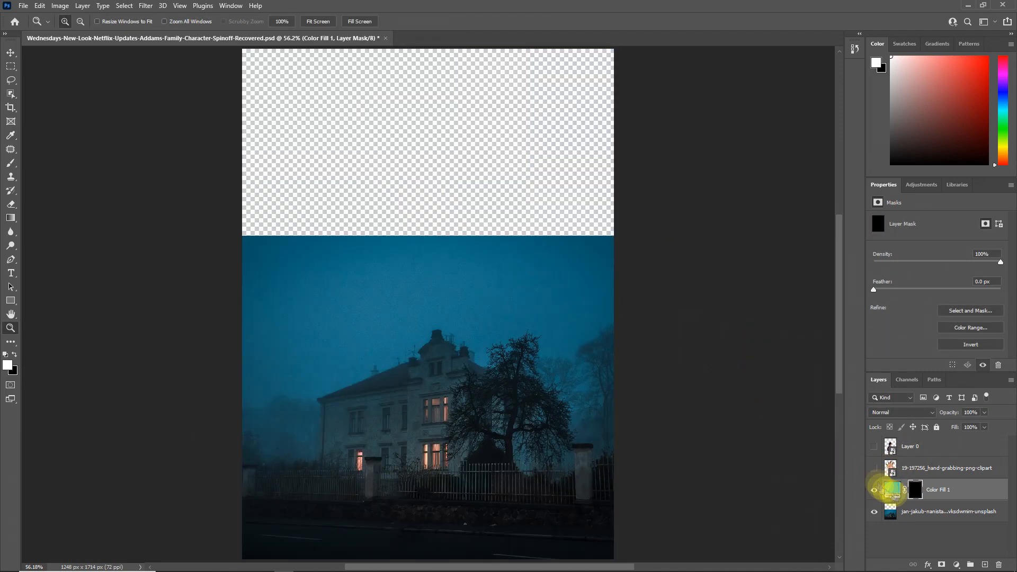
Step: Recolor the fill to the muted blue of the night sky and paint its mask white over the empty area above the house
{"action": "double_click", "coordinate": [892, 489]}
{"action": "left_click", "coordinate": [591, 132]}
{"action": "left_click", "coordinate": [915, 490]}
{"action": "left_click", "coordinate": [11, 163]}
{"action": "mouse_move", "coordinate": [329, 88]}
{"action": "left_mouse_down"}
{"action": "mouse_move", "coordinate": [267, 204]}
{"action": "mouse_move", "coordinate": [636, 77]}
{"action": "mouse_move", "coordinate": [267, 157]}
{"action": "mouse_move", "coordinate": [562, 63]}
{"action": "left_mouse_up"}
Step: Show the grabbing-hand layer and select it for editing
{"action": "key", "text": "z"}
{"action": "left_click", "coordinate": [377, 363], "text": "alt"}
{"action": "left_click", "coordinate": [378, 363], "text": "alt"}
{"action": "left_click", "coordinate": [874, 468]}
{"action": "left_click", "coordinate": [935, 471]}
Step: Add a Color Balance adjustment clipped to the hand and shift its color across more than one tonal range
{"action": "left_click", "coordinate": [956, 565]}
{"action": "left_click", "coordinate": [956, 469]}
{"action": "left_click", "coordinate": [905, 477], "text": "alt"}
{"action": "left_click", "coordinate": [902, 221]}
{"action": "left_click", "coordinate": [903, 211]}
{"action": "left_click_drag", "start_coordinate": [916, 242], "coordinate": [919, 281]}
{"action": "left_click", "coordinate": [907, 221]}
{"action": "left_click", "coordinate": [908, 246]}
{"action": "left_click_drag", "start_coordinate": [908, 245], "coordinate": [913, 243]}
{"action": "left_click_drag", "start_coordinate": [924, 278], "coordinate": [934, 283]}
Step: Add a layer mask to the hand and fade its lower part into the sky above the house with a linear gradient
{"action": "left_click", "coordinate": [453, 158]}
{"action": "mouse_move", "coordinate": [460, 516]}
{"action": "left_mouse_down"}
{"action": "mouse_move", "coordinate": [492, 352]}
{"action": "mouse_move", "coordinate": [453, 296]}
{"action": "left_mouse_up"}
{"action": "left_click", "coordinate": [924, 494]}
{"action": "left_click", "coordinate": [942, 565]}
{"action": "left_click", "coordinate": [10, 217]}
{"action": "left_click_drag", "start_coordinate": [454, 259], "coordinate": [453, 323]}
{"action": "left_click_drag", "start_coordinate": [454, 231], "coordinate": [458, 302]}
{"action": "left_click_drag", "start_coordinate": [464, 246], "coordinate": [463, 328]}
{"action": "mouse_move", "coordinate": [450, 289]}
{"action": "left_mouse_down"}
{"action": "mouse_move", "coordinate": [447, 360]}
{"action": "mouse_move", "coordinate": [431, 341]}
{"action": "left_mouse_up"}
{"action": "left_click_drag", "start_coordinate": [466, 284], "coordinate": [455, 365]}
{"action": "left_click_drag", "start_coordinate": [464, 286], "coordinate": [455, 330]}
{"action": "left_click_drag", "start_coordinate": [465, 283], "coordinate": [458, 329]}
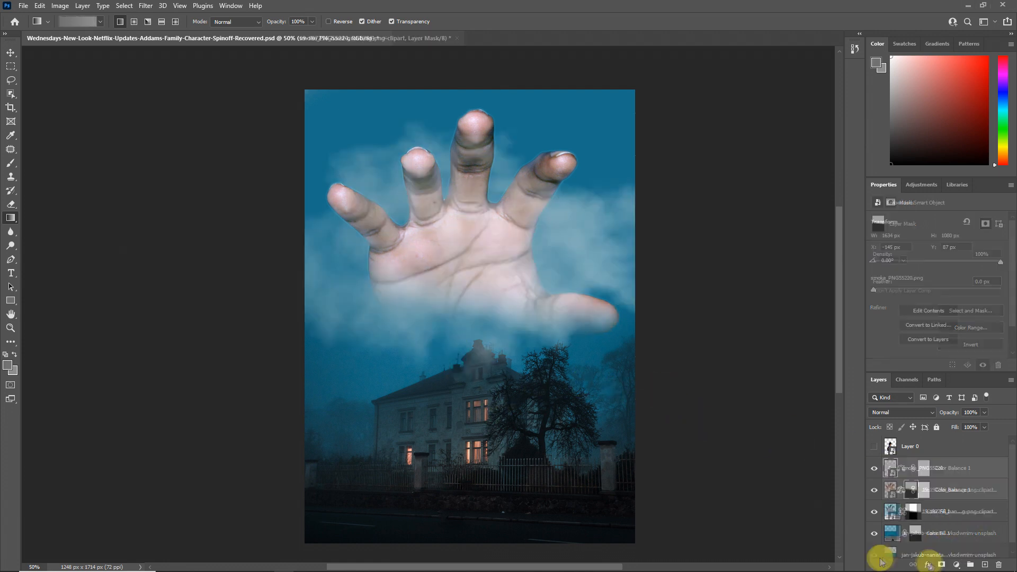
Step: Add a colorized Hue/Saturation adjustment clipped to the smoke, with hue 203 and lightness -23, to tint it blue
{"action": "left_click", "coordinate": [956, 564]}
{"action": "left_click", "coordinate": [908, 392]}
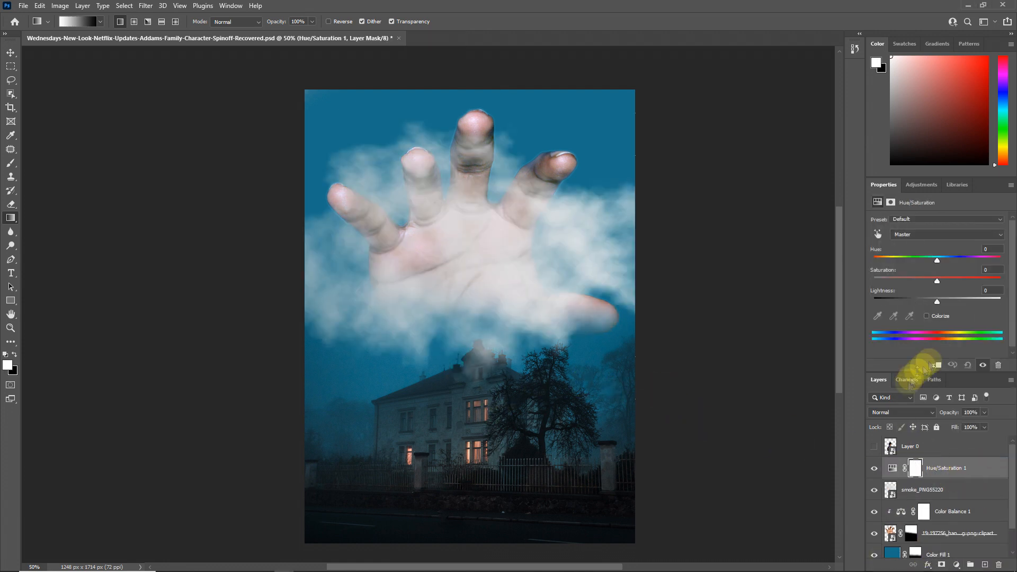
{"action": "left_click", "coordinate": [940, 278]}
{"action": "left_click_drag", "start_coordinate": [937, 301], "coordinate": [925, 303]}
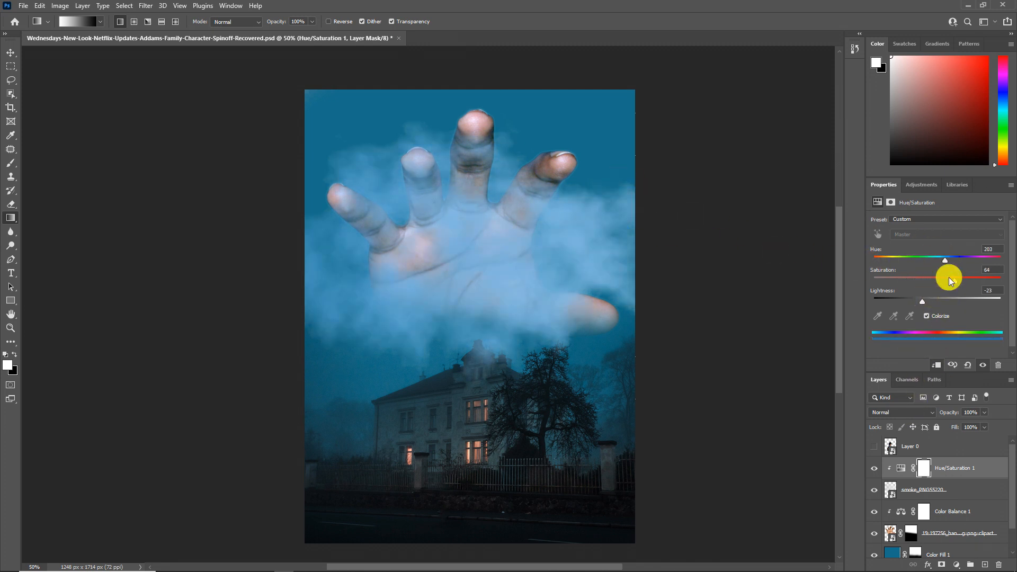
Step: Add a layer mask to the smoke and invert it to black, ready for brushing
{"action": "left_click", "coordinate": [910, 486]}
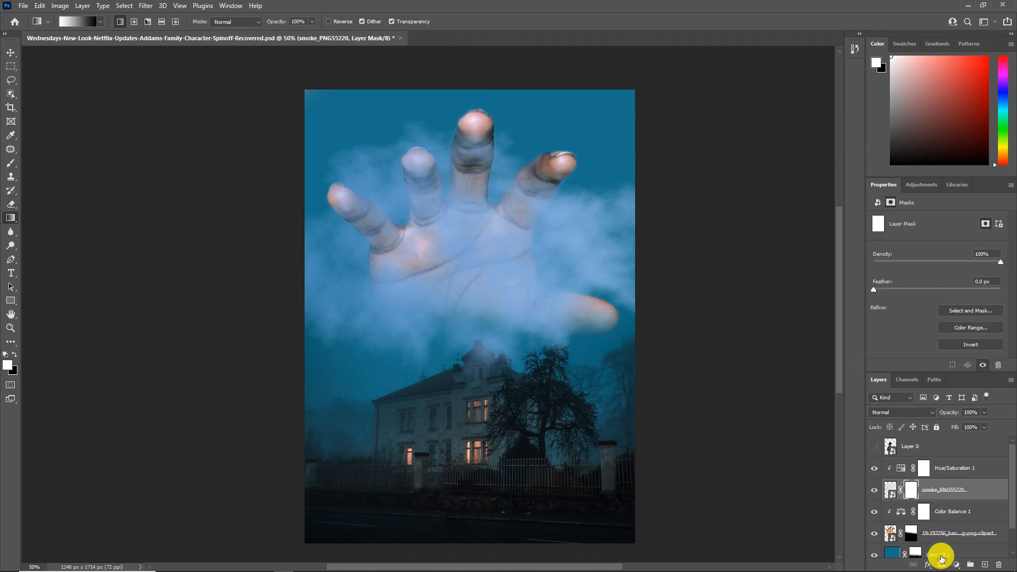
{"action": "left_click", "coordinate": [942, 565], "text": "alt"}
{"action": "right_click", "coordinate": [416, 321]}
{"action": "left_click", "coordinate": [393, 329]}
{"action": "left_click", "coordinate": [10, 162]}
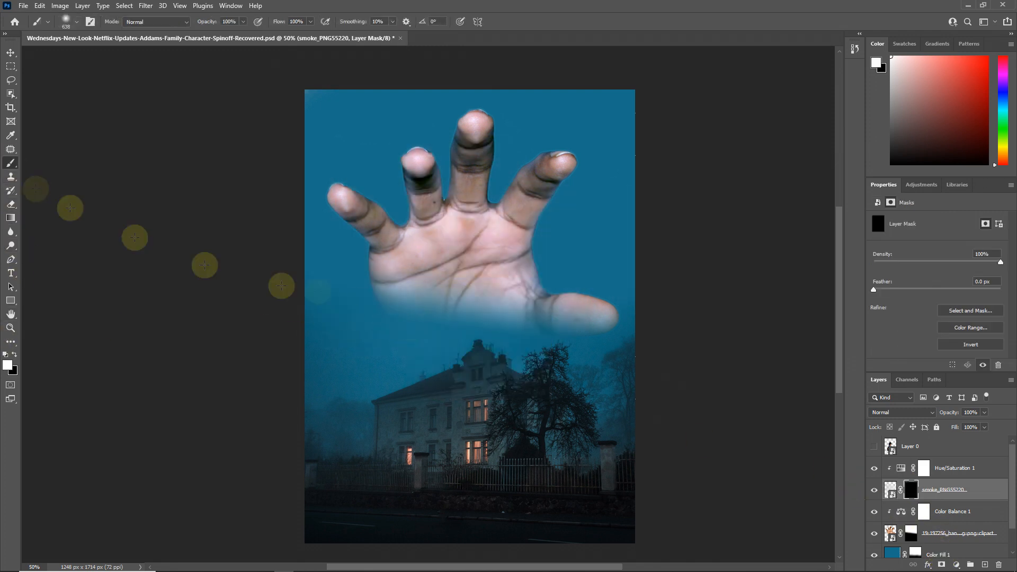
Step: Paint white on the smoke mask to reveal smoke across the lower palm, around the thumb and between the fingers
{"action": "mouse_move", "coordinate": [419, 313]}
{"action": "left_mouse_down"}
{"action": "mouse_move", "coordinate": [387, 325]}
{"action": "mouse_move", "coordinate": [595, 325]}
{"action": "mouse_move", "coordinate": [609, 334]}
{"action": "left_mouse_up"}
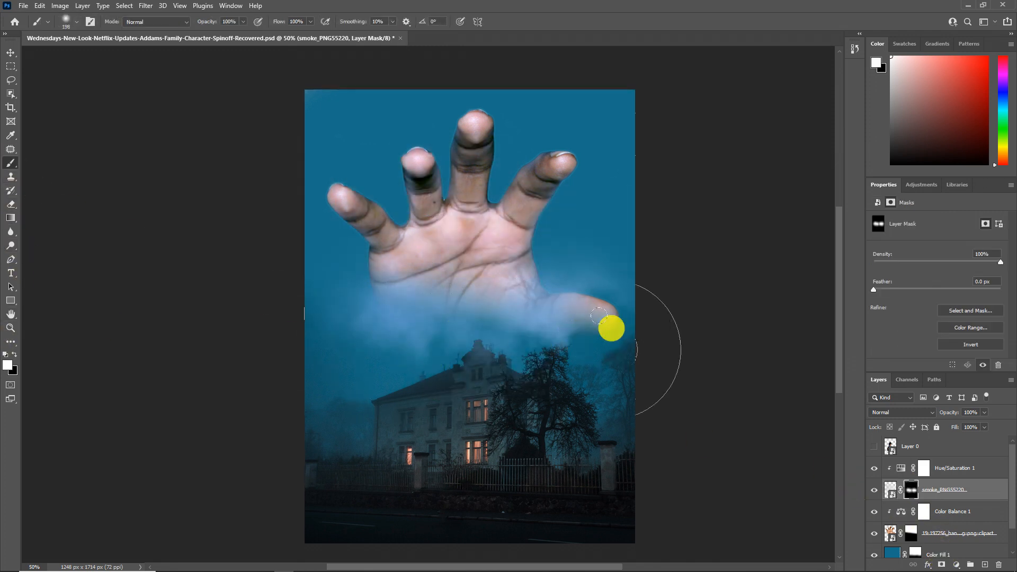
{"action": "left_click_drag", "start_coordinate": [558, 266], "coordinate": [583, 265]}
{"action": "mouse_move", "coordinate": [567, 257]}
{"action": "left_mouse_down"}
{"action": "mouse_move", "coordinate": [495, 266]}
{"action": "mouse_move", "coordinate": [438, 293]}
{"action": "mouse_move", "coordinate": [321, 254]}
{"action": "mouse_move", "coordinate": [336, 352]}
{"action": "mouse_move", "coordinate": [556, 358]}
{"action": "mouse_move", "coordinate": [581, 241]}
{"action": "mouse_move", "coordinate": [512, 225]}
{"action": "mouse_move", "coordinate": [417, 244]}
{"action": "mouse_move", "coordinate": [392, 217]}
{"action": "left_mouse_up"}
{"action": "left_click_drag", "start_coordinate": [395, 193], "coordinate": [404, 211]}
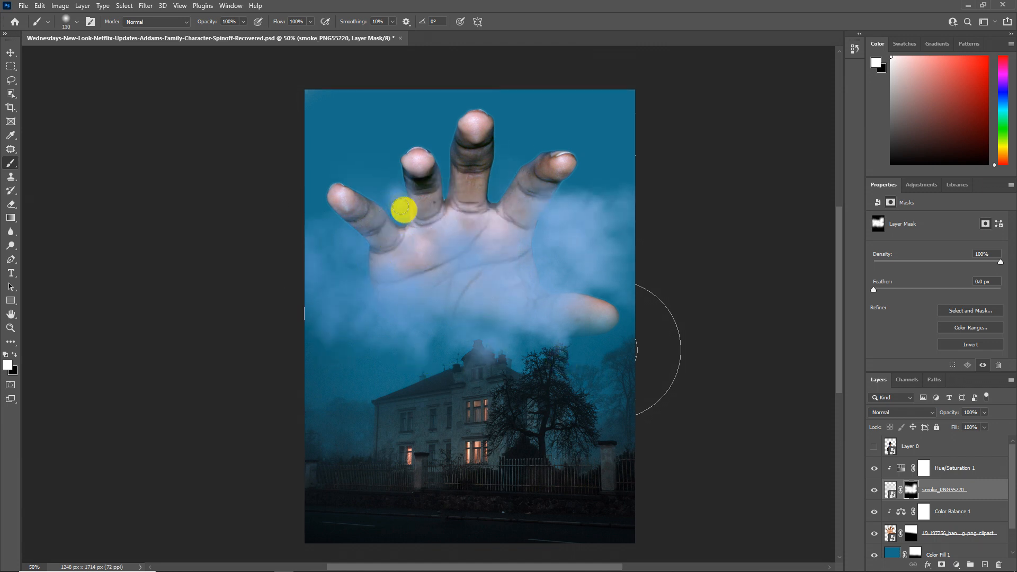
{"action": "left_click_drag", "start_coordinate": [364, 157], "coordinate": [388, 170]}
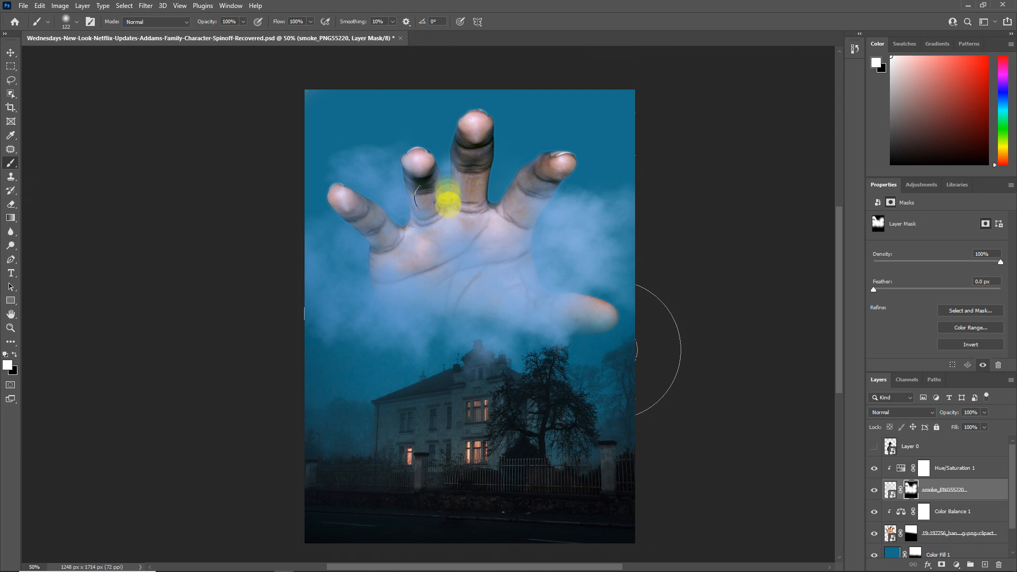
{"action": "left_click_drag", "start_coordinate": [493, 183], "coordinate": [465, 184]}
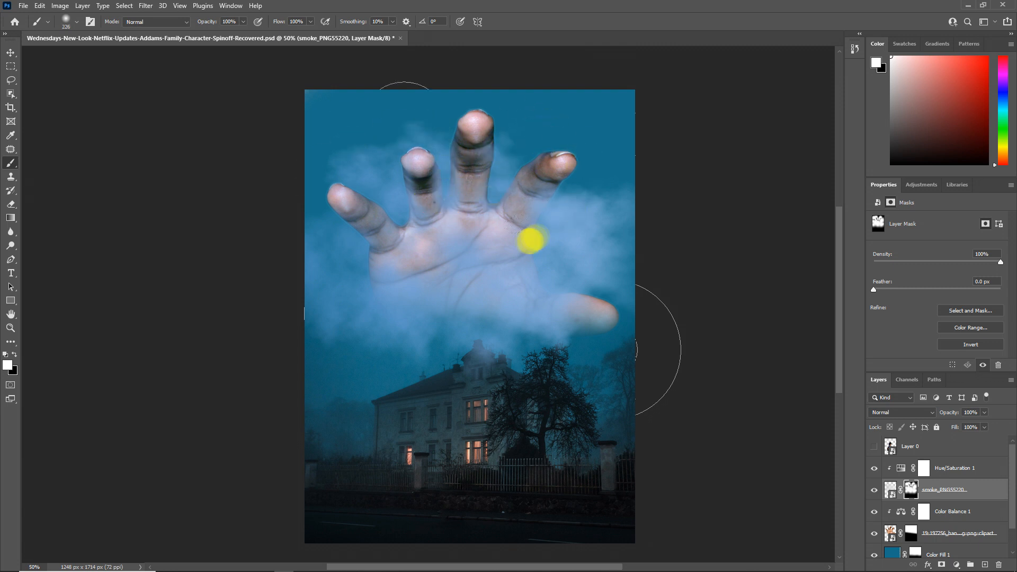
Step: Add a colorized Hue/Saturation adjustment clipped to the hand with hue 203 and a reduced saturation
{"action": "left_click", "coordinate": [11, 328]}
{"action": "left_click", "coordinate": [573, 278]}
{"action": "left_click", "coordinate": [935, 534]}
{"action": "left_click", "coordinate": [958, 565]}
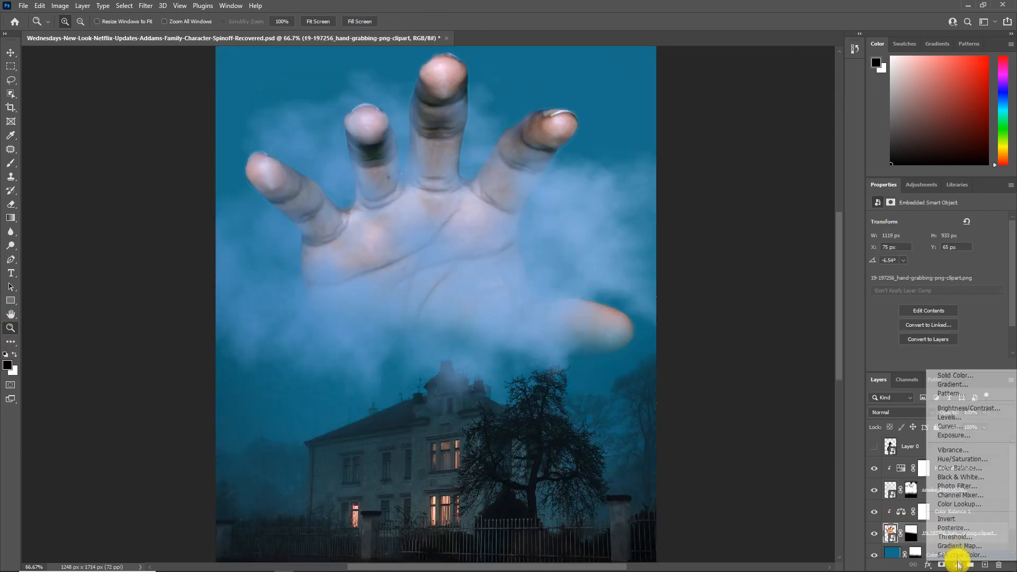
{"action": "left_click", "coordinate": [963, 460]}
{"action": "left_click", "coordinate": [927, 316]}
{"action": "left_click", "coordinate": [946, 258]}
{"action": "left_click", "coordinate": [923, 279]}
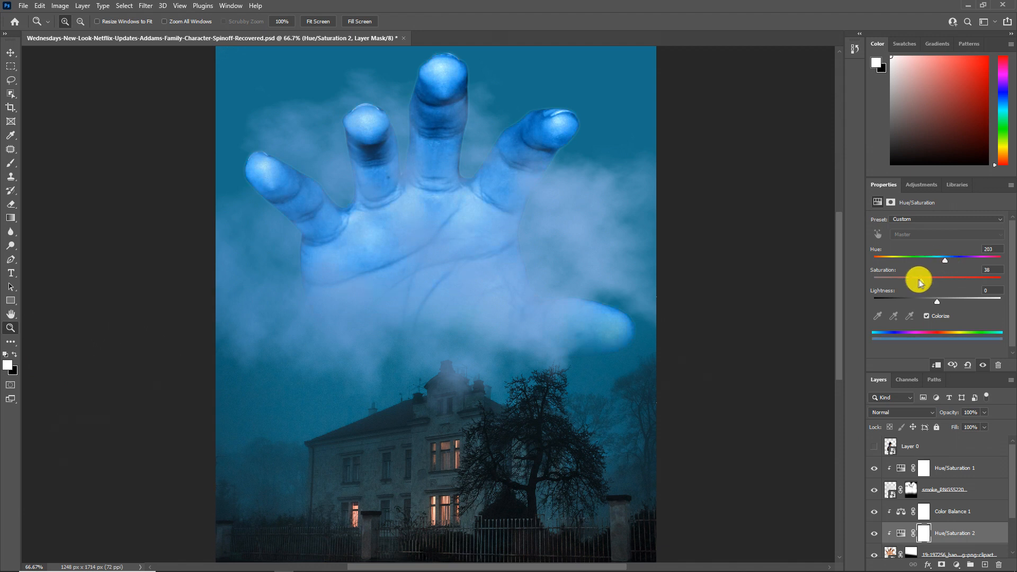
Step: Add a clipped Exposure adjustment above the hand's Hue/Saturation, lowering the exposure and shifting the gamma to darken the hand
{"action": "left_click", "coordinate": [481, 336], "text": "alt"}
{"action": "left_click", "coordinate": [957, 564]}
{"action": "left_click", "coordinate": [951, 437]}
{"action": "left_click_drag", "start_coordinate": [926, 246], "coordinate": [919, 246]}
{"action": "left_click_drag", "start_coordinate": [937, 284], "coordinate": [948, 286]}
Step: Invert the Exposure 1 mask and paint the darkening back in across the lower palm and thumb
{"action": "key", "text": "ctrl+i"}
{"action": "left_click", "coordinate": [11, 163]}
{"action": "mouse_move", "coordinate": [408, 352]}
{"action": "left_mouse_down"}
{"action": "mouse_move", "coordinate": [484, 363]}
{"action": "mouse_move", "coordinate": [458, 287]}
{"action": "mouse_move", "coordinate": [459, 181]}
{"action": "mouse_move", "coordinate": [585, 359]}
{"action": "left_mouse_up"}
Step: Split the Underlying Layer white slider in the Exposure 1 layer's Blend If settings to soften its effect on highlights
{"action": "double_click", "coordinate": [984, 536]}
{"action": "left_click_drag", "start_coordinate": [835, 412], "coordinate": [715, 427]}
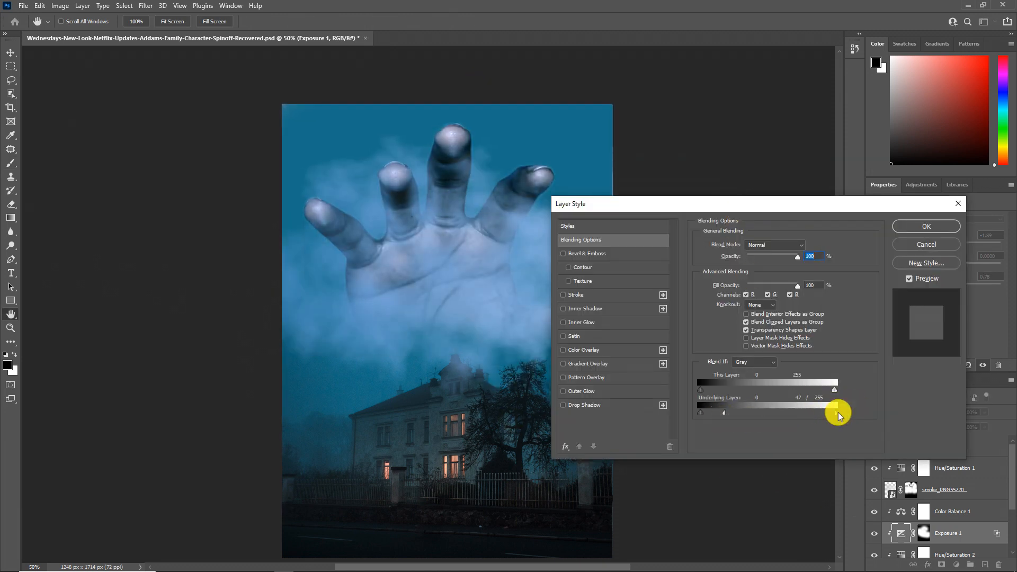
{"action": "left_click_drag", "start_coordinate": [837, 413], "coordinate": [804, 415]}
{"action": "left_click", "coordinate": [921, 231]}
Step: Add an Exposure 2 adjustment clipped to the hand and lower its exposure
{"action": "left_click", "coordinate": [956, 565]}
{"action": "left_click", "coordinate": [962, 442]}
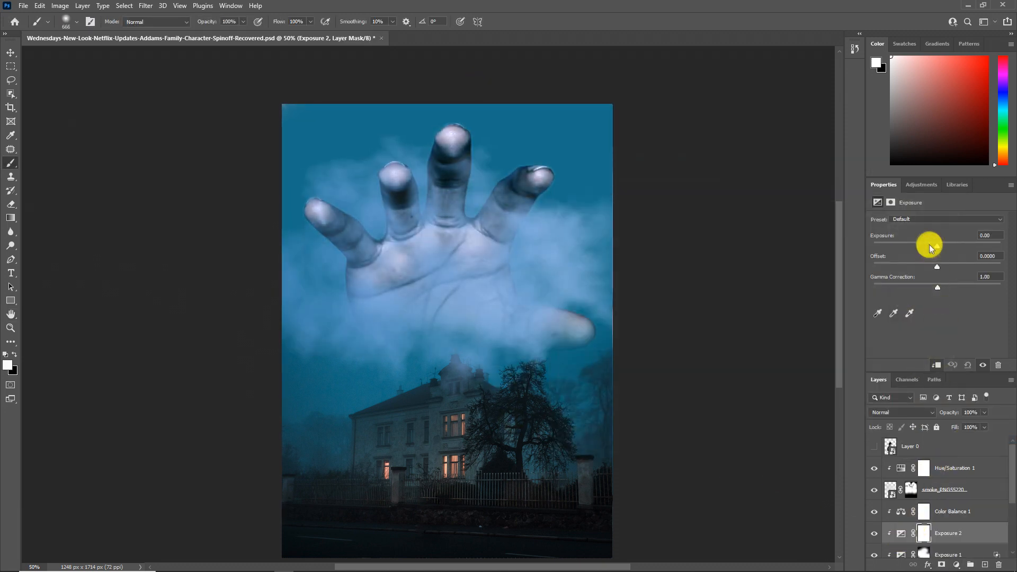
{"action": "left_click_drag", "start_coordinate": [937, 247], "coordinate": [929, 247]}
Step: Try a lower opacity on the Exposure 1 layer, and delete that layer
{"action": "key", "text": "z"}
{"action": "left_click", "coordinate": [312, 345], "text": "alt"}
{"action": "scroll", "coordinate": [926, 522], "scroll_direction": "down", "scroll_amount": 2}
{"action": "left_click", "coordinate": [929, 516]}
{"action": "mouse_move", "coordinate": [950, 414]}
{"action": "left_mouse_down"}
{"action": "mouse_move", "coordinate": [932, 414]}
{"action": "mouse_move", "coordinate": [946, 414]}
{"action": "left_mouse_up"}
{"action": "left_click", "coordinate": [417, 341]}
{"action": "left_click_drag", "start_coordinate": [973, 514], "coordinate": [998, 565]}
Step: Add a clipped Exposure adjustment above Hue/Saturation 2, lowering its exposure, shifting its gamma and reducing the layer opacity
{"action": "left_click", "coordinate": [956, 565]}
{"action": "left_click", "coordinate": [962, 442]}
{"action": "left_click_drag", "start_coordinate": [937, 246], "coordinate": [930, 245]}
{"action": "left_click_drag", "start_coordinate": [937, 287], "coordinate": [942, 287]}
{"action": "mouse_move", "coordinate": [954, 413]}
{"action": "left_mouse_down"}
{"action": "mouse_move", "coordinate": [938, 411]}
{"action": "mouse_move", "coordinate": [947, 412]}
{"action": "left_mouse_up"}
{"action": "left_click", "coordinate": [377, 320], "text": "alt"}
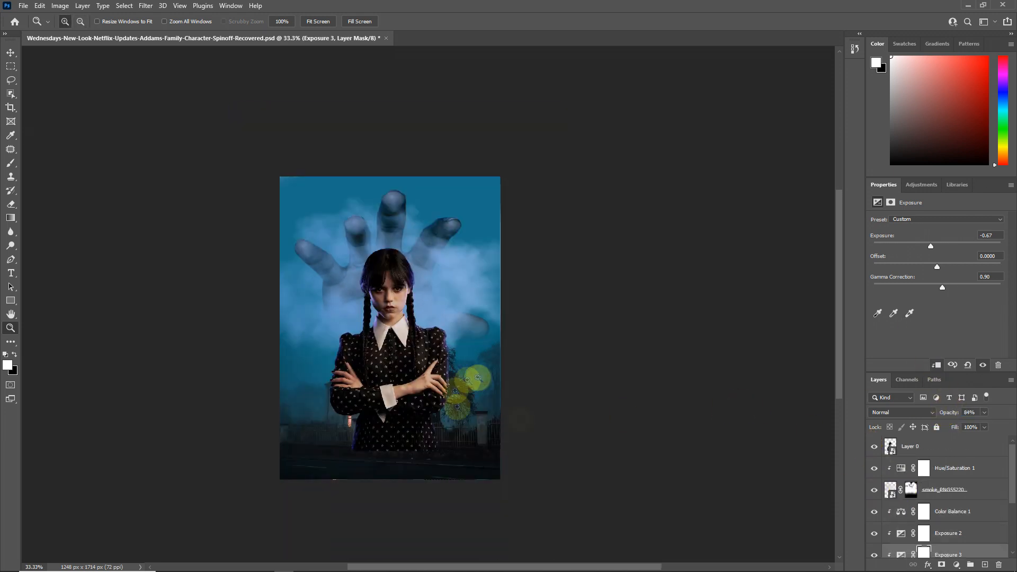
Step: Scale the girl layer to 67.46% and move it down to the center in front of the hand and house
{"action": "key", "text": "ctrl+t"}
{"action": "left_click", "coordinate": [503, 276]}
{"action": "key", "text": "ctrl+t"}
{"action": "left_click_drag", "start_coordinate": [417, 356], "coordinate": [414, 377]}
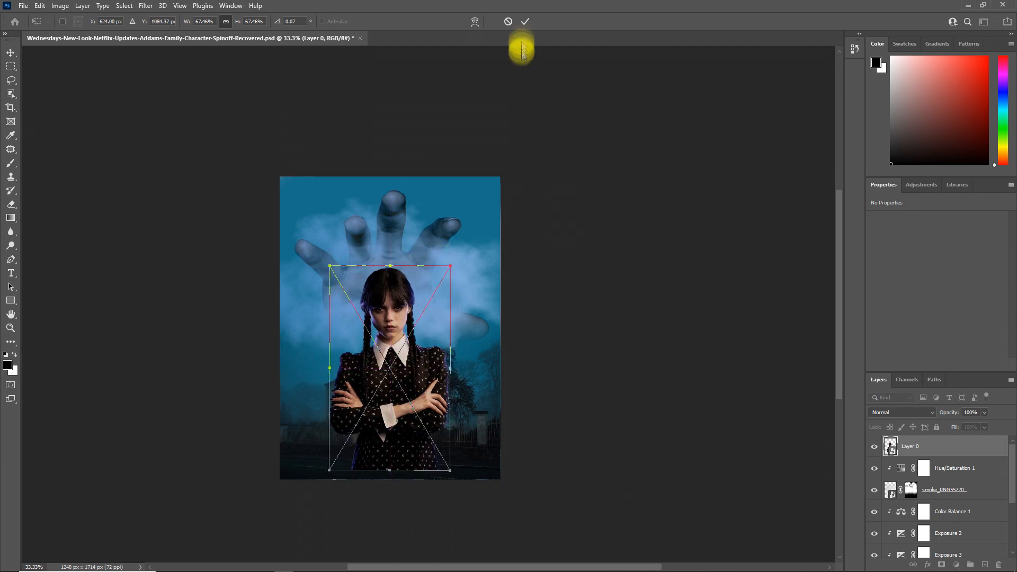
{"action": "left_click", "coordinate": [525, 21]}
Step: Add a layer mask to the girl and fade her lower body into the house scene with a linear gradient
{"action": "left_click", "coordinate": [389, 390], "text": "ctrl"}
{"action": "left_click", "coordinate": [389, 389], "text": "ctrl"}
{"action": "key", "text": "ctrl+minus"}
{"action": "left_click", "coordinate": [942, 565]}
{"action": "left_click", "coordinate": [11, 218]}
{"action": "mouse_move", "coordinate": [388, 484]}
{"action": "left_mouse_down"}
{"action": "mouse_move", "coordinate": [387, 543]}
{"action": "mouse_move", "coordinate": [387, 441]}
{"action": "mouse_move", "coordinate": [389, 485]}
{"action": "left_mouse_up"}
{"action": "left_click_drag", "start_coordinate": [383, 428], "coordinate": [382, 460]}
Step: Scale the house photo to 68% and position it below the girl's folded arms at the canvas bottom
{"action": "scroll", "coordinate": [613, 472], "scroll_direction": "down", "scroll_amount": 1}
{"action": "left_click", "coordinate": [10, 328]}
{"action": "left_click", "coordinate": [359, 395], "text": "alt"}
{"action": "left_click", "coordinate": [359, 395], "text": "alt"}
{"action": "scroll", "coordinate": [925, 545], "scroll_direction": "down", "scroll_amount": 5}
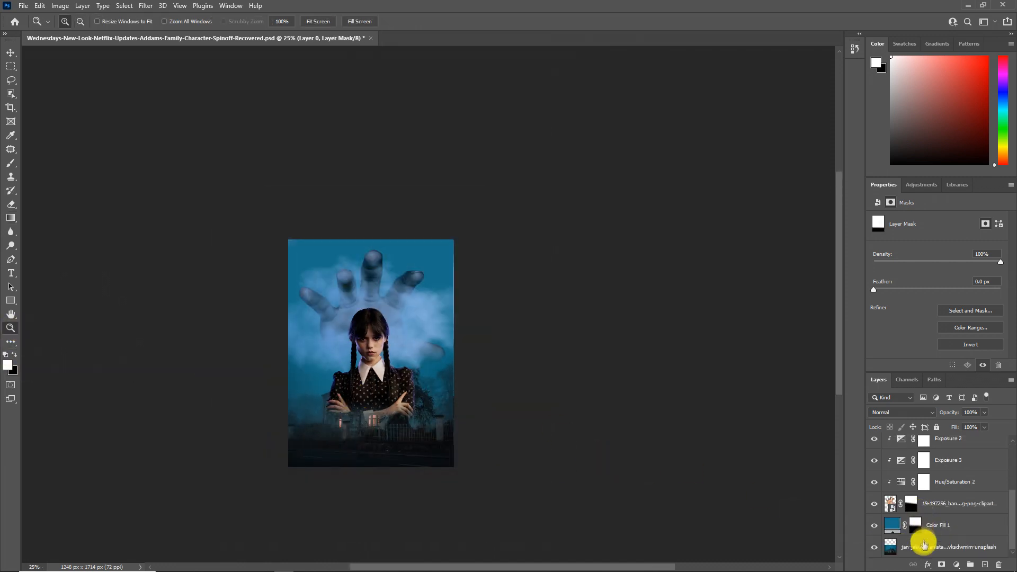
{"action": "left_click", "coordinate": [924, 545]}
{"action": "key", "text": "ctrl+t"}
{"action": "left_click_drag", "start_coordinate": [452, 323], "coordinate": [398, 389]}
{"action": "left_click_drag", "start_coordinate": [398, 425], "coordinate": [390, 418]}
{"action": "left_click_drag", "start_coordinate": [447, 431], "coordinate": [468, 429]}
{"action": "left_click_drag", "start_coordinate": [444, 431], "coordinate": [432, 436]}
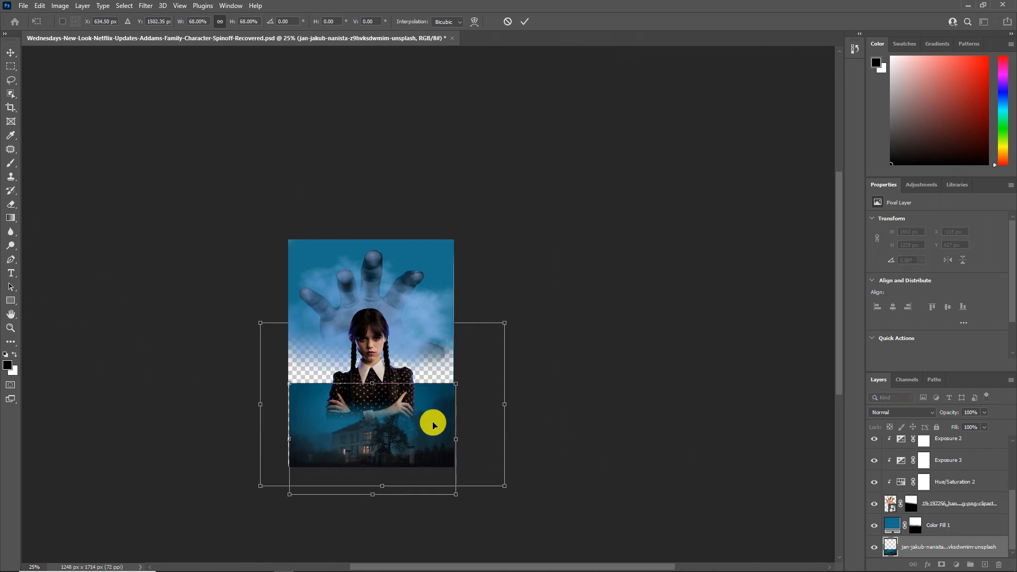
{"action": "left_click", "coordinate": [524, 22]}
Step: Paint white on the Color Fill 1 mask to cover the transparent band above the resized house photo
{"action": "left_click", "coordinate": [916, 525]}
{"action": "left_click", "coordinate": [11, 163]}
{"action": "left_click_drag", "start_coordinate": [282, 359], "coordinate": [470, 361]}
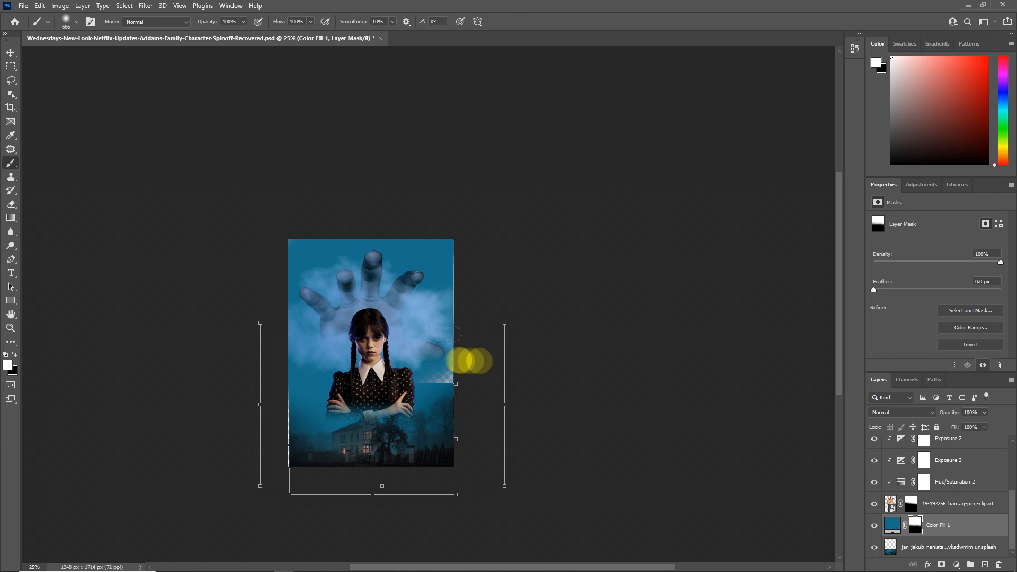
{"action": "left_click", "coordinate": [11, 328]}
{"action": "left_click", "coordinate": [280, 393]}
{"action": "left_click", "coordinate": [280, 393]}
{"action": "left_click", "coordinate": [381, 392]}
{"action": "left_click_drag", "start_coordinate": [392, 417], "coordinate": [325, 365]}
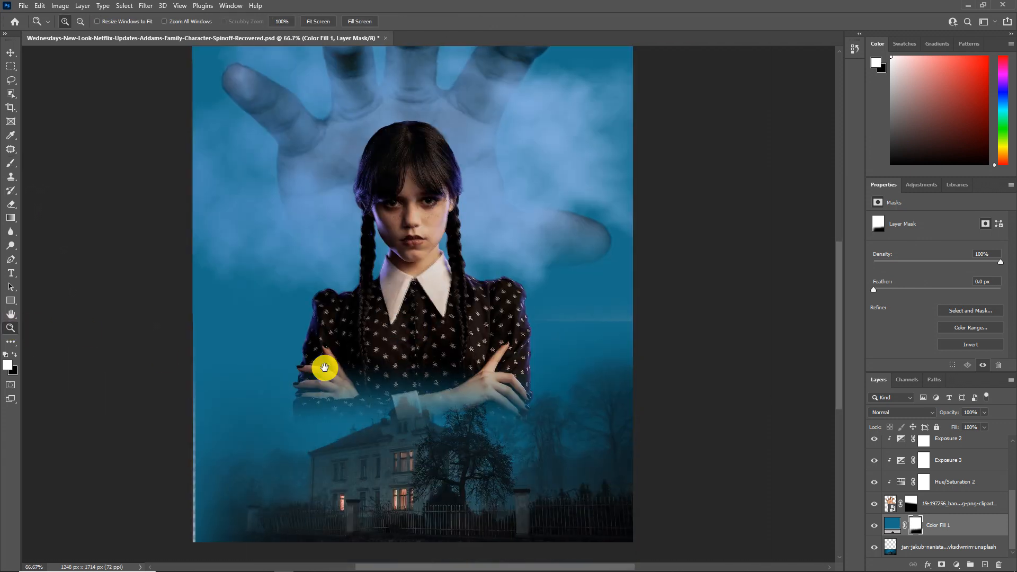
Step: Undo the last brush strokes on the color fill mask and repaint the band across the sky
{"action": "key", "text": "ctrl+z"}
{"action": "key", "text": "ctrl+z"}
{"action": "key", "text": "ctrl+z"}
{"action": "left_click", "coordinate": [11, 164]}
{"action": "left_click", "coordinate": [40, 6]}
{"action": "left_click_drag", "start_coordinate": [217, 270], "coordinate": [583, 296]}
Step: Extend the house photo slightly so its left edge closes the gap along the canvas border
{"action": "left_click", "coordinate": [930, 548]}
{"action": "key", "text": "ctrl+t"}
{"action": "left_click_drag", "start_coordinate": [190, 467], "coordinate": [188, 468]}
{"action": "left_click", "coordinate": [524, 22]}
Step: Add a Color Balance adjustment clipped to the girl, adjusting the shadows and setting the highlights to cyan-red -9 and yellow-blue +9
{"action": "scroll", "coordinate": [944, 483], "scroll_direction": "up", "scroll_amount": 5}
{"action": "left_click", "coordinate": [954, 450]}
{"action": "left_click", "coordinate": [957, 564]}
{"action": "left_click", "coordinate": [970, 472]}
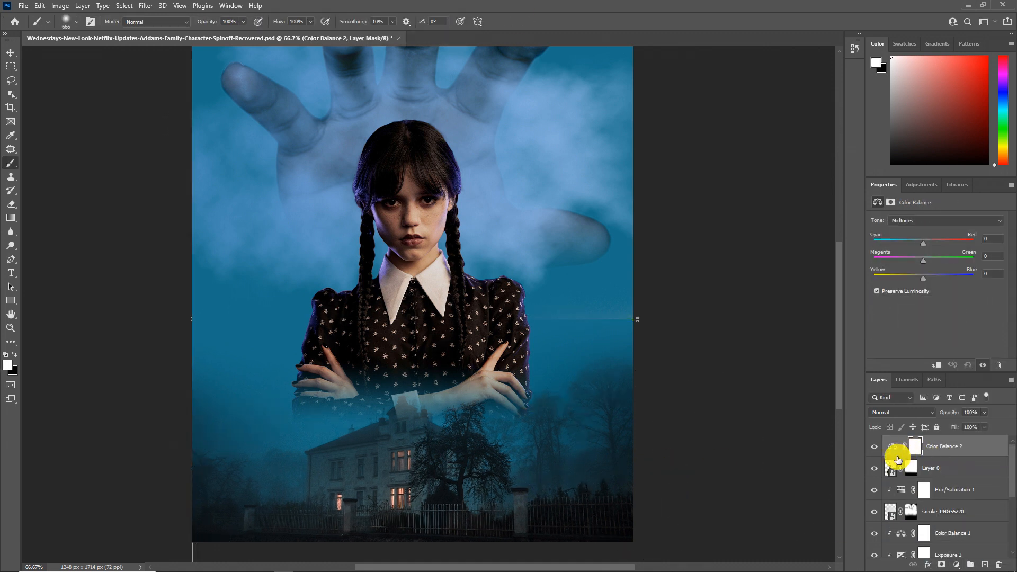
{"action": "left_click", "coordinate": [919, 221]}
{"action": "left_click", "coordinate": [918, 230]}
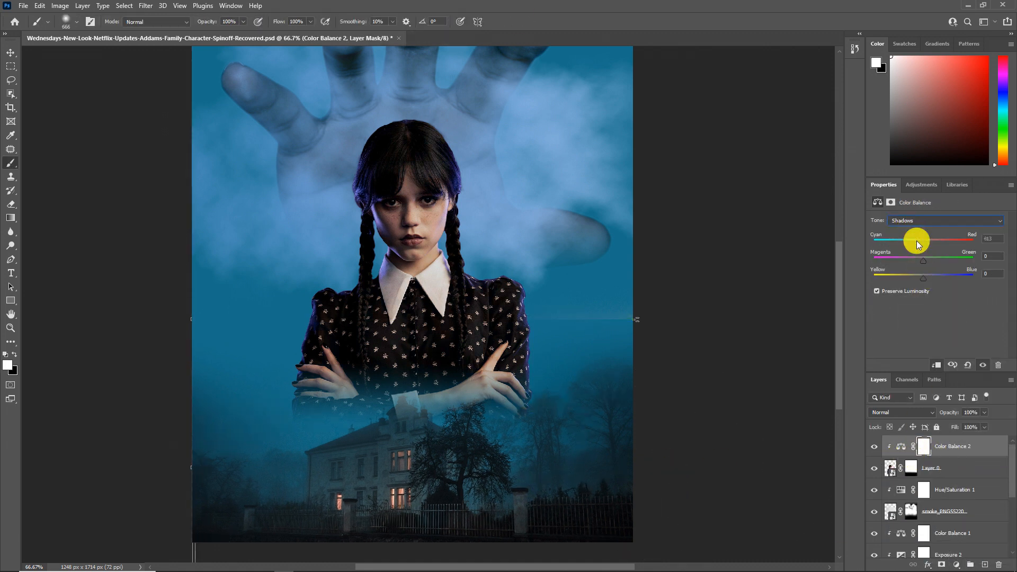
{"action": "left_click", "coordinate": [924, 220]}
{"action": "left_click", "coordinate": [919, 247]}
{"action": "mouse_move", "coordinate": [924, 244]}
{"action": "left_mouse_down"}
{"action": "mouse_move", "coordinate": [890, 245]}
{"action": "mouse_move", "coordinate": [920, 247]}
{"action": "left_mouse_up"}
Step: Add a Hue/Saturation adjustment clipped to the girl with Colorize on, hue 189 and saturation 25
{"action": "left_click", "coordinate": [957, 565]}
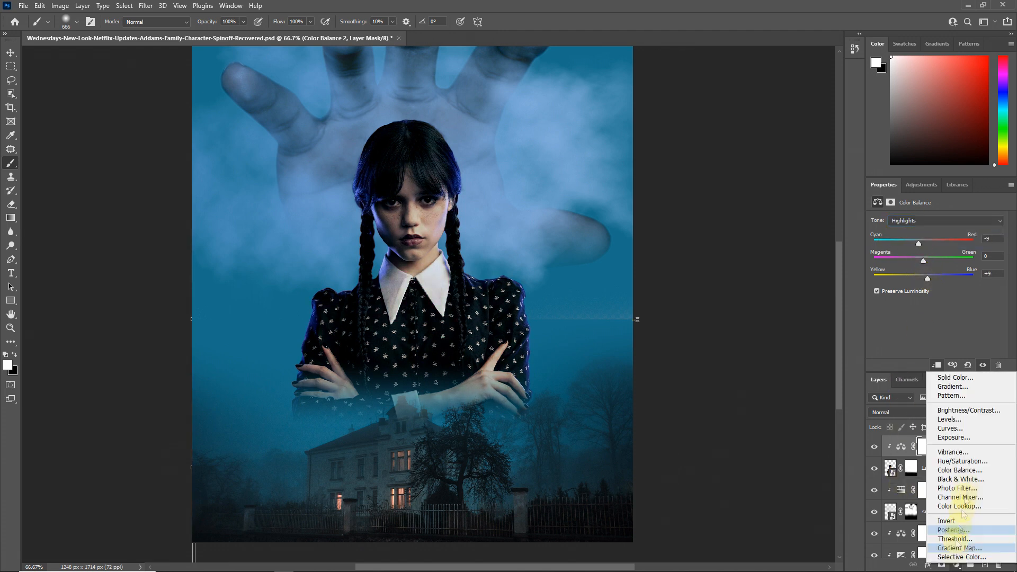
{"action": "left_click", "coordinate": [922, 459]}
{"action": "left_click", "coordinate": [926, 316]}
{"action": "left_click", "coordinate": [942, 257]}
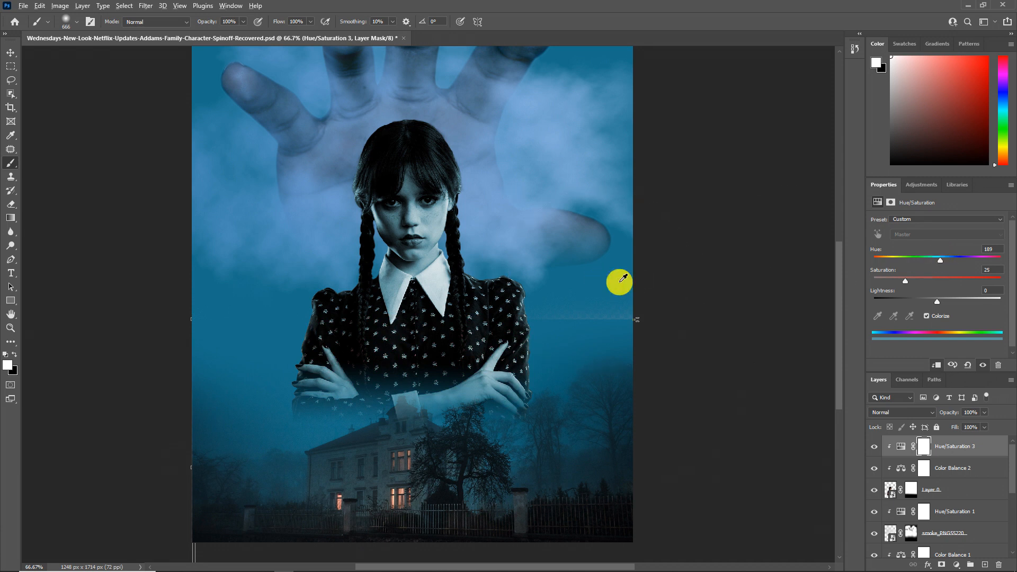
Step: Invert the new Hue/Saturation mask and paint white with a soft brush along the girl's outer edges and arms
{"action": "left_click", "coordinate": [923, 446]}
{"action": "key", "text": "ctrl+i"}
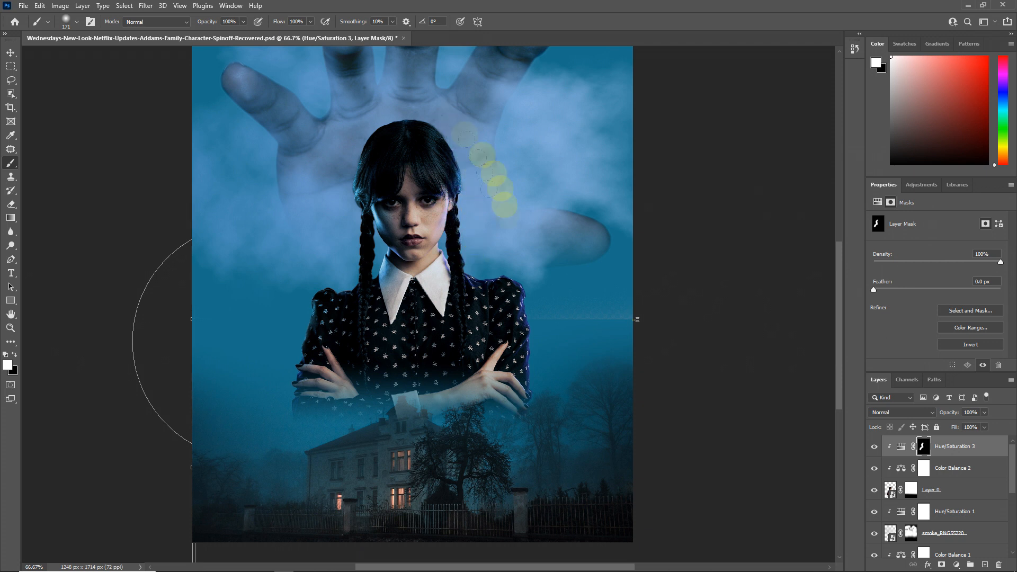
{"action": "left_click_drag", "start_coordinate": [540, 318], "coordinate": [538, 412]}
{"action": "right_click", "coordinate": [302, 426], "text": "alt"}
{"action": "left_click_drag", "start_coordinate": [323, 416], "coordinate": [364, 452]}
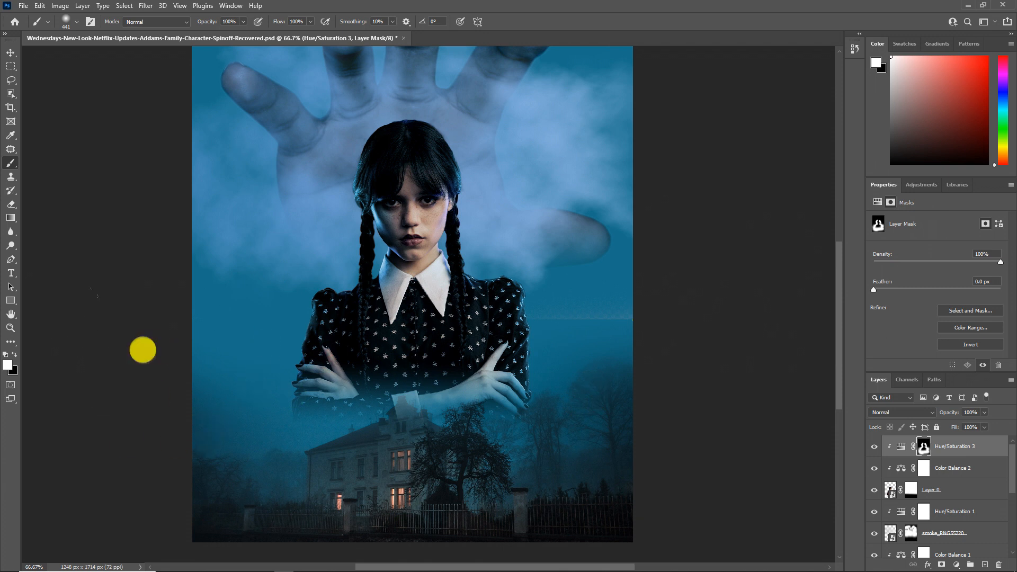
Step: Refine the Hue/Saturation mask around the girl's face and jawline with a small soft brush at 10% flow
{"action": "key", "text": "ctrl+space"}
{"action": "left_click", "coordinate": [429, 222]}
{"action": "left_click", "coordinate": [430, 222]}
{"action": "left_click", "coordinate": [429, 221]}
{"action": "left_click_drag", "start_coordinate": [360, 284], "coordinate": [247, 339]}
{"action": "key", "text": "shift+1"}
{"action": "right_click", "coordinate": [318, 277], "text": "alt"}
{"action": "left_click_drag", "start_coordinate": [358, 276], "coordinate": [330, 270]}
{"action": "left_click_drag", "start_coordinate": [416, 309], "coordinate": [481, 256]}
{"action": "right_click", "coordinate": [463, 320], "text": "alt"}
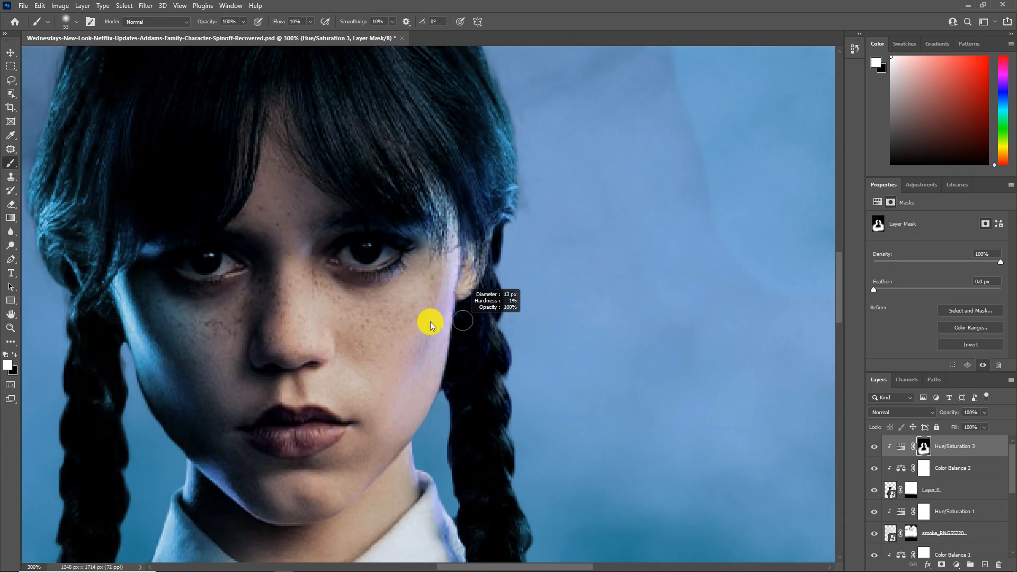
{"action": "left_click_drag", "start_coordinate": [433, 360], "coordinate": [555, 303]}
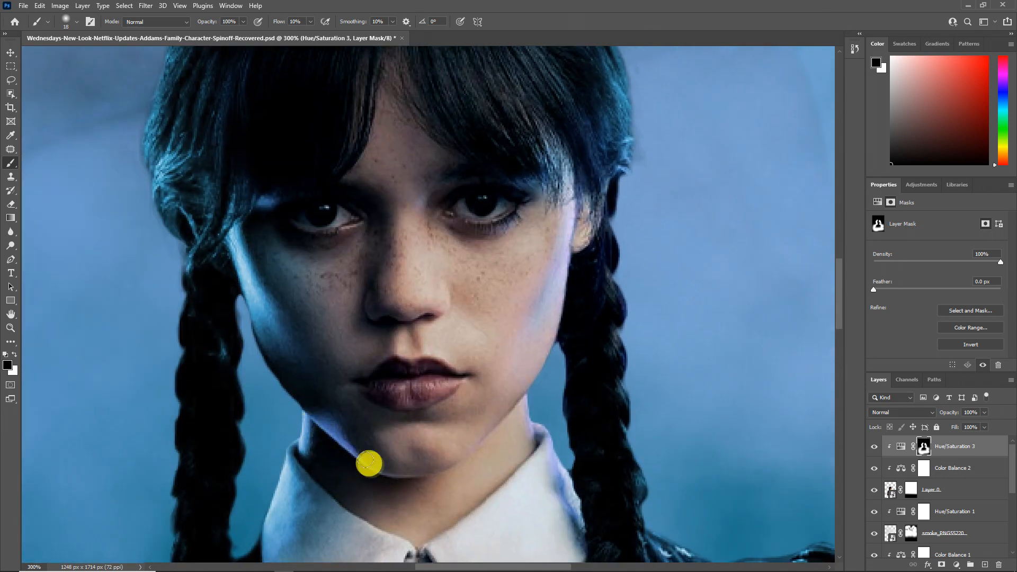
Step: Add a light-blue Solid Color fill in Screen mode and paint its mask to create soft glows along both poster sides
{"action": "left_click", "coordinate": [10, 328]}
{"action": "key", "text": "ctrl+0"}
{"action": "left_click", "coordinate": [400, 386], "text": "alt"}
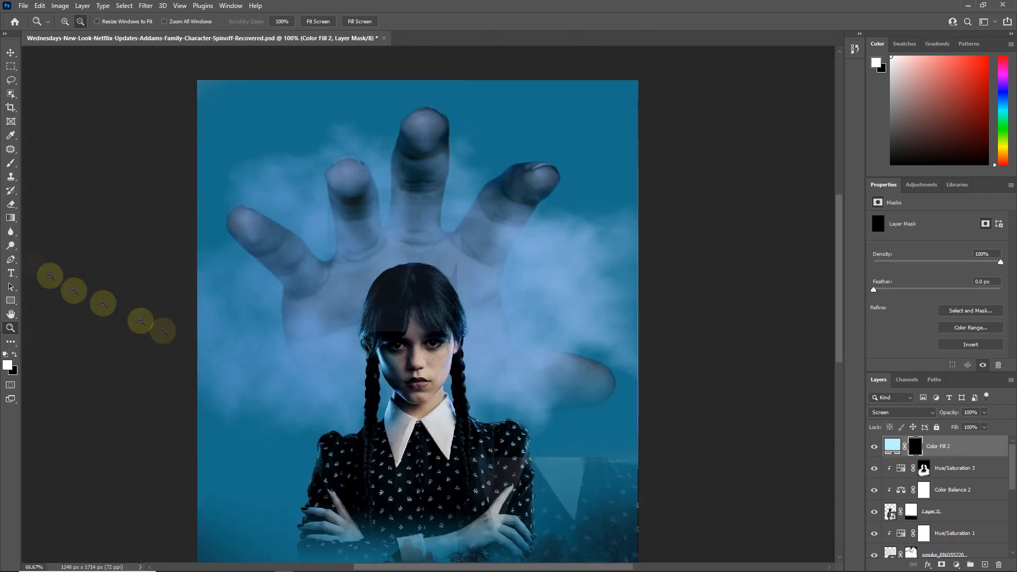
{"action": "right_click", "coordinate": [212, 337], "text": "alt"}
{"action": "mouse_move", "coordinate": [141, 371]}
{"action": "left_mouse_down"}
{"action": "mouse_move", "coordinate": [159, 479]}
{"action": "mouse_move", "coordinate": [148, 176]}
{"action": "mouse_move", "coordinate": [172, 245]}
{"action": "mouse_move", "coordinate": [176, 297]}
{"action": "left_mouse_up"}
{"action": "left_click_drag", "start_coordinate": [473, 392], "coordinate": [397, 421]}
{"action": "mouse_move", "coordinate": [608, 243]}
{"action": "left_mouse_down"}
{"action": "mouse_move", "coordinate": [520, 97]}
{"action": "mouse_move", "coordinate": [562, 349]}
{"action": "mouse_move", "coordinate": [581, 200]}
{"action": "left_mouse_up"}
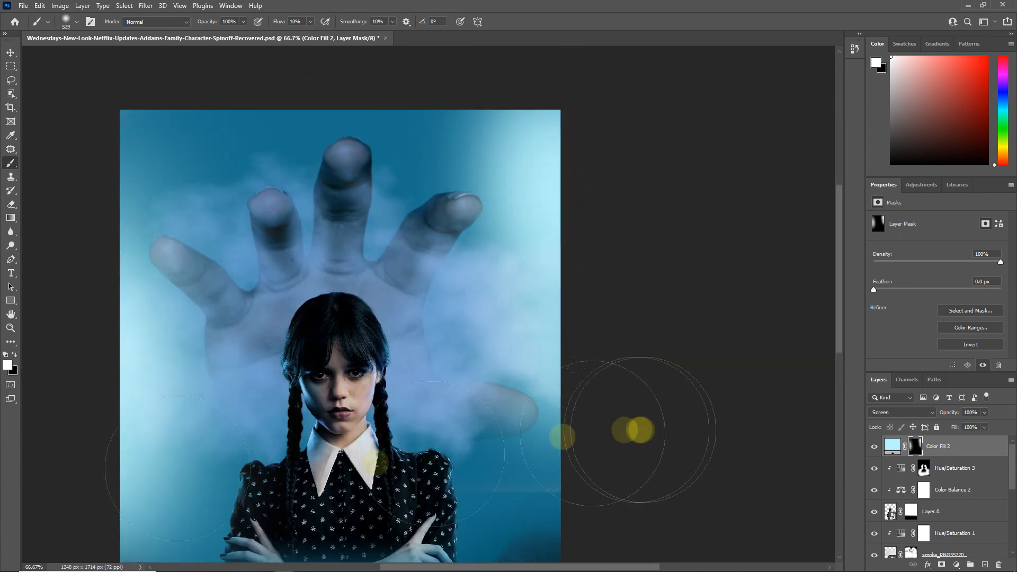
Step: Add a bright cyan-blue Solid Color fill above Color Balance 1, clip it to the giant hand and set it to Screen
{"action": "scroll", "coordinate": [953, 493], "scroll_direction": "down", "scroll_amount": 5}
{"action": "left_click", "coordinate": [954, 460]}
{"action": "left_click", "coordinate": [956, 565]}
{"action": "left_click", "coordinate": [956, 380]}
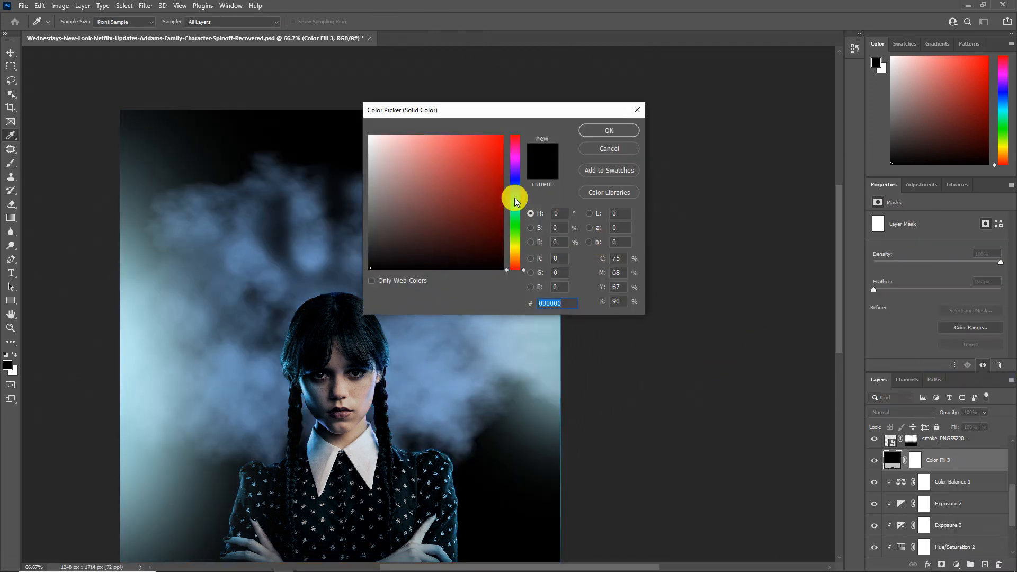
{"action": "left_click", "coordinate": [516, 197]}
{"action": "left_click_drag", "start_coordinate": [485, 159], "coordinate": [500, 132]}
{"action": "left_click", "coordinate": [610, 130]}
{"action": "left_click", "coordinate": [893, 470], "text": "alt"}
{"action": "left_click", "coordinate": [903, 413]}
{"action": "left_click", "coordinate": [885, 397]}
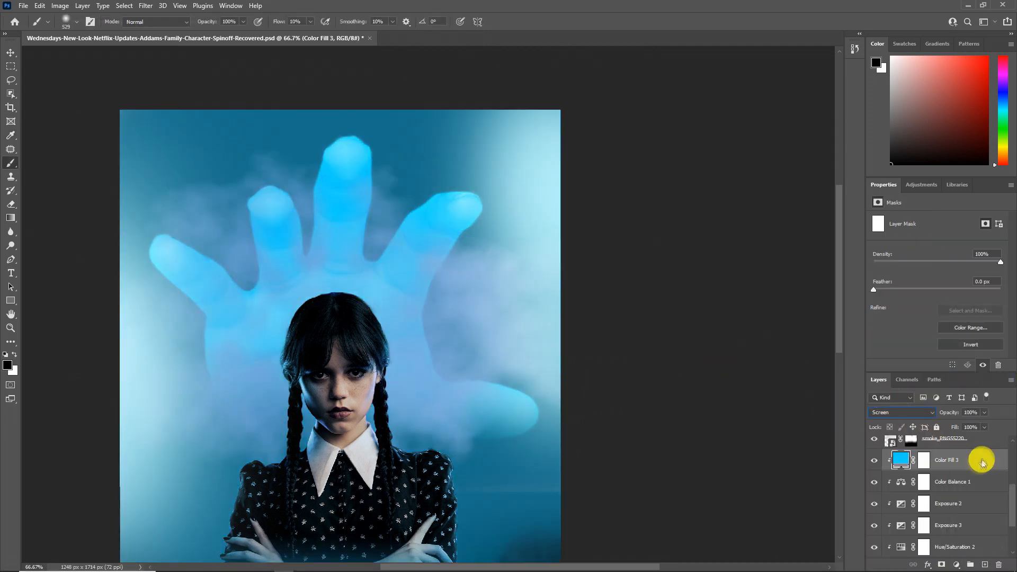
Step: Split the underlying-layer shadow slider in the hand fill's Blend If settings and invert the fill's mask to black
{"action": "double_click", "coordinate": [978, 467]}
{"action": "left_click_drag", "start_coordinate": [698, 411], "coordinate": [792, 417]}
{"action": "left_click", "coordinate": [927, 228]}
{"action": "left_click", "coordinate": [922, 462]}
{"action": "key", "text": "ctrl+i"}
Step: Paint white at 28% flow on the Color Fill 3 mask to light the edges of the giant hand's outermost finger
{"action": "key", "text": "ctrl+space"}
{"action": "left_click_drag", "start_coordinate": [91, 304], "coordinate": [281, 385]}
{"action": "left_click_drag", "start_coordinate": [428, 207], "coordinate": [254, 227]}
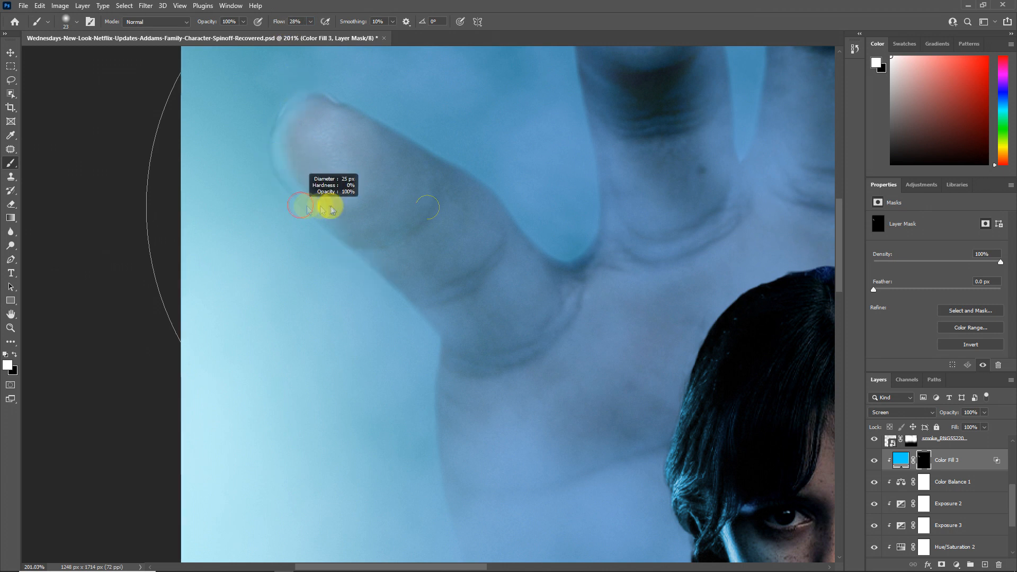
{"action": "left_click_drag", "start_coordinate": [426, 214], "coordinate": [385, 112]}
{"action": "left_click_drag", "start_coordinate": [401, 320], "coordinate": [411, 320]}
{"action": "mouse_move", "coordinate": [413, 381]}
{"action": "left_mouse_down"}
{"action": "mouse_move", "coordinate": [397, 319]}
{"action": "mouse_move", "coordinate": [409, 267]}
{"action": "left_mouse_up"}
{"action": "mouse_move", "coordinate": [429, 222]}
{"action": "left_mouse_down"}
{"action": "mouse_move", "coordinate": [413, 474]}
{"action": "mouse_move", "coordinate": [398, 520]}
{"action": "left_mouse_up"}
{"action": "left_click_drag", "start_coordinate": [530, 351], "coordinate": [514, 366]}
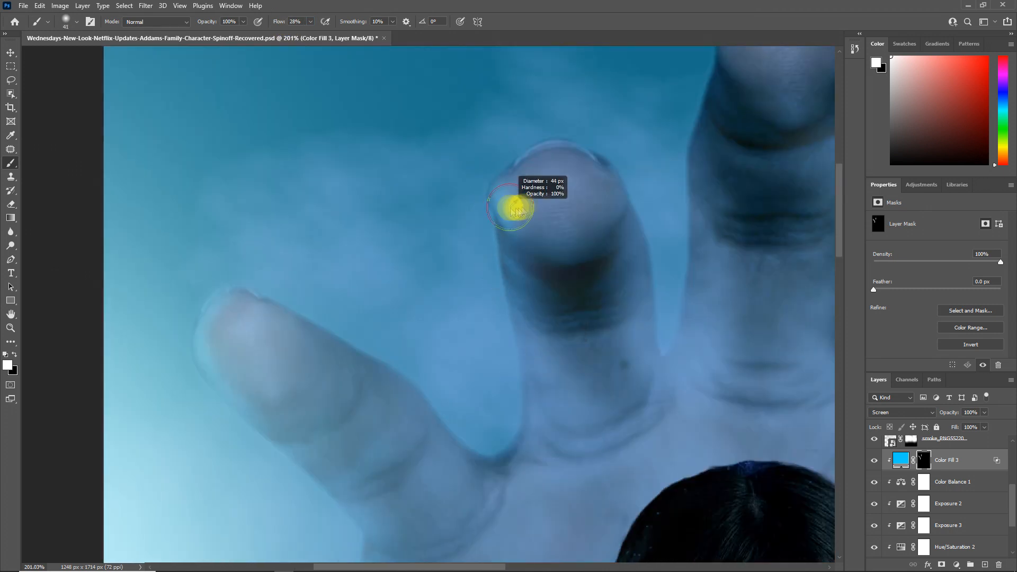
Step: Paint blue rim light onto the giant hand's remaining fingertips through the Color Fill 3 mask, adjusting the brush size per finger
{"action": "left_click_drag", "start_coordinate": [691, 239], "coordinate": [570, 319]}
{"action": "left_click_drag", "start_coordinate": [590, 141], "coordinate": [630, 195]}
{"action": "left_click_drag", "start_coordinate": [615, 172], "coordinate": [414, 211]}
{"action": "left_click_drag", "start_coordinate": [380, 175], "coordinate": [467, 229]}
{"action": "left_click_drag", "start_coordinate": [421, 164], "coordinate": [417, 167]}
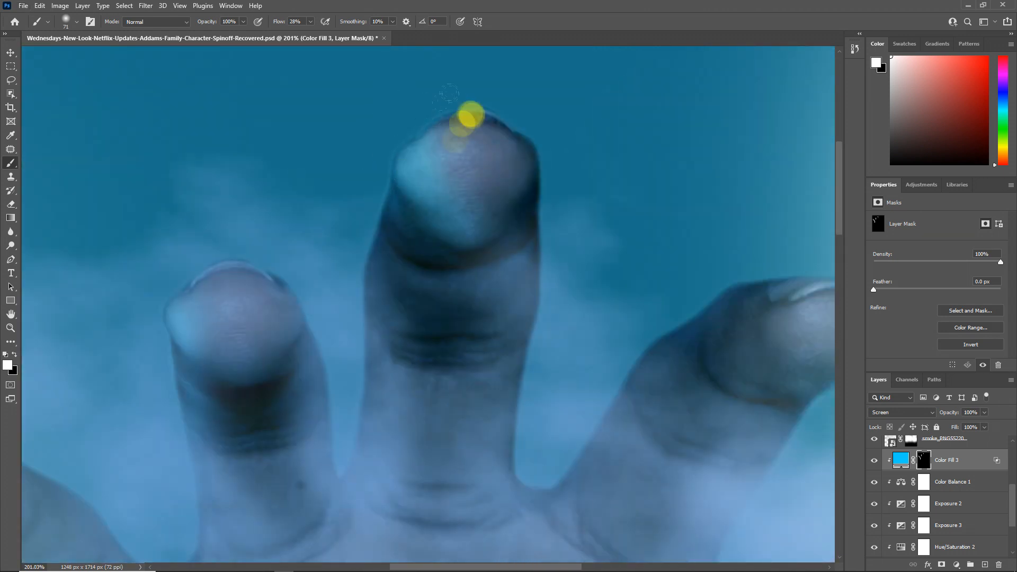
{"action": "key", "text": "x"}
{"action": "left_click_drag", "start_coordinate": [478, 164], "coordinate": [460, 183]}
{"action": "left_click_drag", "start_coordinate": [572, 230], "coordinate": [304, 176]}
{"action": "mouse_move", "coordinate": [509, 267]}
{"action": "left_mouse_down"}
{"action": "mouse_move", "coordinate": [487, 276]}
{"action": "mouse_move", "coordinate": [454, 86]}
{"action": "mouse_move", "coordinate": [430, 250]}
{"action": "left_mouse_up"}
Step: Add an Exposure adjustment clipped to the giant hand with exposure +1.89 and gamma 1.80, and invert its mask
{"action": "left_click", "coordinate": [16, 327]}
{"action": "left_click", "coordinate": [195, 373], "text": "alt"}
{"action": "left_click", "coordinate": [195, 373], "text": "alt"}
{"action": "left_click", "coordinate": [957, 565]}
{"action": "left_click", "coordinate": [961, 440]}
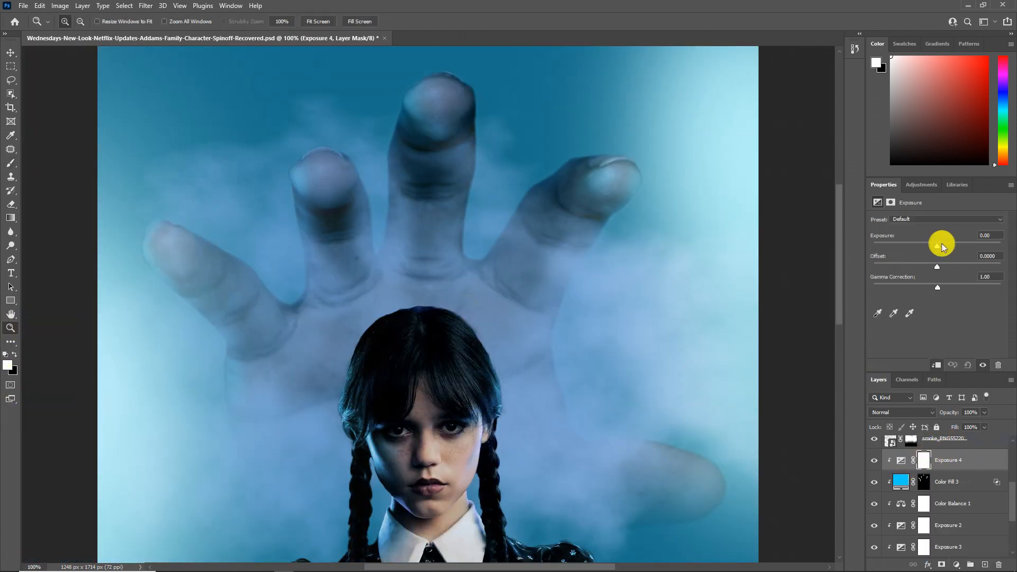
{"action": "left_click_drag", "start_coordinate": [942, 245], "coordinate": [948, 246]}
{"action": "left_click_drag", "start_coordinate": [943, 285], "coordinate": [911, 287]}
{"action": "left_click_drag", "start_coordinate": [954, 248], "coordinate": [957, 246]}
{"action": "key", "text": "ctrl+i"}
Step: Paint white at 5% flow on the Exposure 4 mask to brighten the giant hand's fingertips and finger edges
{"action": "left_click", "coordinate": [10, 163]}
{"action": "left_click", "coordinate": [155, 262]}
{"action": "left_click_drag", "start_coordinate": [280, 28], "coordinate": [266, 29]}
{"action": "left_click_drag", "start_coordinate": [215, 204], "coordinate": [204, 203]}
{"action": "left_click_drag", "start_coordinate": [156, 233], "coordinate": [200, 318]}
{"action": "left_click_drag", "start_coordinate": [177, 274], "coordinate": [174, 274]}
{"action": "left_click_drag", "start_coordinate": [300, 259], "coordinate": [317, 174]}
{"action": "left_click_drag", "start_coordinate": [407, 132], "coordinate": [411, 100]}
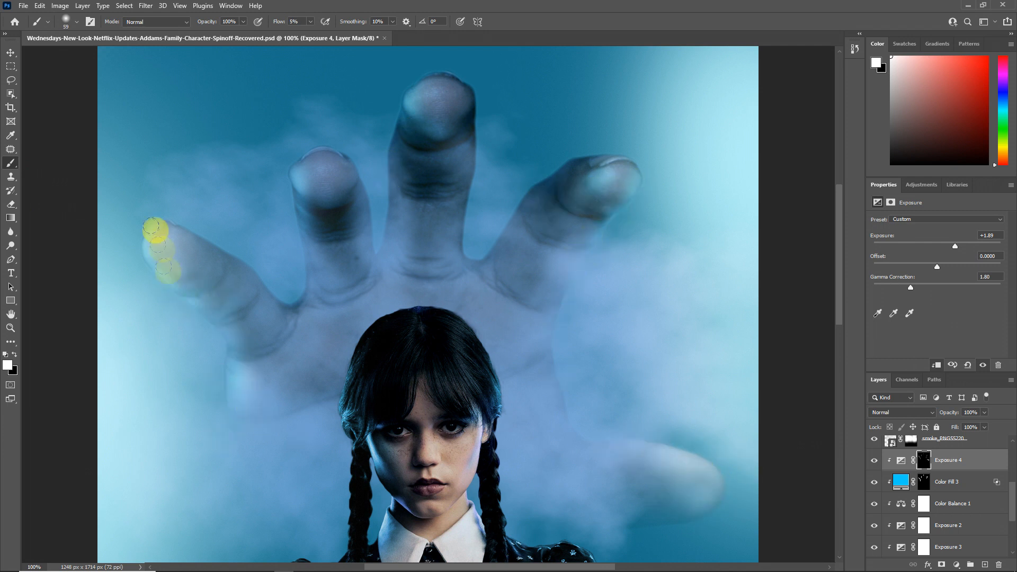
Step: Add a bright cyan Solid Color fill clipped to the girl above Hue/Saturation 3 and set it to Screen
{"action": "left_click", "coordinate": [11, 328]}
{"action": "scroll", "coordinate": [355, 331], "scroll_direction": "down", "scroll_amount": 3}
{"action": "scroll", "coordinate": [890, 522], "scroll_direction": "up", "scroll_amount": 3}
{"action": "left_click", "coordinate": [931, 460]}
{"action": "left_click", "coordinate": [957, 565]}
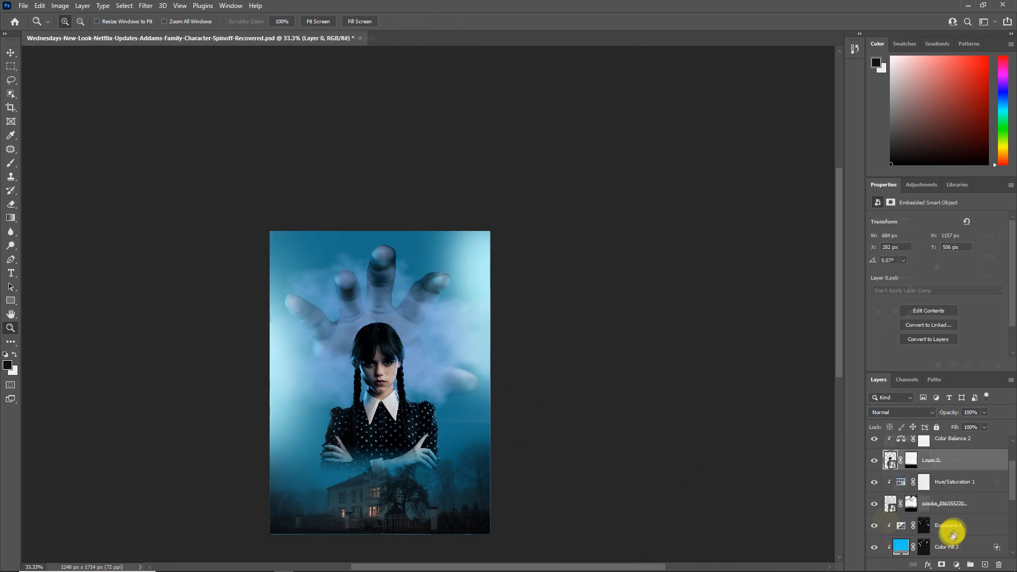
{"action": "left_click", "coordinate": [955, 372]}
{"action": "left_click", "coordinate": [515, 199]}
{"action": "left_click", "coordinate": [496, 136]}
{"action": "left_click", "coordinate": [595, 132]}
{"action": "scroll", "coordinate": [954, 492], "scroll_direction": "up", "scroll_amount": 1}
{"action": "left_click_drag", "start_coordinate": [954, 497], "coordinate": [946, 451]}
{"action": "left_click", "coordinate": [903, 413]}
{"action": "left_click", "coordinate": [897, 394]}
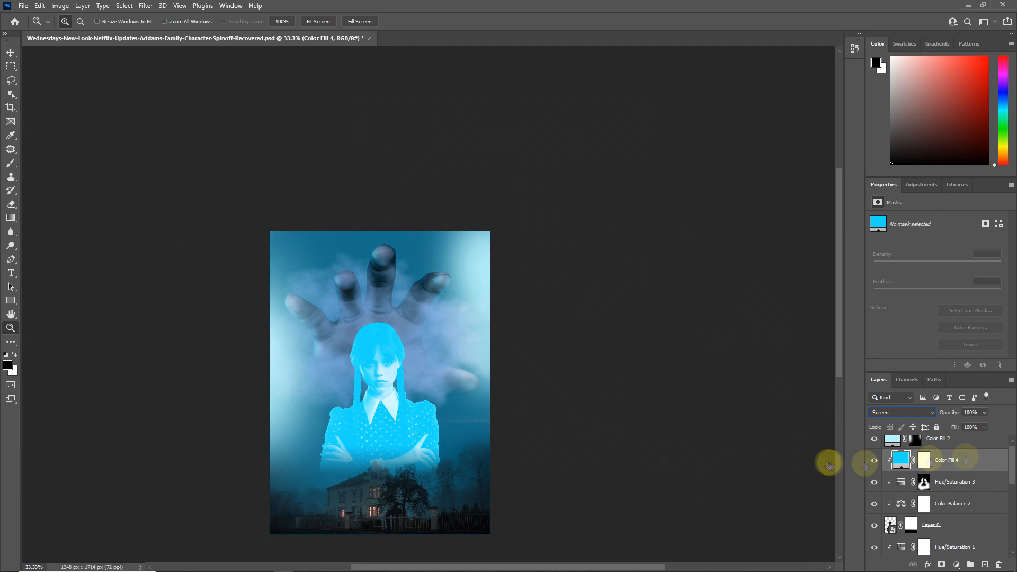
Step: Split the underlying-layer shadow slider in the Blend If settings of the girl's color fill
{"action": "double_click", "coordinate": [988, 459]}
{"action": "left_click_drag", "start_coordinate": [702, 412], "coordinate": [730, 417]}
{"action": "left_click", "coordinate": [916, 227]}
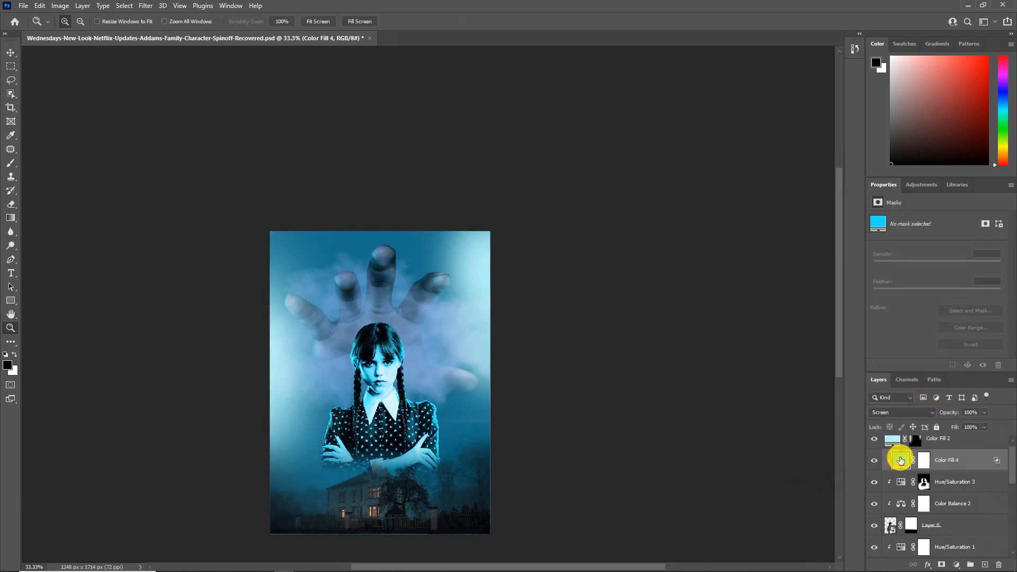
Step: Change the girl's fill color to a softer blue and invert the Color Fill 4 mask to black
{"action": "double_click", "coordinate": [901, 459]}
{"action": "left_click_drag", "start_coordinate": [516, 198], "coordinate": [516, 194]}
{"action": "left_click", "coordinate": [597, 130]}
{"action": "left_click", "coordinate": [925, 460]}
{"action": "key", "text": "ctrl+i"}
Step: Paint white at 5% flow on the Color Fill 4 mask along the sleeve, shoulder and hair on the image's left side
{"action": "left_click_drag", "start_coordinate": [284, 342], "coordinate": [464, 219]}
{"action": "left_click", "coordinate": [11, 162]}
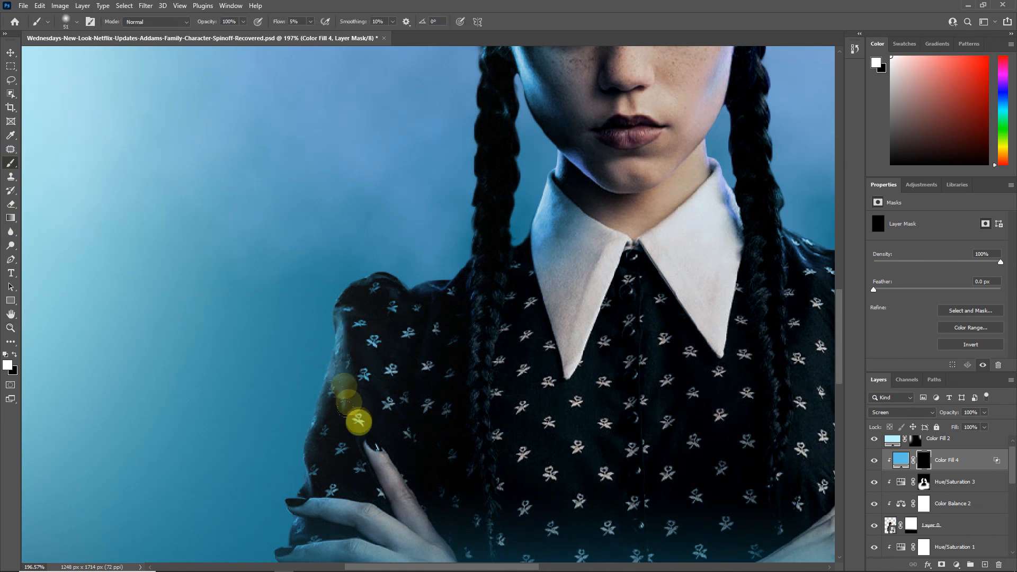
{"action": "left_click_drag", "start_coordinate": [373, 286], "coordinate": [324, 294]}
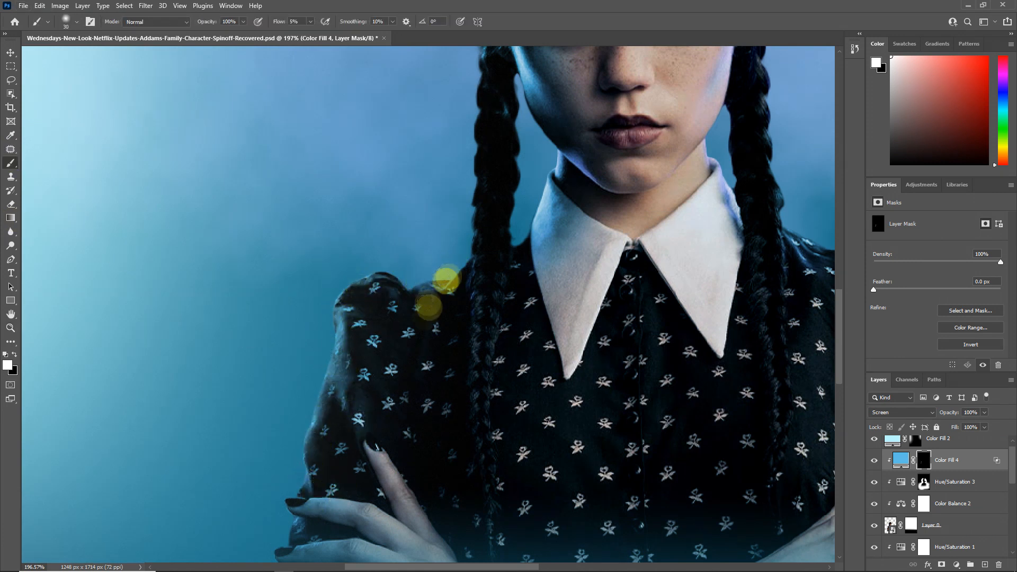
{"action": "left_click_drag", "start_coordinate": [474, 130], "coordinate": [470, 244]}
{"action": "left_click_drag", "start_coordinate": [466, 348], "coordinate": [458, 548]}
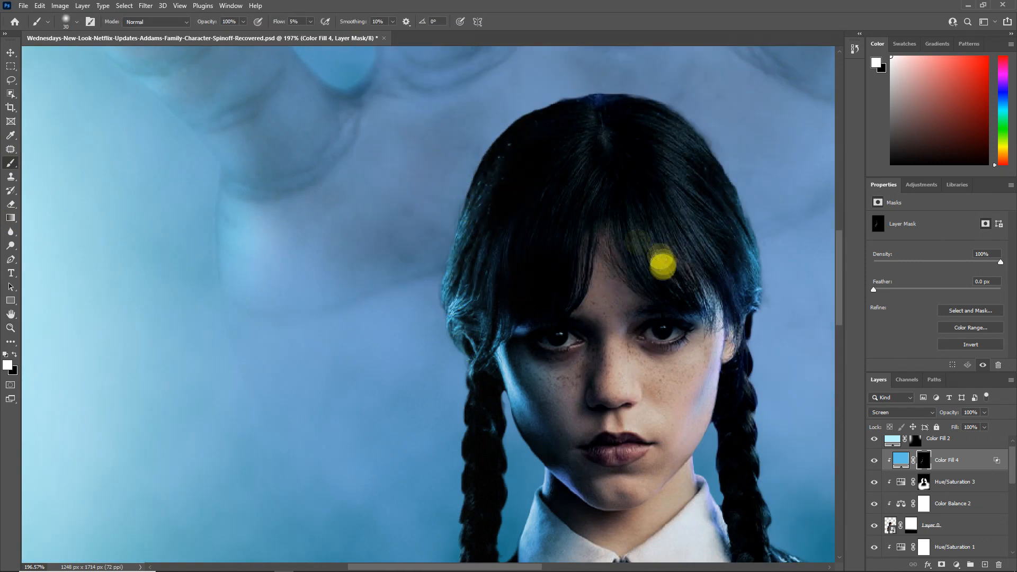
{"action": "left_click_drag", "start_coordinate": [655, 273], "coordinate": [484, 142]}
{"action": "left_click_drag", "start_coordinate": [441, 236], "coordinate": [439, 236]}
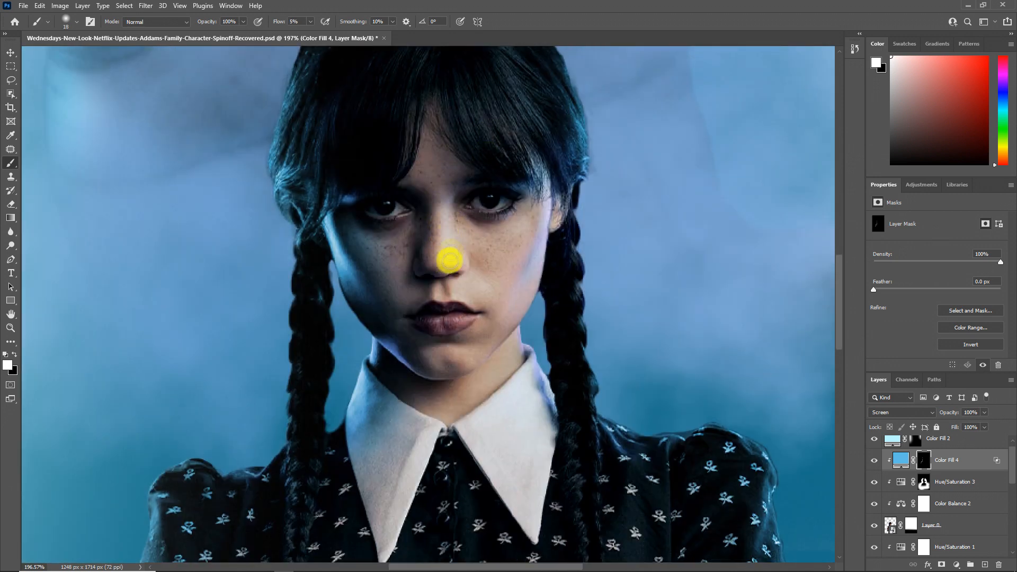
Step: Paint blue rim light on the Color Fill 4 mask along the girl's other sleeve, shoulder and arms
{"action": "left_click_drag", "start_coordinate": [519, 373], "coordinate": [428, 288]}
{"action": "mouse_move", "coordinate": [631, 352]}
{"action": "left_mouse_down"}
{"action": "mouse_move", "coordinate": [674, 429]}
{"action": "mouse_move", "coordinate": [674, 450]}
{"action": "left_mouse_up"}
{"action": "left_click_drag", "start_coordinate": [620, 548], "coordinate": [529, 397]}
{"action": "left_click_drag", "start_coordinate": [583, 356], "coordinate": [595, 451]}
{"action": "left_click_drag", "start_coordinate": [444, 316], "coordinate": [453, 303]}
{"action": "left_click_drag", "start_coordinate": [130, 287], "coordinate": [153, 405]}
{"action": "left_click_drag", "start_coordinate": [174, 223], "coordinate": [239, 296]}
{"action": "left_click_drag", "start_coordinate": [237, 340], "coordinate": [260, 240]}
Step: Add a clipped Hue/Saturation adjustment above Color Fill 4 with Colorize on, hue 188 and saturation 52, and invert its mask
{"action": "left_click", "coordinate": [956, 565]}
{"action": "left_click", "coordinate": [900, 471]}
{"action": "left_click", "coordinate": [927, 316]}
{"action": "left_click", "coordinate": [941, 259]}
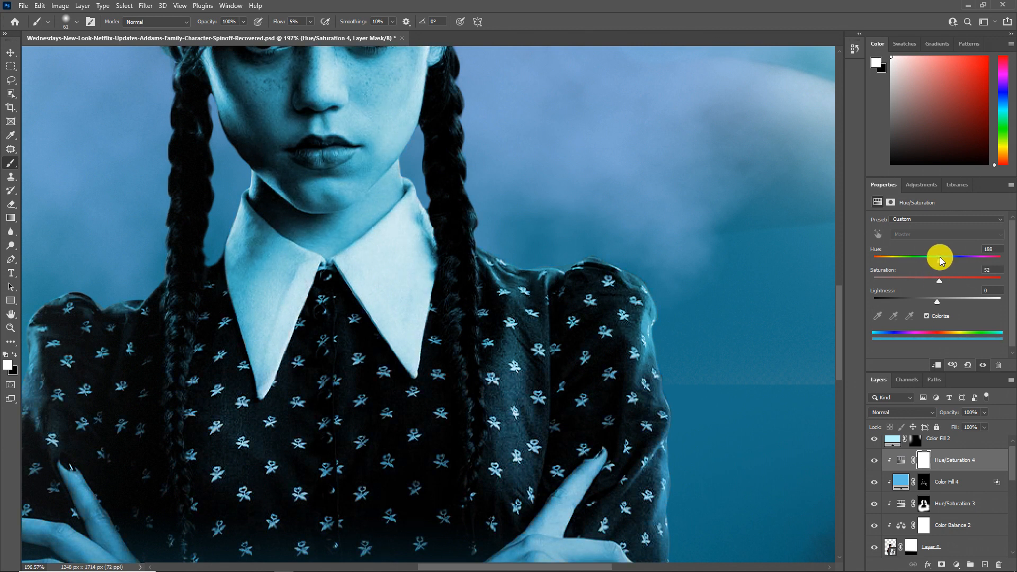
{"action": "left_click", "coordinate": [924, 460]}
{"action": "key", "text": "ctrl+i"}
Step: Paint the Hue/Saturation 4 tint onto the edges of the girl's face, collar and hair, and set its hue to 200
{"action": "mouse_move", "coordinate": [422, 221]}
{"action": "left_mouse_down"}
{"action": "mouse_move", "coordinate": [426, 255]}
{"action": "mouse_move", "coordinate": [418, 167]}
{"action": "left_mouse_up"}
{"action": "left_click_drag", "start_coordinate": [430, 132], "coordinate": [396, 258]}
{"action": "left_click_drag", "start_coordinate": [239, 268], "coordinate": [208, 431]}
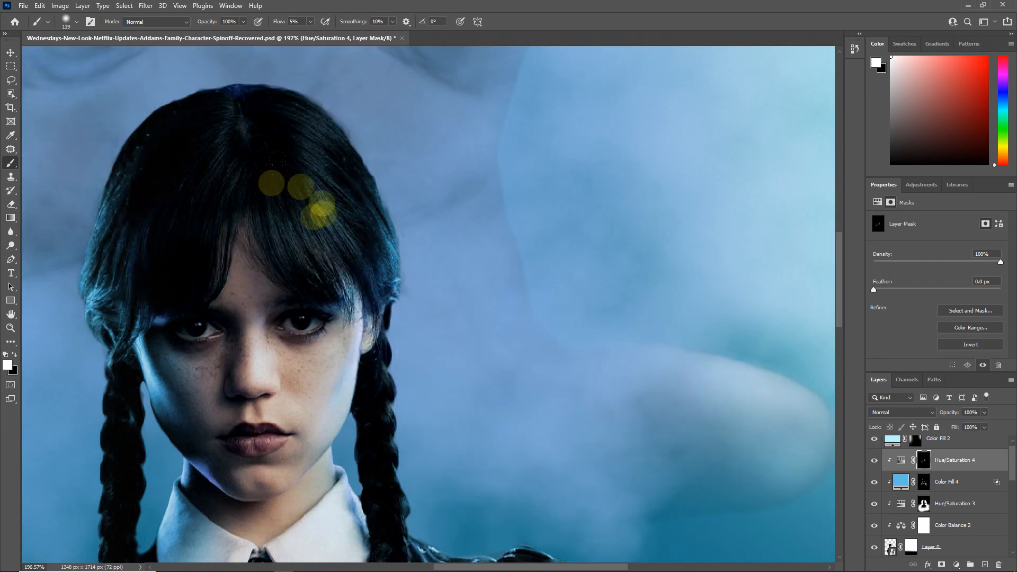
{"action": "left_click", "coordinate": [900, 460]}
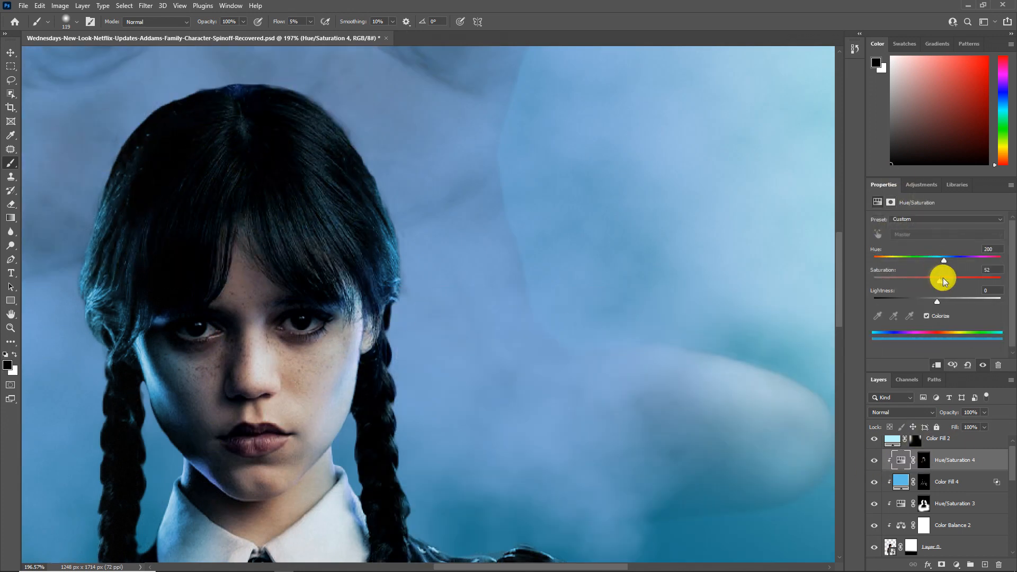
{"action": "left_click", "coordinate": [10, 328]}
{"action": "key", "text": "ctrl+0"}
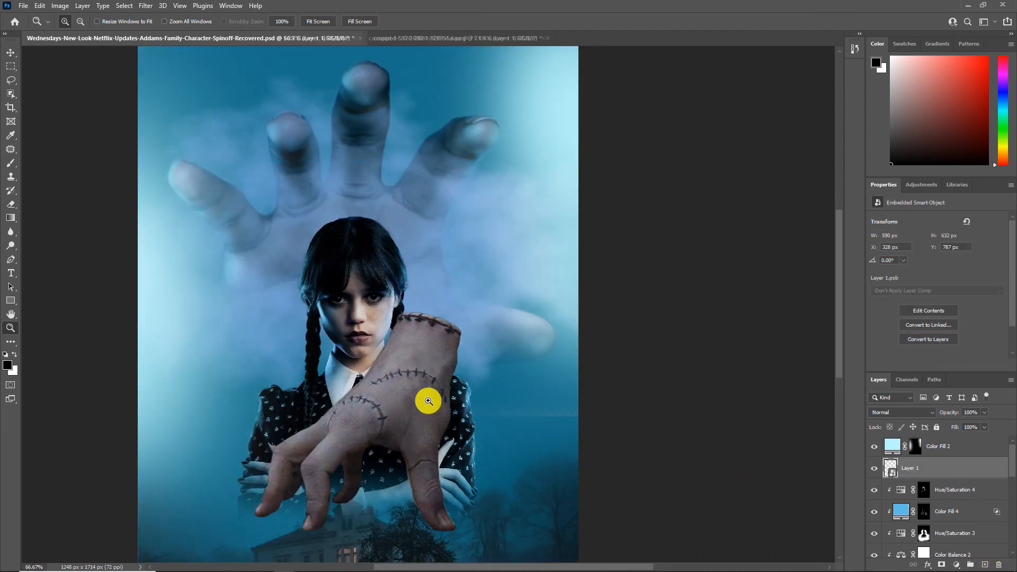
Step: Scale down the stitched severed hand and position it so it stands on the girl's shoulder beside her braid
{"action": "key", "text": "ctrl+t"}
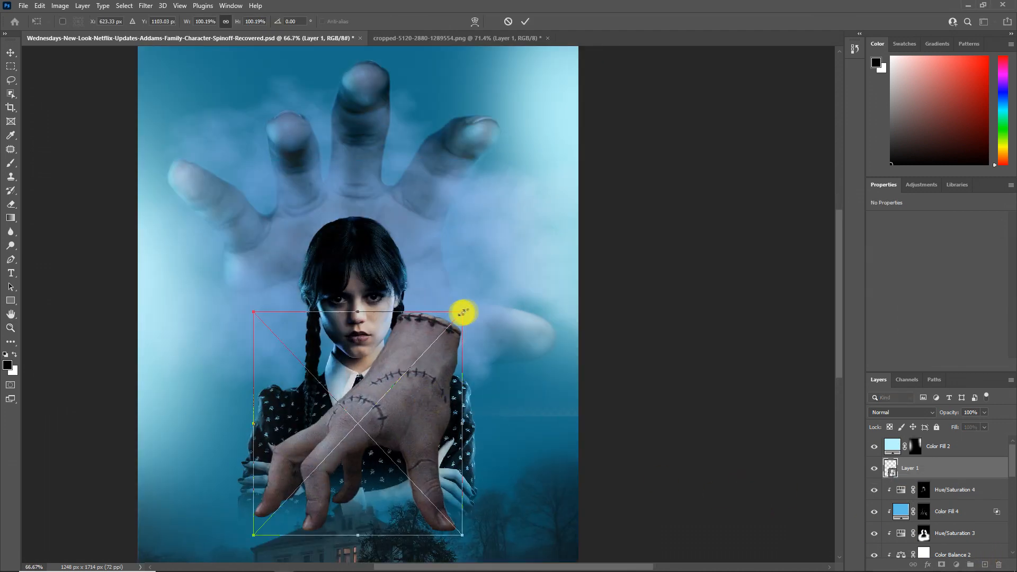
{"action": "left_click_drag", "start_coordinate": [468, 309], "coordinate": [326, 450]}
{"action": "left_click_drag", "start_coordinate": [304, 501], "coordinate": [445, 348]}
{"action": "scroll", "coordinate": [422, 377], "scroll_direction": "up", "scroll_amount": 3}
{"action": "left_click_drag", "start_coordinate": [475, 268], "coordinate": [472, 276]}
{"action": "left_click", "coordinate": [525, 22]}
Step: Add a mask to the stitched hand layer and paint away the finger parts overlapping the braid and shoulder
{"action": "left_click", "coordinate": [941, 565]}
{"action": "left_click", "coordinate": [10, 163]}
{"action": "key", "text": "x"}
{"action": "left_click_drag", "start_coordinate": [272, 352], "coordinate": [291, 325]}
{"action": "mouse_move", "coordinate": [273, 390]}
{"action": "left_mouse_down"}
{"action": "mouse_move", "coordinate": [304, 270]}
{"action": "mouse_move", "coordinate": [365, 402]}
{"action": "mouse_move", "coordinate": [379, 371]}
{"action": "left_mouse_up"}
{"action": "left_click_drag", "start_coordinate": [438, 410], "coordinate": [417, 396]}
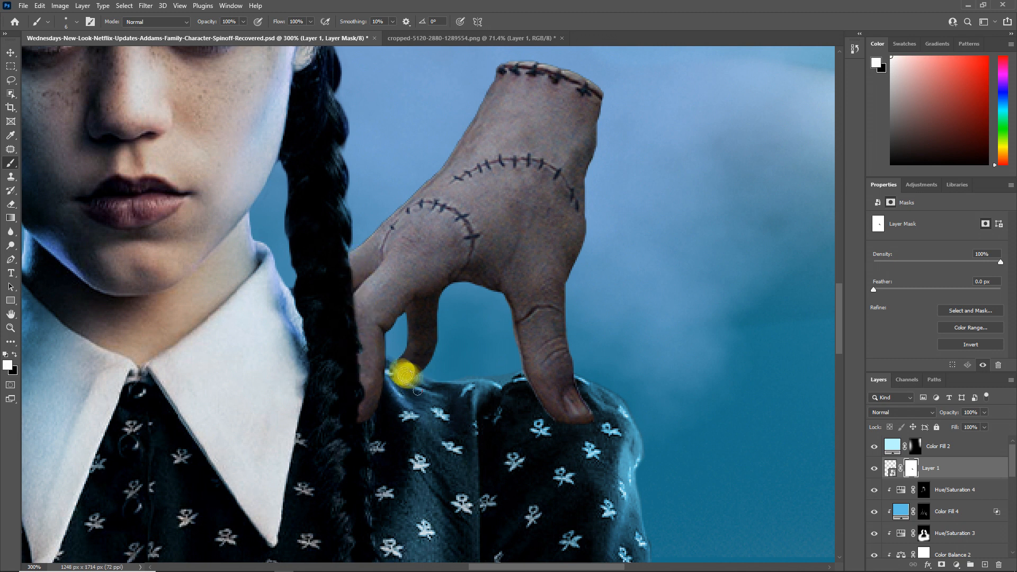
Step: Add a Color Balance adjustment clipped to the stitched hand with midtones cyan-red -19, yellow-blue +12 and highlights cyan-red -23
{"action": "left_click", "coordinate": [957, 565]}
{"action": "left_click", "coordinate": [903, 473]}
{"action": "left_click", "coordinate": [903, 478], "text": "alt"}
{"action": "left_click_drag", "start_coordinate": [923, 242], "coordinate": [919, 241]}
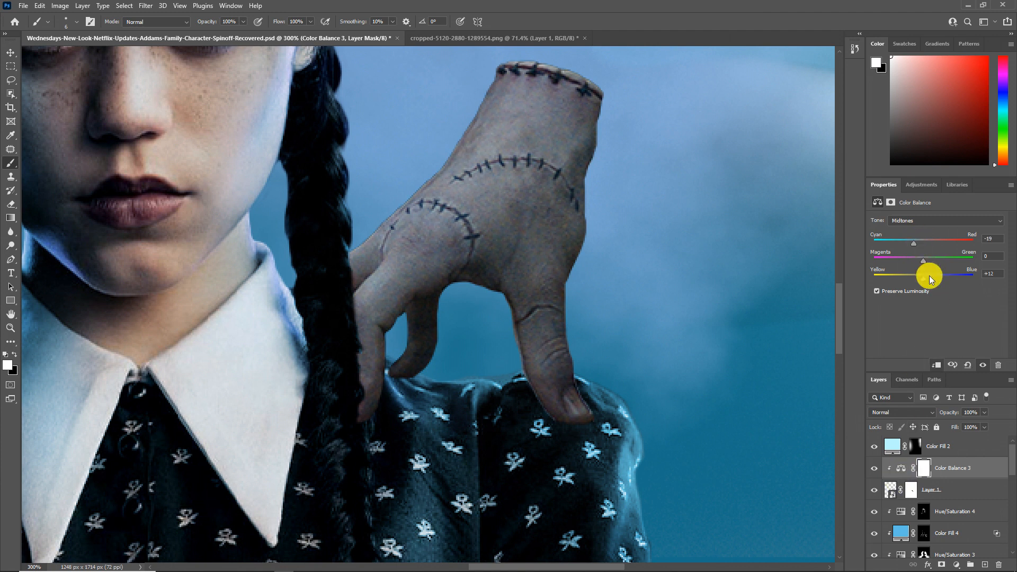
{"action": "left_click", "coordinate": [910, 221]}
{"action": "left_click", "coordinate": [912, 243]}
Step: Add a darkening Exposure adjustment clipped directly above the girl layer and invert its mask to black
{"action": "scroll", "coordinate": [938, 532], "scroll_direction": "down", "scroll_amount": 4}
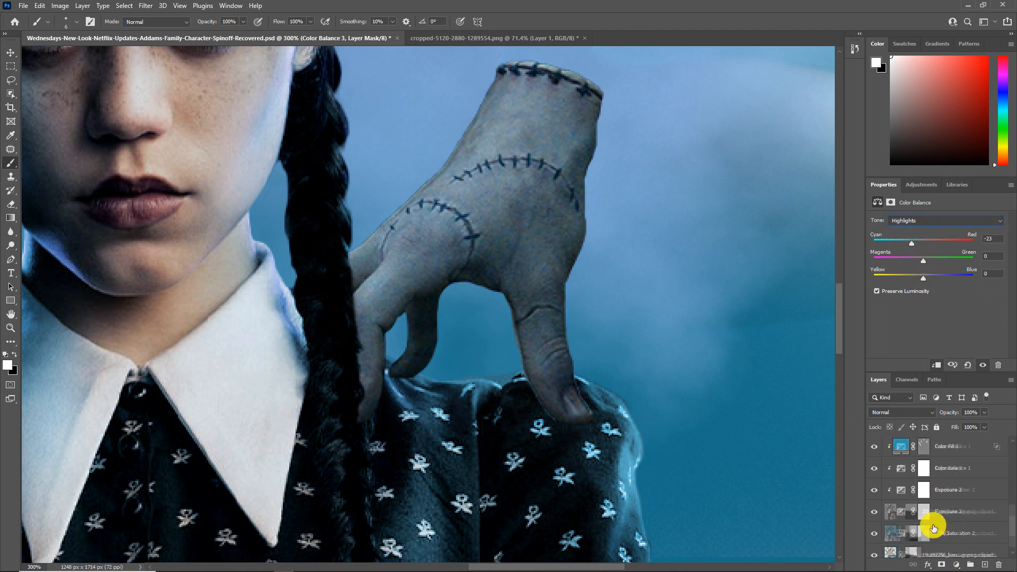
{"action": "left_click", "coordinate": [958, 483]}
{"action": "left_click", "coordinate": [956, 565]}
{"action": "left_click", "coordinate": [946, 436]}
{"action": "left_click_drag", "start_coordinate": [922, 276], "coordinate": [956, 285]}
{"action": "left_click", "coordinate": [923, 482]}
{"action": "key", "text": "ctrl+i"}
Step: Paint white on the Exposure 5 mask at 32% flow to cast a shadow on the shoulder beneath the stitched hand's fingers
{"action": "left_click_drag", "start_coordinate": [459, 435], "coordinate": [478, 431]}
{"action": "right_click", "coordinate": [480, 431]}
{"action": "left_click", "coordinate": [368, 423]}
{"action": "right_click", "coordinate": [563, 425]}
{"action": "left_click", "coordinate": [364, 420]}
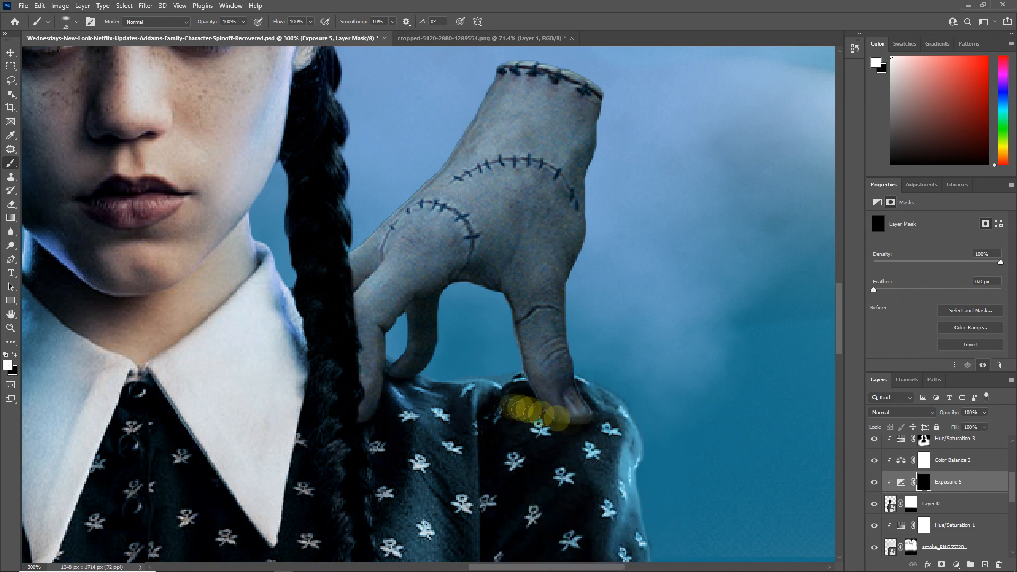
{"action": "left_click_drag", "start_coordinate": [474, 409], "coordinate": [514, 411]}
{"action": "left_click", "coordinate": [424, 398]}
{"action": "left_click_drag", "start_coordinate": [241, 42], "coordinate": [240, 44]}
{"action": "mouse_move", "coordinate": [394, 389]}
{"action": "left_mouse_down"}
{"action": "mouse_move", "coordinate": [477, 402]}
{"action": "mouse_move", "coordinate": [442, 490]}
{"action": "mouse_move", "coordinate": [397, 395]}
{"action": "mouse_move", "coordinate": [404, 417]}
{"action": "left_mouse_up"}
{"action": "scroll", "coordinate": [968, 518], "scroll_direction": "up", "scroll_amount": 10}
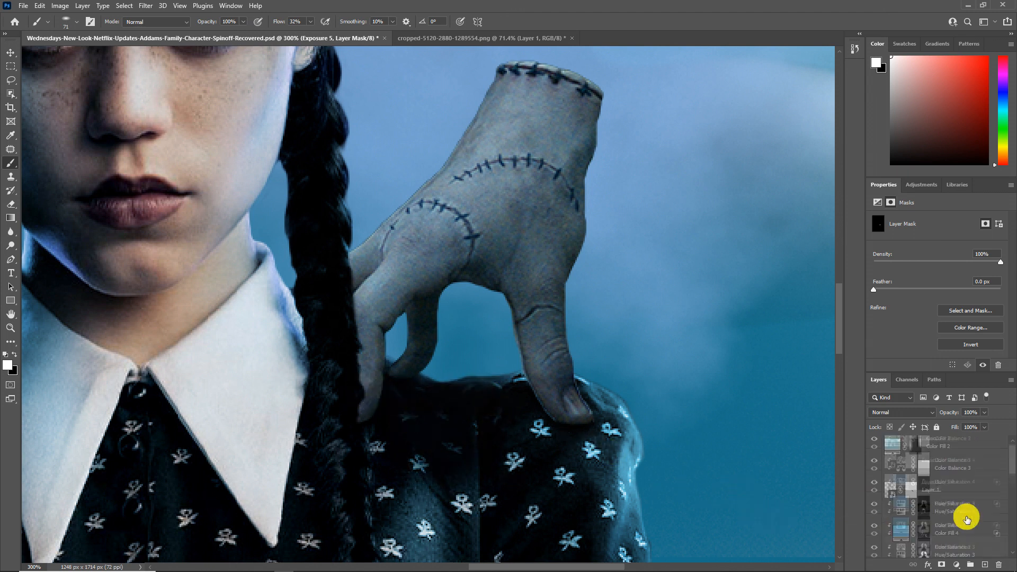
Step: Add an Exposure adjustment of -6.67 clipped to the stitched hand, invert its mask, and paint shading where the fingers meet the shoulder
{"action": "left_click", "coordinate": [960, 491]}
{"action": "left_click", "coordinate": [957, 565]}
{"action": "left_click", "coordinate": [954, 439]}
{"action": "left_click_drag", "start_coordinate": [938, 246], "coordinate": [906, 247]}
{"action": "key", "text": "ctrl+i"}
{"action": "mouse_move", "coordinate": [554, 461]}
{"action": "left_mouse_down"}
{"action": "mouse_move", "coordinate": [538, 420]}
{"action": "mouse_move", "coordinate": [547, 442]}
{"action": "mouse_move", "coordinate": [549, 425]}
{"action": "left_mouse_up"}
{"action": "key", "text": "ctrl+z"}
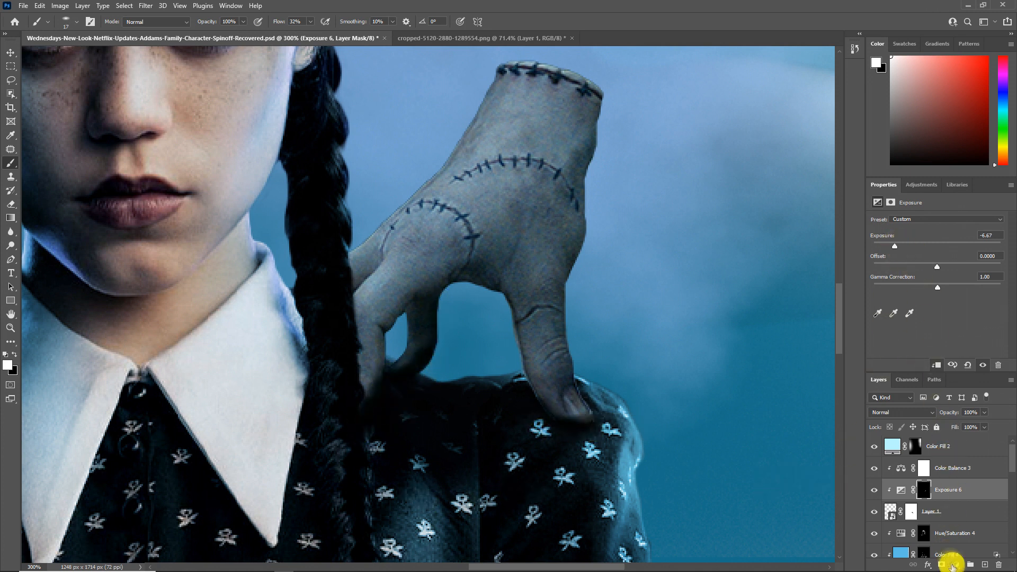
Step: Add another clipped Exposure adjustment to the stitched hand at +2.22 with gamma 1.46, and invert its mask to black
{"action": "left_click", "coordinate": [954, 565]}
{"action": "left_click", "coordinate": [954, 439]}
{"action": "left_click_drag", "start_coordinate": [937, 246], "coordinate": [958, 245]}
{"action": "left_click_drag", "start_coordinate": [949, 284], "coordinate": [921, 294]}
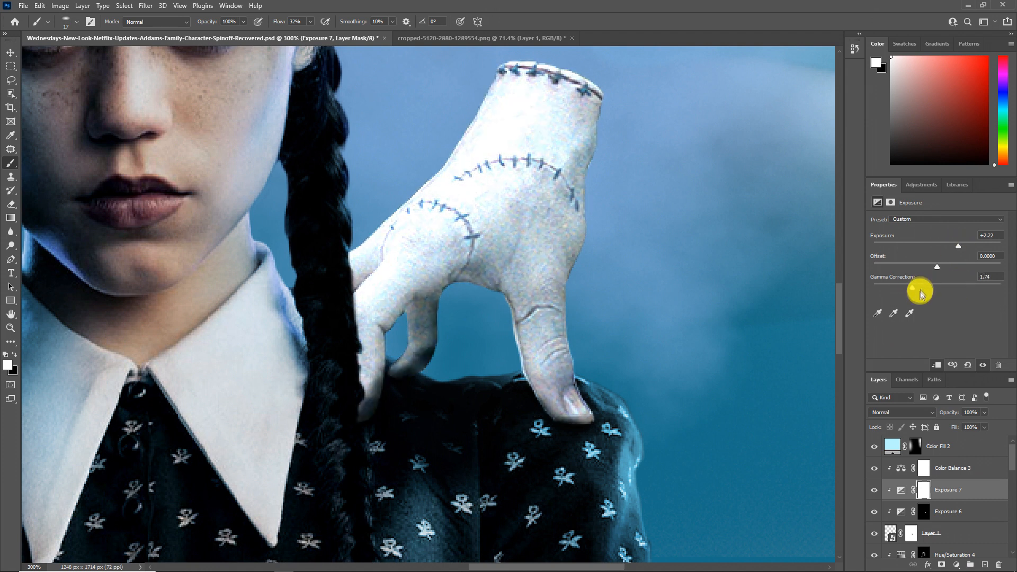
{"action": "key", "text": "ctrl+i"}
Step: Paint white on the Exposure 7 mask at 32% flow to highlight the stitched hand's wrist rim, outer edges, thumb and knuckles
{"action": "left_click_drag", "start_coordinate": [213, 162], "coordinate": [189, 369]}
{"action": "right_click", "coordinate": [503, 291]}
{"action": "left_click", "coordinate": [590, 301]}
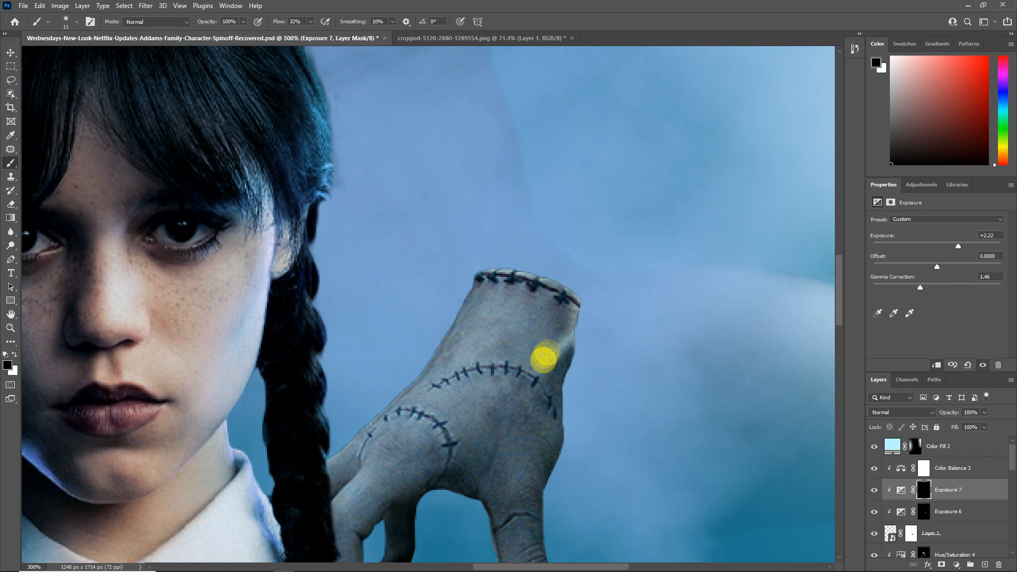
{"action": "left_click_drag", "start_coordinate": [560, 438], "coordinate": [557, 377]}
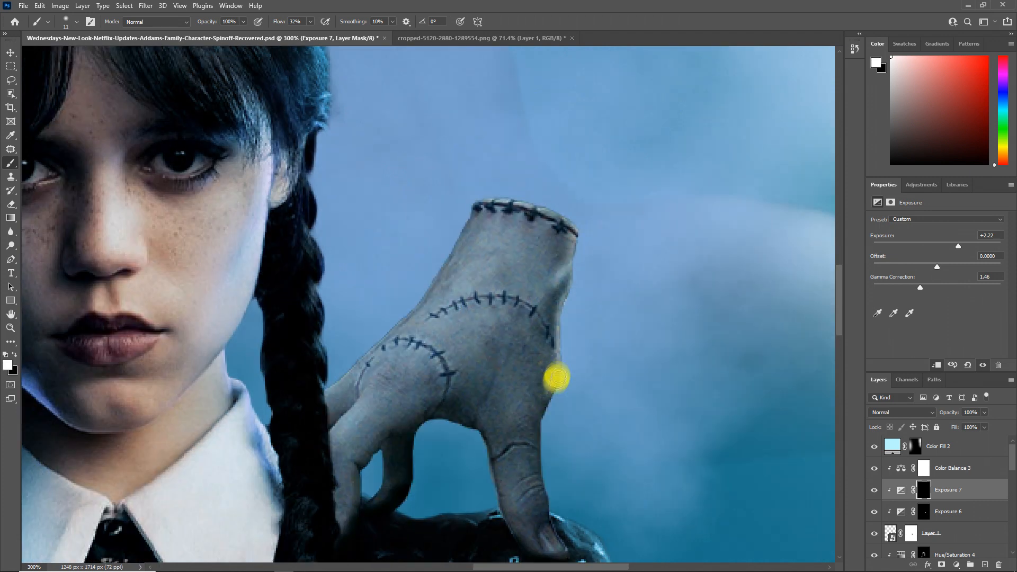
{"action": "left_click_drag", "start_coordinate": [549, 501], "coordinate": [530, 471]}
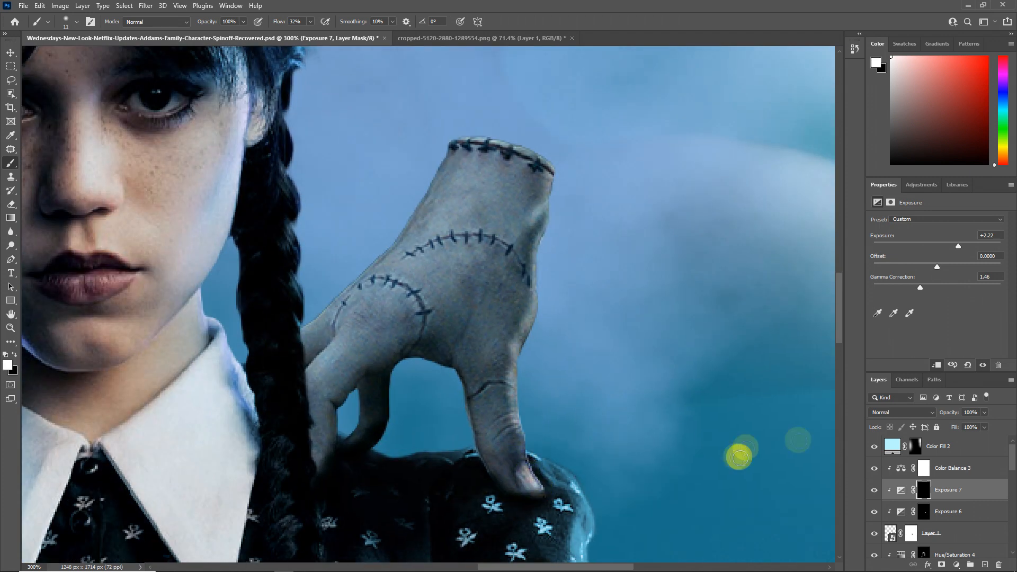
{"action": "left_click_drag", "start_coordinate": [557, 265], "coordinate": [535, 286]}
{"action": "left_click_drag", "start_coordinate": [498, 256], "coordinate": [536, 276]}
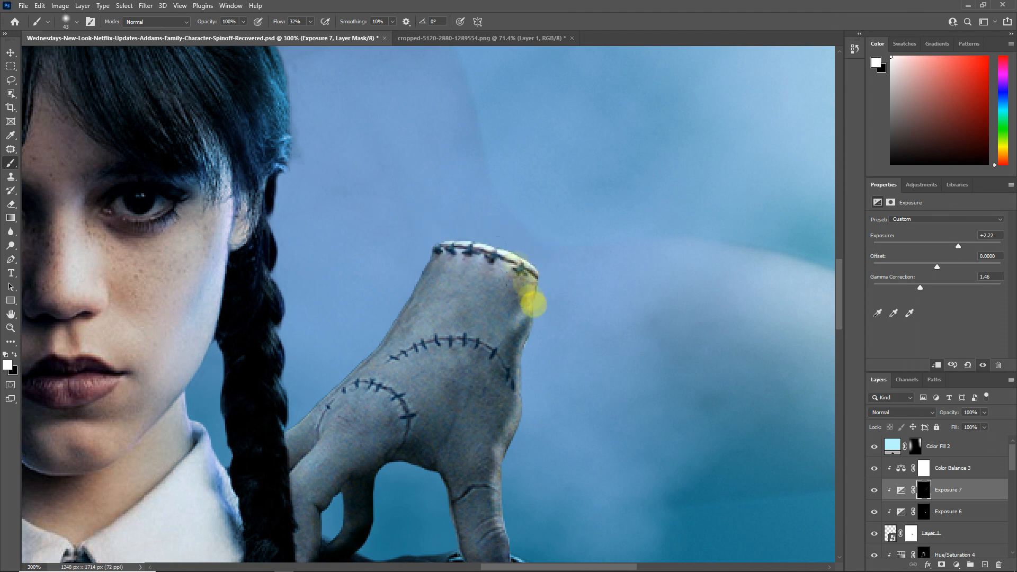
{"action": "left_click_drag", "start_coordinate": [491, 467], "coordinate": [504, 393]}
{"action": "right_click", "coordinate": [504, 393], "text": "alt"}
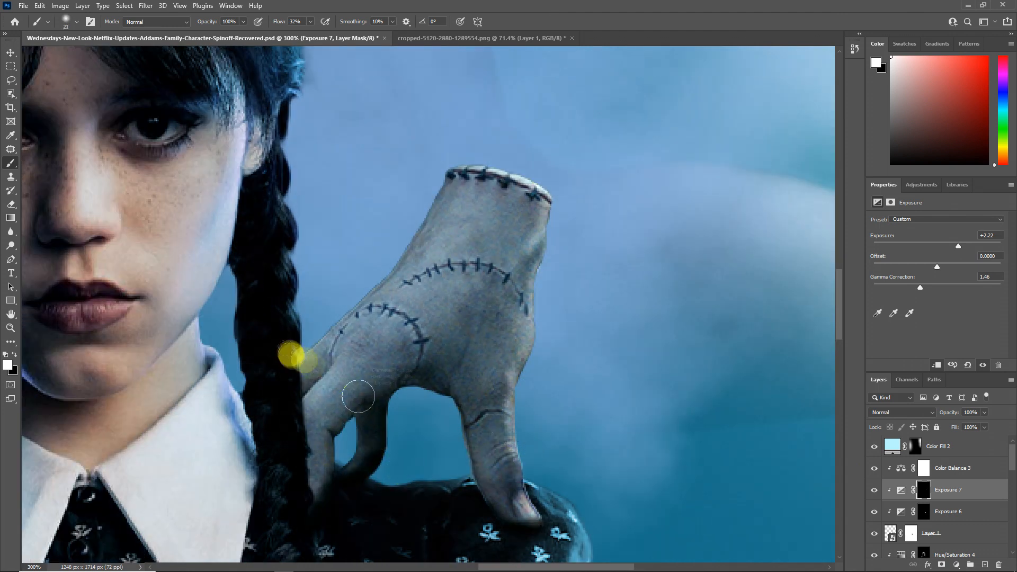
{"action": "key", "text": "z"}
{"action": "right_click", "coordinate": [325, 351]}
{"action": "left_click", "coordinate": [334, 348]}
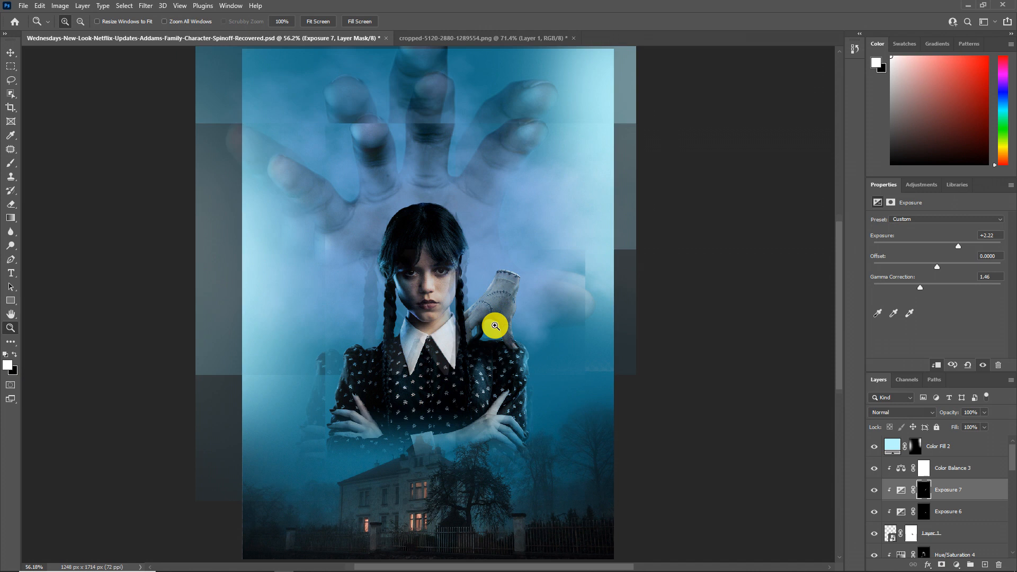
Step: Add a clipped Exposure adjustment of -2.67, limit it with Blend If on the underlying layer, reduce its opacity, and move it directly above the stitched hand
{"action": "left_click", "coordinate": [956, 565]}
{"action": "left_click", "coordinate": [969, 439]}
{"action": "left_click_drag", "start_coordinate": [938, 246], "coordinate": [912, 246]}
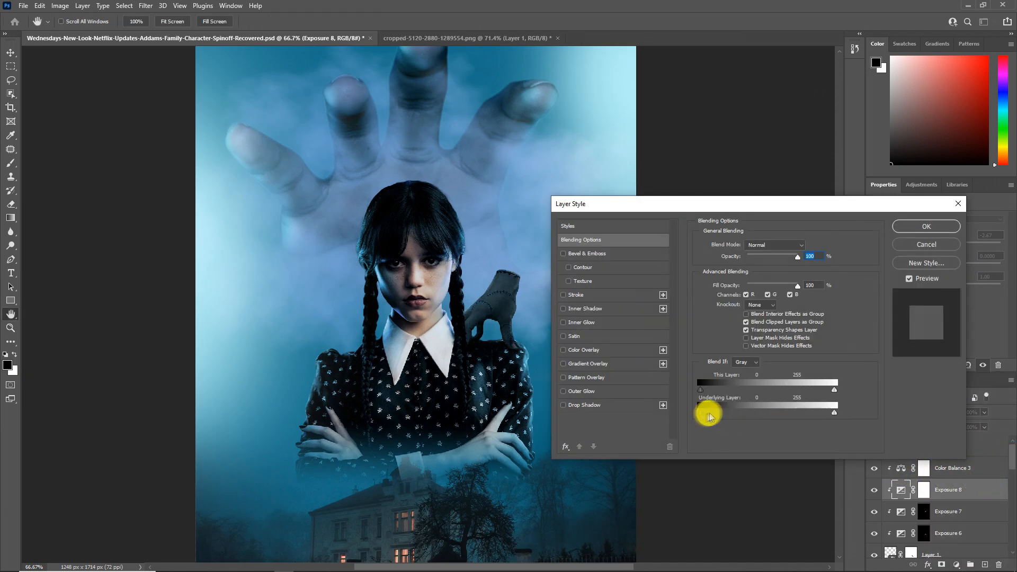
{"action": "left_click", "coordinate": [912, 246]}
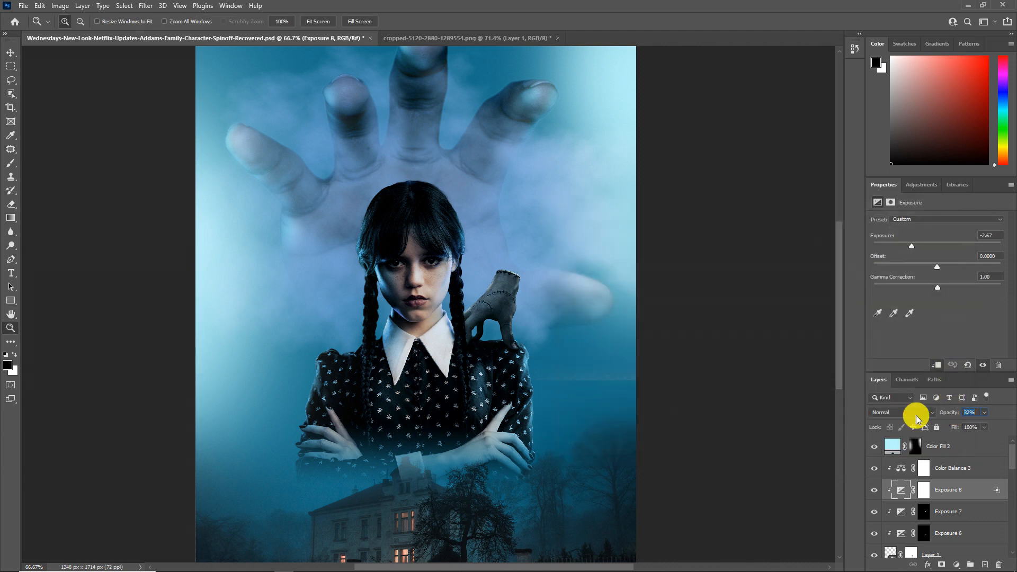
{"action": "left_click", "coordinate": [509, 281]}
{"action": "left_click_drag", "start_coordinate": [904, 491], "coordinate": [949, 536]}
Step: Raise the exposure of the stitched hand's highlight adjustment, Exposure 7, to +3.28
{"action": "left_click", "coordinate": [921, 492]}
{"action": "left_click", "coordinate": [10, 163]}
{"action": "left_click", "coordinate": [900, 489]}
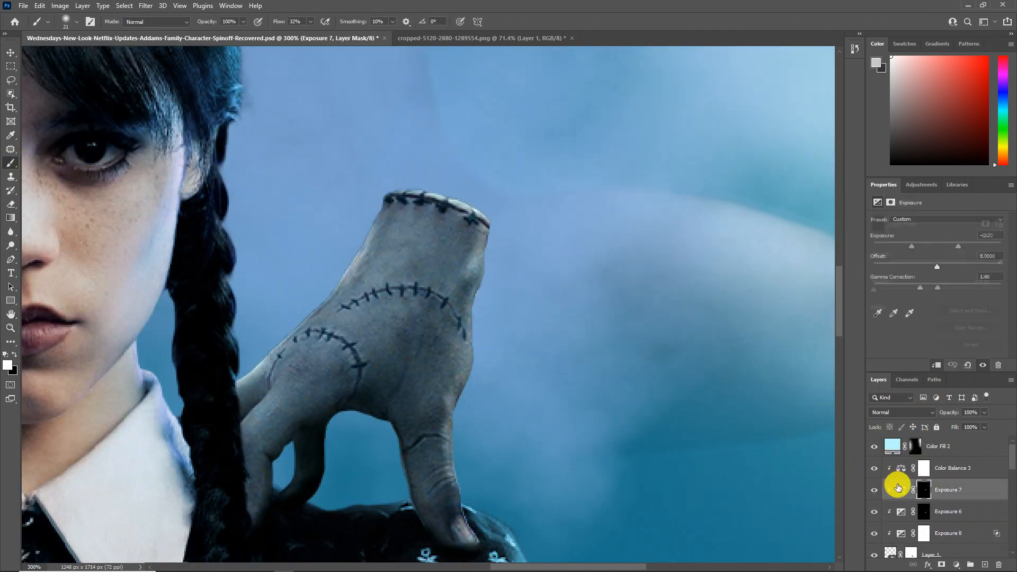
{"action": "left_click_drag", "start_coordinate": [952, 246], "coordinate": [971, 246]}
Step: Add a bright blue Solid Color fill (03c7ff) clipped to the stitched hand and set its blend mode to Screen
{"action": "left_click", "coordinate": [956, 565]}
{"action": "left_click", "coordinate": [965, 382]}
{"action": "left_click", "coordinate": [515, 198]}
{"action": "left_click", "coordinate": [502, 135]}
{"action": "left_click", "coordinate": [609, 131]}
{"action": "left_click", "coordinate": [902, 412]}
{"action": "left_click", "coordinate": [887, 405]}
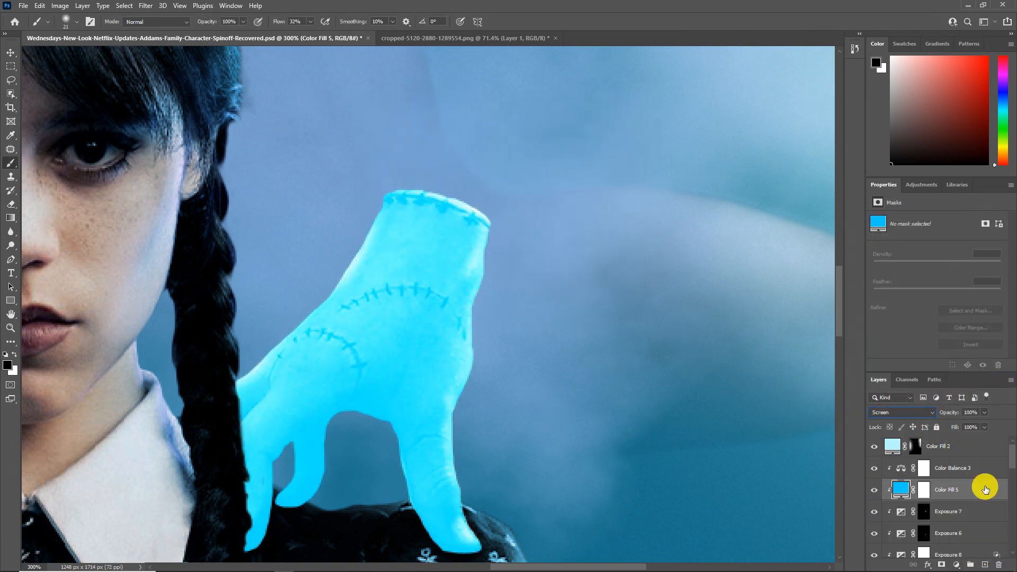
Step: Use Blend If to keep the blue fill off the underlying dark tones, and invert its mask to black
{"action": "double_click", "coordinate": [984, 488]}
{"action": "left_click_drag", "start_coordinate": [702, 413], "coordinate": [790, 417]}
{"action": "left_click", "coordinate": [925, 226]}
{"action": "left_click", "coordinate": [925, 488]}
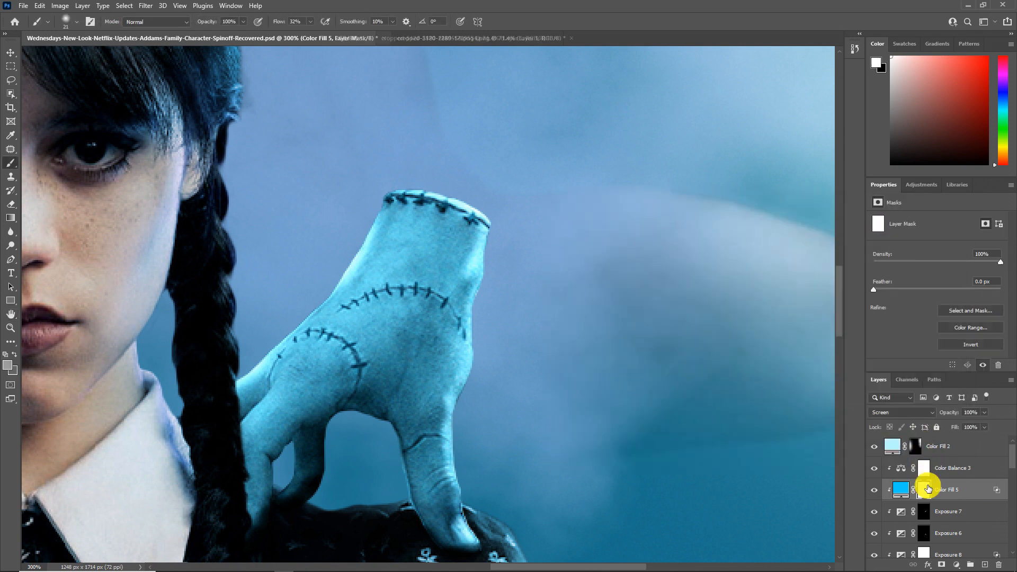
{"action": "key", "text": "ctrl+i"}
Step: Paint white on the blue fill's mask to add rim light along both edges of the stitched hand
{"action": "left_click_drag", "start_coordinate": [509, 274], "coordinate": [524, 274]}
{"action": "mouse_move", "coordinate": [510, 254]}
{"action": "left_mouse_down"}
{"action": "mouse_move", "coordinate": [474, 270]}
{"action": "mouse_move", "coordinate": [455, 245]}
{"action": "mouse_move", "coordinate": [487, 265]}
{"action": "mouse_move", "coordinate": [460, 371]}
{"action": "mouse_move", "coordinate": [459, 459]}
{"action": "mouse_move", "coordinate": [437, 354]}
{"action": "mouse_move", "coordinate": [466, 302]}
{"action": "mouse_move", "coordinate": [376, 145]}
{"action": "mouse_move", "coordinate": [454, 249]}
{"action": "mouse_move", "coordinate": [451, 516]}
{"action": "left_mouse_up"}
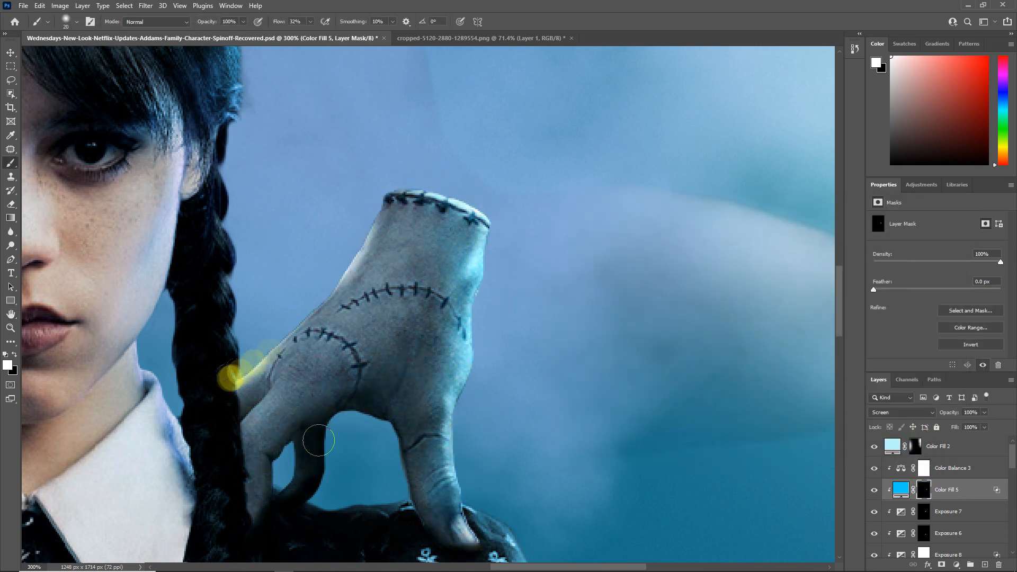
{"action": "left_click_drag", "start_coordinate": [231, 378], "coordinate": [377, 217]}
{"action": "left_click_drag", "start_coordinate": [305, 348], "coordinate": [329, 348]}
{"action": "left_click_drag", "start_coordinate": [371, 239], "coordinate": [223, 376]}
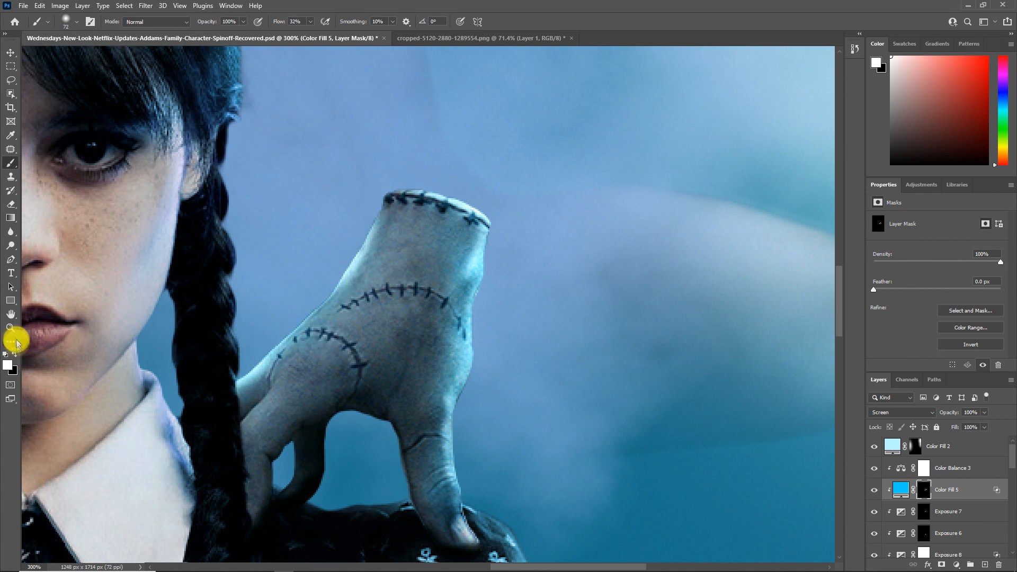
{"action": "key", "text": "ctrl+1"}
Step: Lower the opacity of the stitched hand's highlight adjustment, Exposure 7, to 56%
{"action": "double_click", "coordinate": [901, 489]}
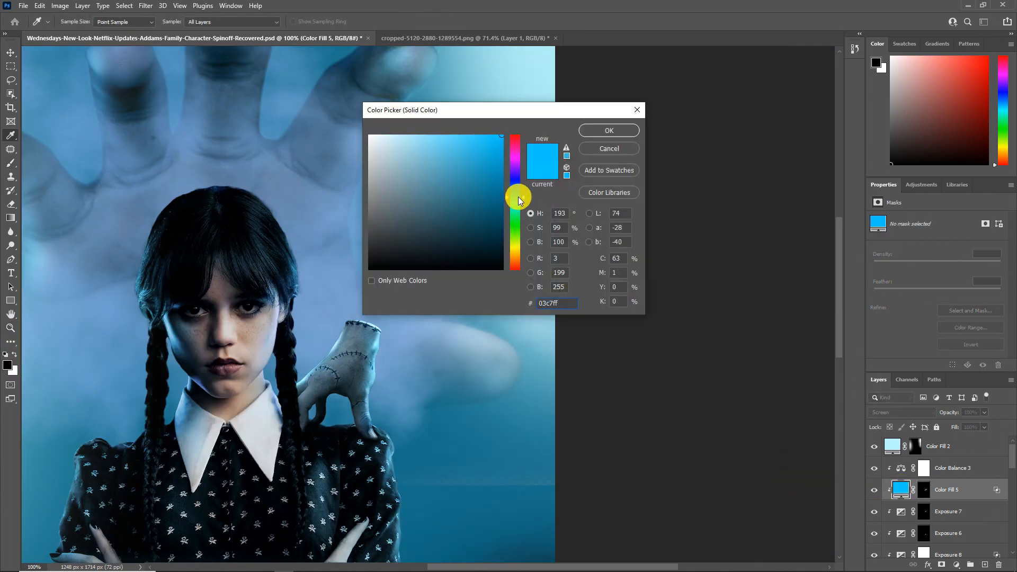
{"action": "left_click", "coordinate": [605, 136]}
{"action": "left_click_drag", "start_coordinate": [949, 412], "coordinate": [928, 413]}
{"action": "left_click", "coordinate": [943, 512]}
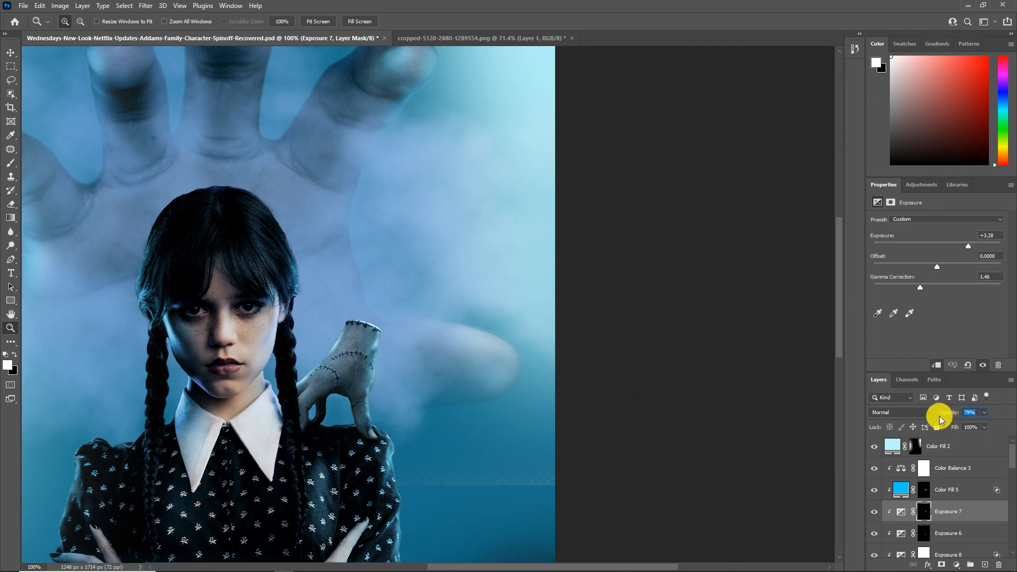
{"action": "left_click", "coordinate": [343, 345]}
{"action": "left_click", "coordinate": [924, 509]}
{"action": "left_click", "coordinate": [12, 164]}
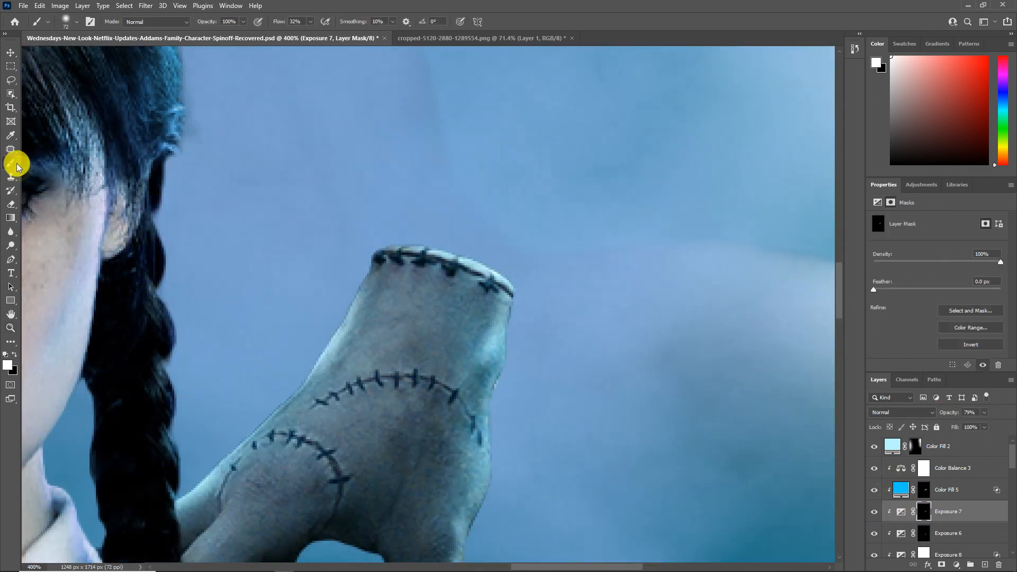
{"action": "key", "text": "x"}
{"action": "left_click_drag", "start_coordinate": [947, 414], "coordinate": [934, 414]}
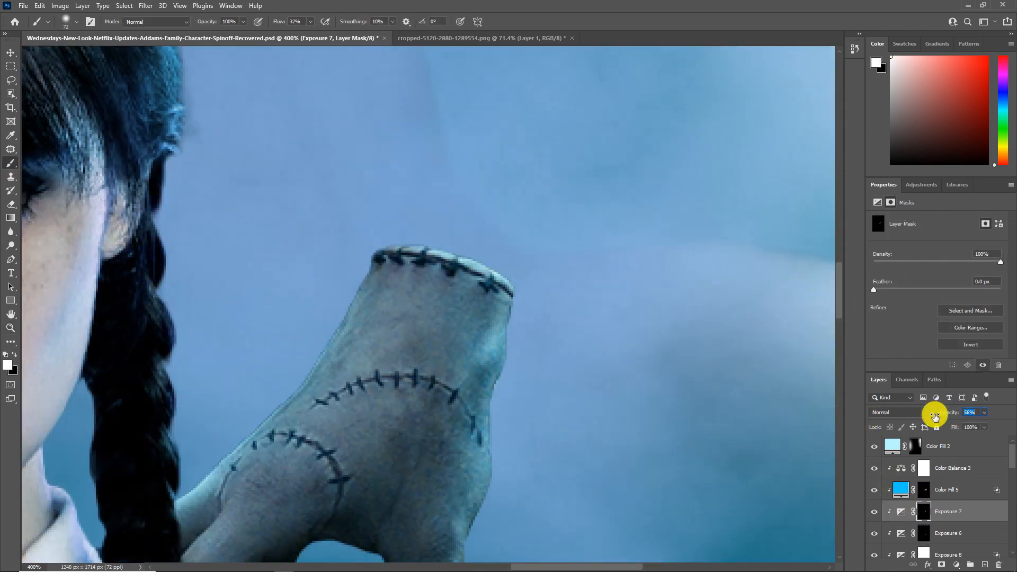
{"action": "left_click", "coordinate": [12, 329]}
{"action": "right_click", "coordinate": [238, 357]}
{"action": "left_click", "coordinate": [246, 363]}
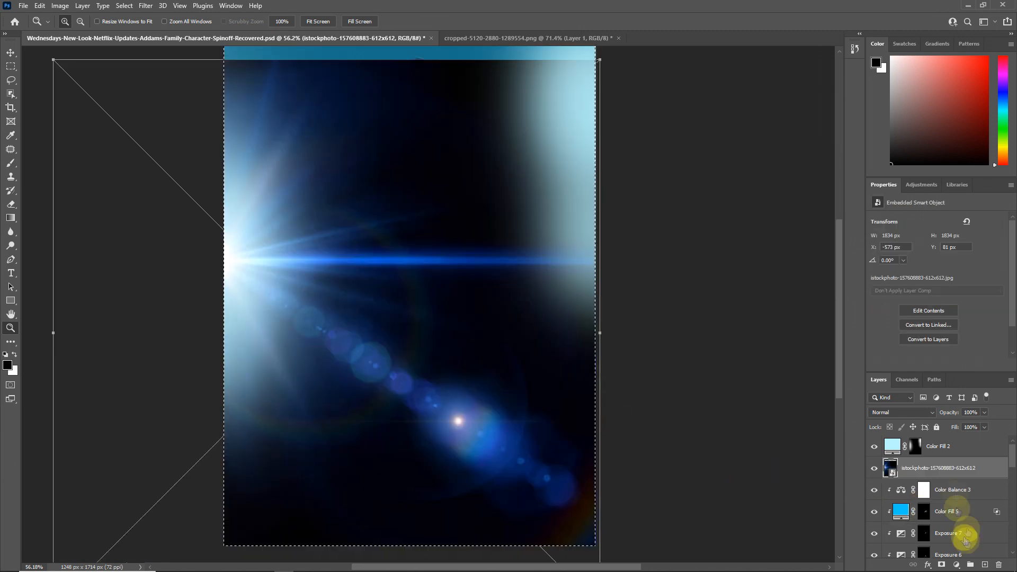
Step: Set the blue lens flare layer's blend mode to Screen, add a layer mask, and invert it to black
{"action": "left_click", "coordinate": [901, 412]}
{"action": "left_click", "coordinate": [879, 392]}
{"action": "left_click", "coordinate": [942, 565]}
{"action": "key", "text": "ctrl+i"}
Step: Paint white on the lens flare mask to reveal the glow at the poster's left edge and the flare trail across the dress and house
{"action": "left_click", "coordinate": [11, 163]}
{"action": "left_click_drag", "start_coordinate": [241, 261], "coordinate": [243, 313]}
{"action": "mouse_move", "coordinate": [404, 488]}
{"action": "left_mouse_down"}
{"action": "mouse_move", "coordinate": [296, 354]}
{"action": "mouse_move", "coordinate": [518, 490]}
{"action": "mouse_move", "coordinate": [618, 484]}
{"action": "left_mouse_up"}
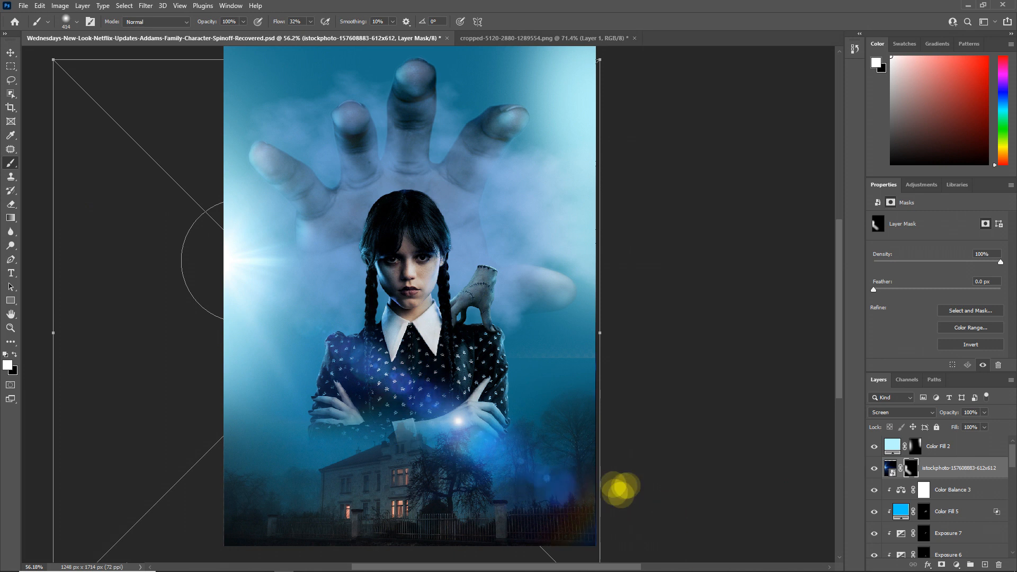
{"action": "mouse_move", "coordinate": [265, 239]}
{"action": "left_mouse_down"}
{"action": "mouse_move", "coordinate": [243, 488]}
{"action": "mouse_move", "coordinate": [283, 500]}
{"action": "left_mouse_up"}
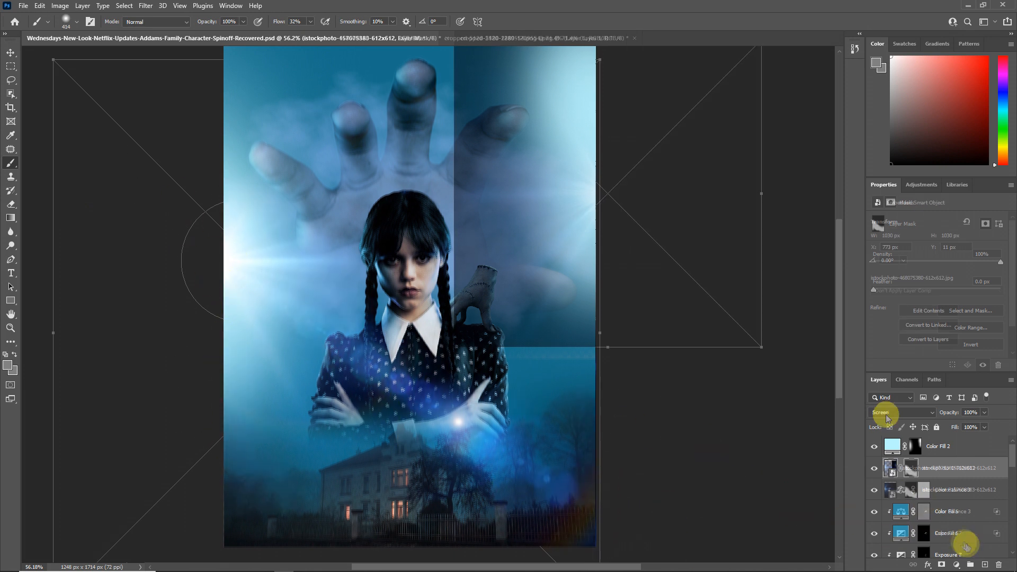
Step: Set the second lens flare layer to Screen and place its glow at the poster's right edge
{"action": "left_click", "coordinate": [884, 413]}
{"action": "left_click", "coordinate": [880, 393]}
{"action": "left_click", "coordinate": [714, 309]}
{"action": "left_click", "coordinate": [497, 221]}
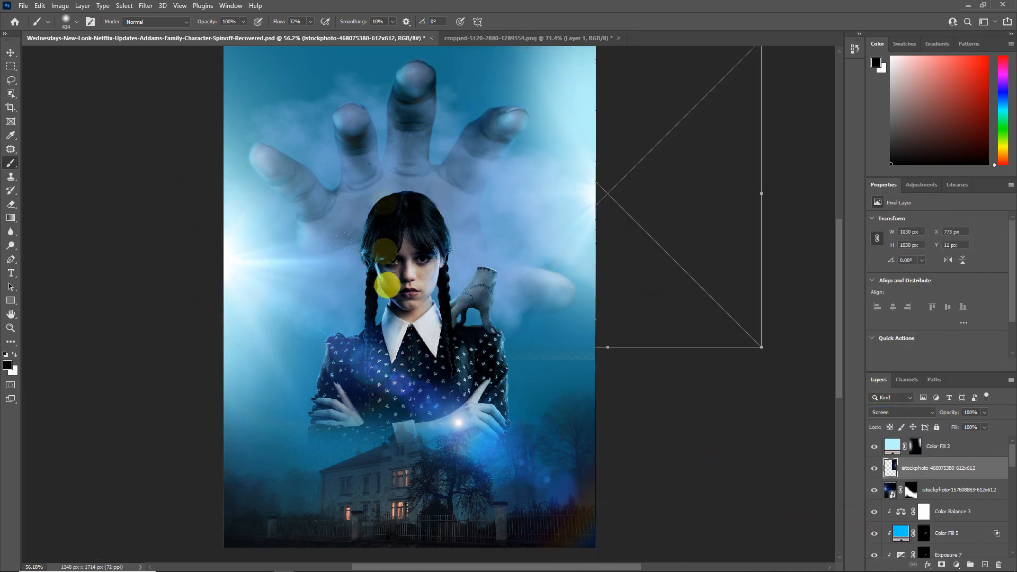
Step: Add an Exposure adjustment clipped to the girl above Hue/Saturation 4 with exposure +2.72 and gamma 1.57, and invert its mask
{"action": "scroll", "coordinate": [987, 509], "scroll_direction": "down", "scroll_amount": 10}
{"action": "left_click", "coordinate": [973, 494]}
{"action": "scroll", "coordinate": [960, 489], "scroll_direction": "up", "scroll_amount": 5}
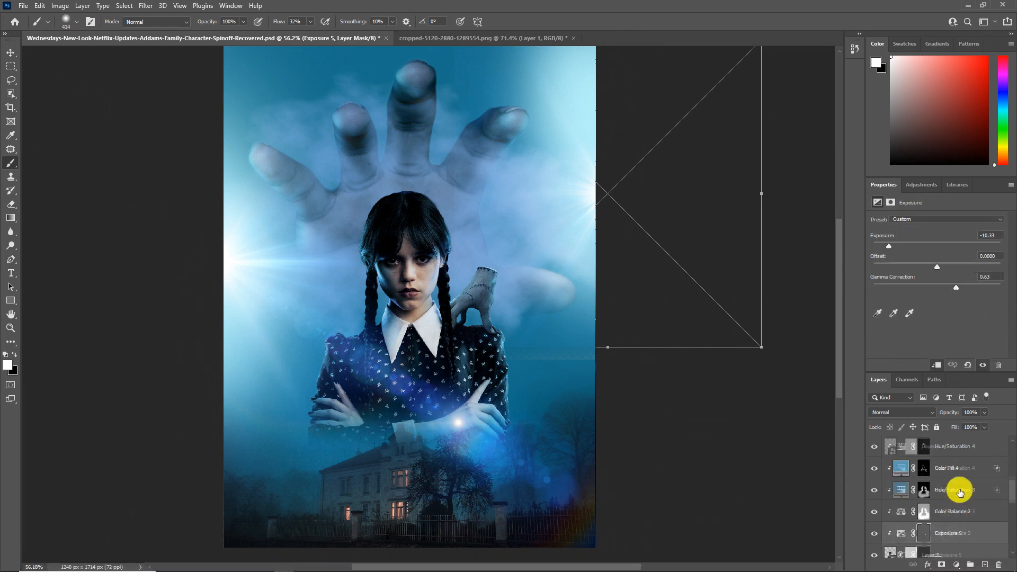
{"action": "left_click", "coordinate": [957, 511]}
{"action": "left_click", "coordinate": [957, 566]}
{"action": "left_click", "coordinate": [946, 437]}
{"action": "left_click_drag", "start_coordinate": [937, 246], "coordinate": [949, 246]}
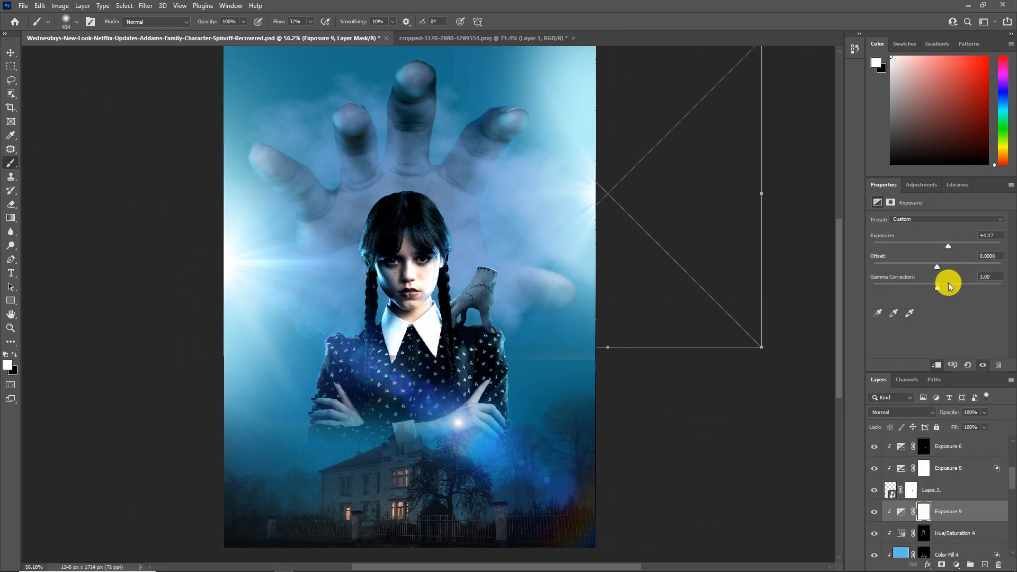
{"action": "left_click_drag", "start_coordinate": [938, 287], "coordinate": [918, 286]}
{"action": "left_click_drag", "start_coordinate": [950, 246], "coordinate": [964, 246]}
{"action": "key", "text": "ctrl+i"}
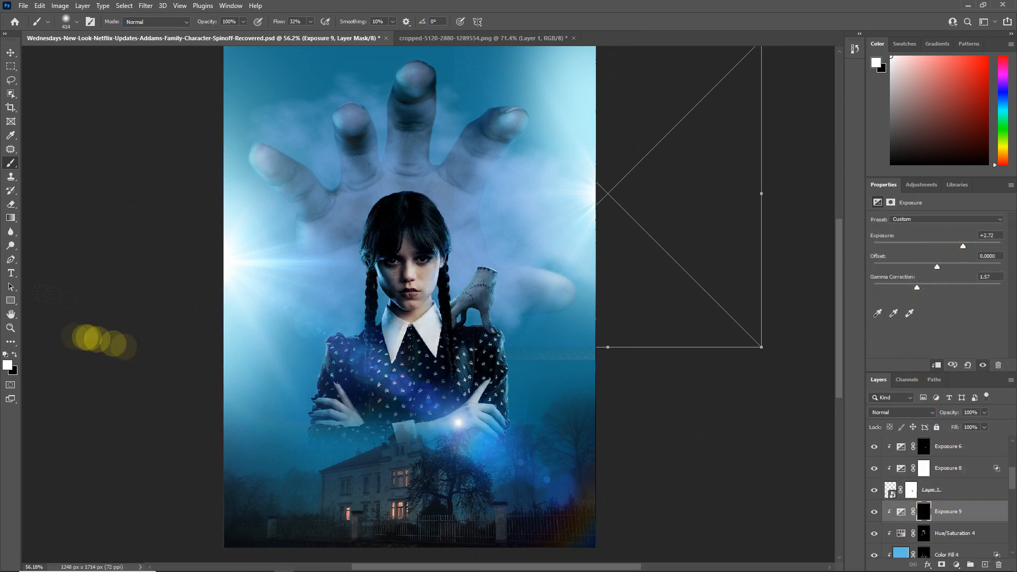
Step: Paint white on the Exposure 9 mask at 14% flow to highlight the dress sleeve facing the left flare
{"action": "left_click", "coordinate": [10, 328]}
{"action": "left_click", "coordinate": [343, 357]}
{"action": "left_click", "coordinate": [343, 357]}
{"action": "left_click", "coordinate": [343, 357]}
{"action": "left_click", "coordinate": [11, 163]}
{"action": "mouse_move", "coordinate": [364, 348]}
{"action": "left_mouse_down"}
{"action": "mouse_move", "coordinate": [280, 347]}
{"action": "mouse_move", "coordinate": [290, 350]}
{"action": "left_mouse_up"}
{"action": "left_click_drag", "start_coordinate": [276, 25], "coordinate": [277, 26]}
{"action": "left_click_drag", "start_coordinate": [286, 318], "coordinate": [313, 394]}
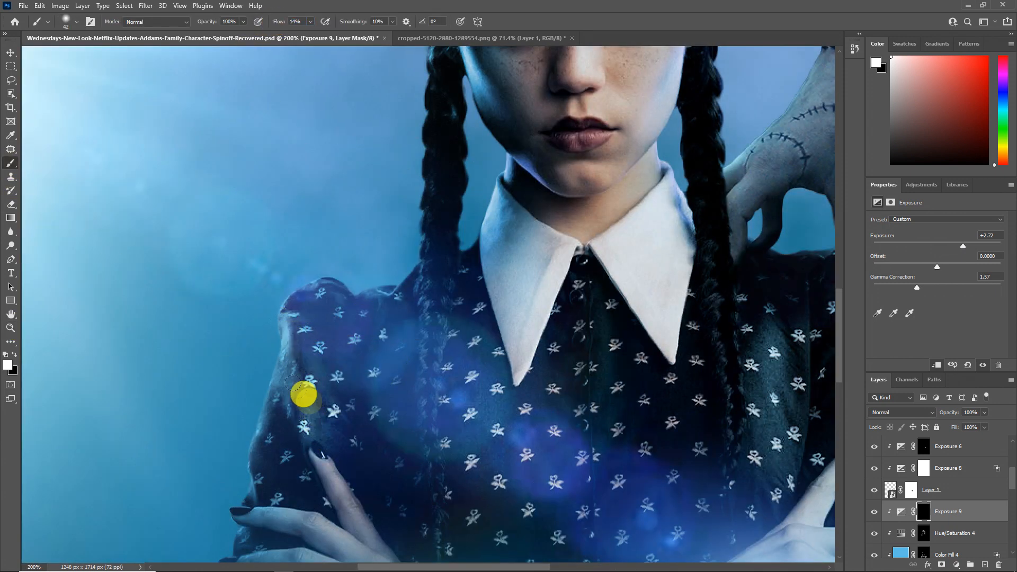
{"action": "left_click_drag", "start_coordinate": [268, 551], "coordinate": [321, 387]}
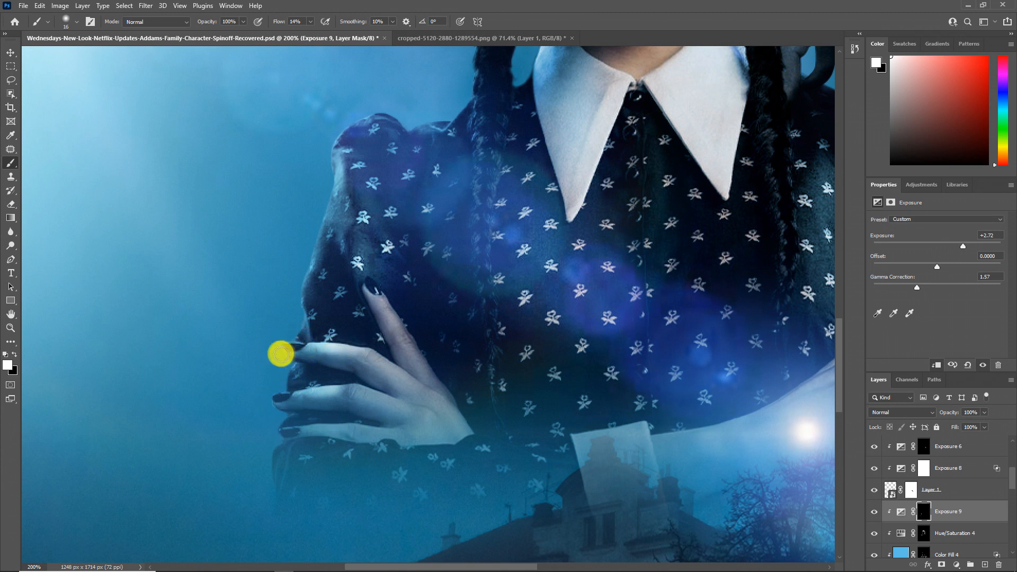
Step: Paint highlights on the girl's left-side shoulder, braid and nearby edges, undoing the unwanted strokes
{"action": "left_click_drag", "start_coordinate": [371, 116], "coordinate": [433, 164]}
{"action": "left_click_drag", "start_coordinate": [463, 126], "coordinate": [449, 211]}
{"action": "left_click_drag", "start_coordinate": [459, 66], "coordinate": [470, 197]}
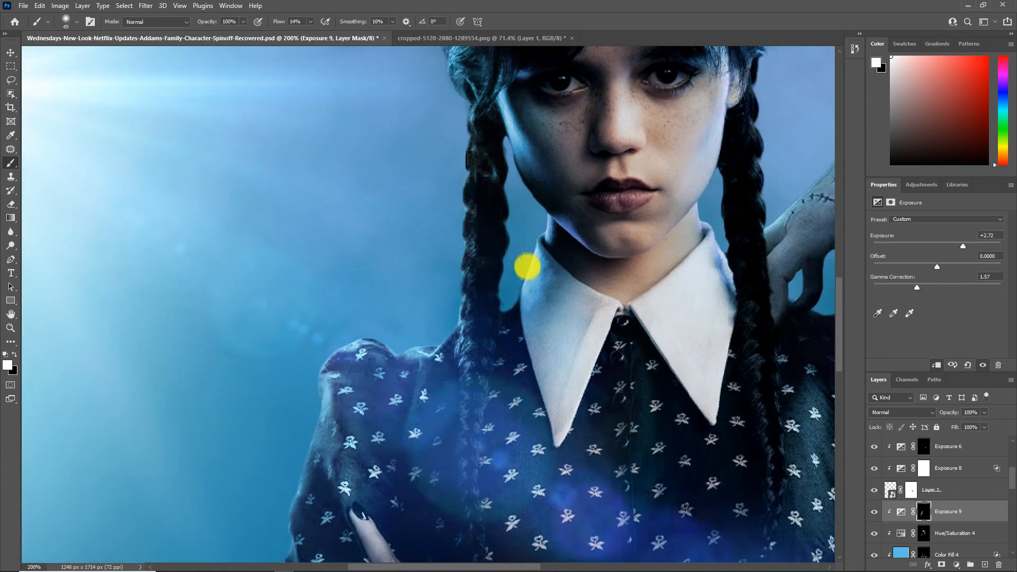
{"action": "left_click_drag", "start_coordinate": [445, 418], "coordinate": [392, 257]}
{"action": "mouse_move", "coordinate": [224, 493]}
{"action": "left_mouse_down"}
{"action": "mouse_move", "coordinate": [226, 347]}
{"action": "mouse_move", "coordinate": [365, 347]}
{"action": "left_mouse_up"}
{"action": "left_click_drag", "start_coordinate": [249, 302], "coordinate": [248, 190]}
{"action": "key", "text": "ctrl+z"}
{"action": "key", "text": "ctrl+z"}
{"action": "mouse_move", "coordinate": [392, 208]}
{"action": "left_mouse_down"}
{"action": "mouse_move", "coordinate": [168, 443]}
{"action": "mouse_move", "coordinate": [136, 459]}
{"action": "left_mouse_up"}
Step: Paint highlights on the shoulder and sleeve beneath the stitched hand, and compare the girl with and without Exposure 9
{"action": "mouse_move", "coordinate": [655, 289]}
{"action": "left_mouse_down"}
{"action": "mouse_move", "coordinate": [667, 369]}
{"action": "mouse_move", "coordinate": [651, 416]}
{"action": "left_mouse_up"}
{"action": "left_click_drag", "start_coordinate": [537, 245], "coordinate": [570, 246]}
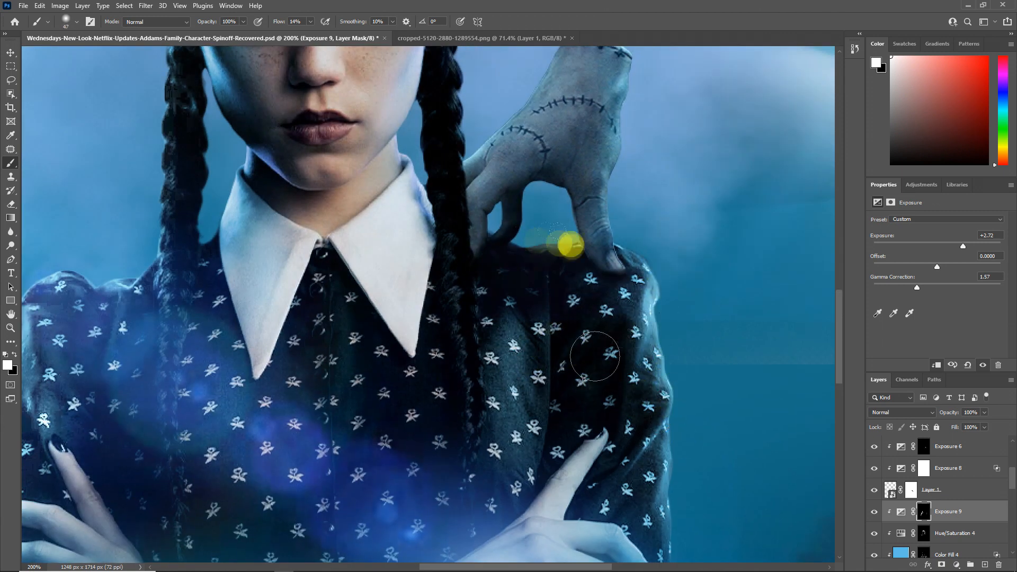
{"action": "left_click_drag", "start_coordinate": [517, 329], "coordinate": [530, 380]}
{"action": "left_click_drag", "start_coordinate": [656, 442], "coordinate": [640, 500]}
{"action": "left_click_drag", "start_coordinate": [638, 413], "coordinate": [619, 390]}
{"action": "left_click_drag", "start_coordinate": [610, 308], "coordinate": [580, 383]}
{"action": "mouse_move", "coordinate": [637, 554]}
{"action": "left_mouse_down"}
{"action": "mouse_move", "coordinate": [609, 510]}
{"action": "mouse_move", "coordinate": [598, 424]}
{"action": "left_mouse_up"}
{"action": "left_click", "coordinate": [13, 330]}
{"action": "right_click", "coordinate": [370, 361]}
{"action": "left_click", "coordinate": [391, 368]}
{"action": "left_click", "coordinate": [873, 512]}
{"action": "left_click", "coordinate": [873, 512]}
{"action": "left_click", "coordinate": [873, 511]}
{"action": "left_click", "coordinate": [874, 510]}
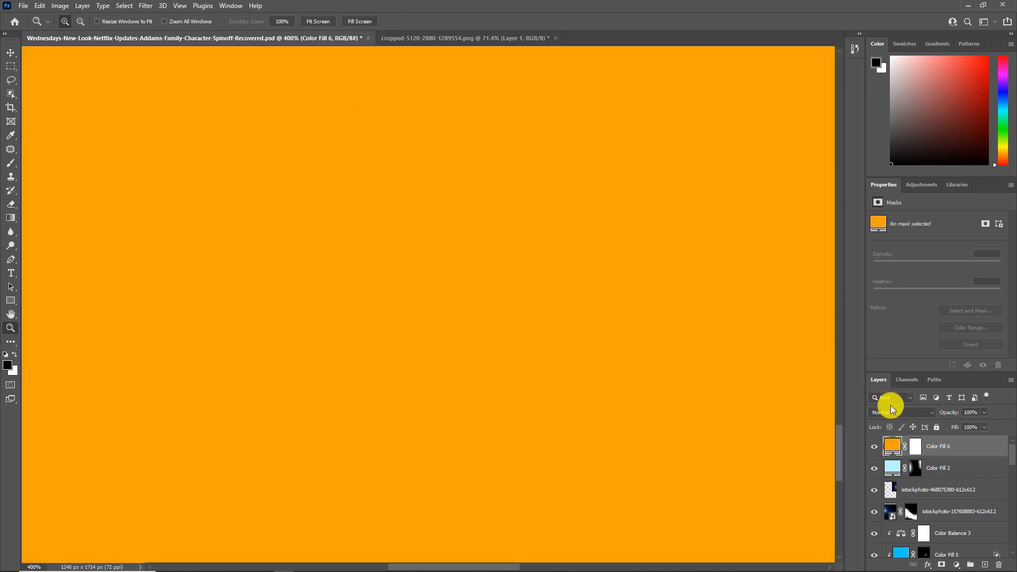
Step: Set the orange Color Fill 6 layer to Linear Dodge (Add) and invert its mask to black for painting the window glow
{"action": "left_click", "coordinate": [901, 412]}
{"action": "left_click", "coordinate": [890, 408]}
{"action": "scroll", "coordinate": [904, 416], "scroll_direction": "down", "scroll_amount": 1}
{"action": "left_click", "coordinate": [913, 444]}
{"action": "key", "text": "ctrl+i"}
{"action": "left_click", "coordinate": [11, 163]}
{"action": "scroll", "coordinate": [334, 297], "scroll_direction": "down", "scroll_amount": 3}
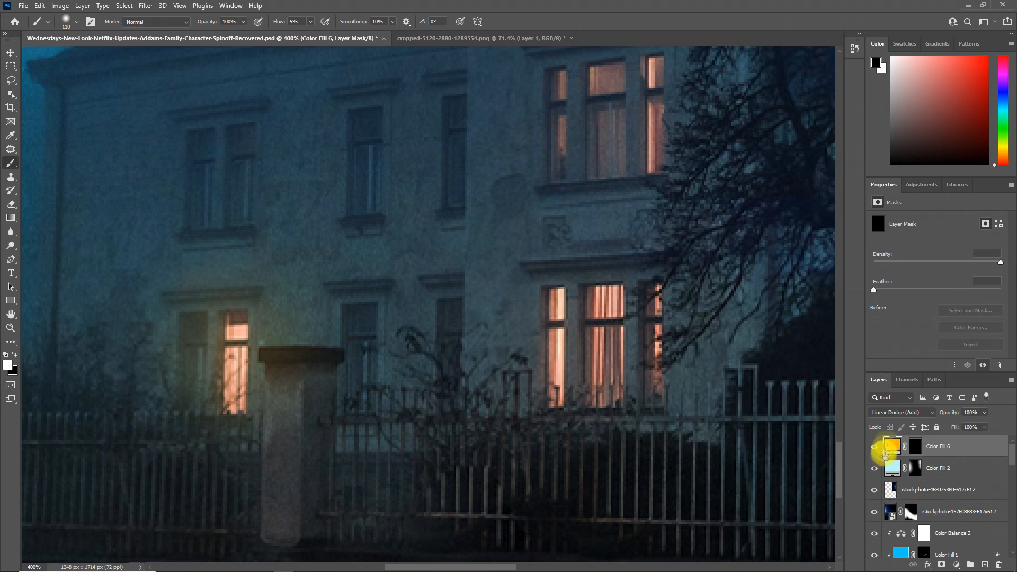
Step: Change the color of Color Fill 6 to a deeper orange and make its mask ready for painting in white
{"action": "double_click", "coordinate": [893, 446]}
{"action": "left_click", "coordinate": [515, 259]}
{"action": "left_click", "coordinate": [597, 134]}
{"action": "left_click", "coordinate": [915, 446]}
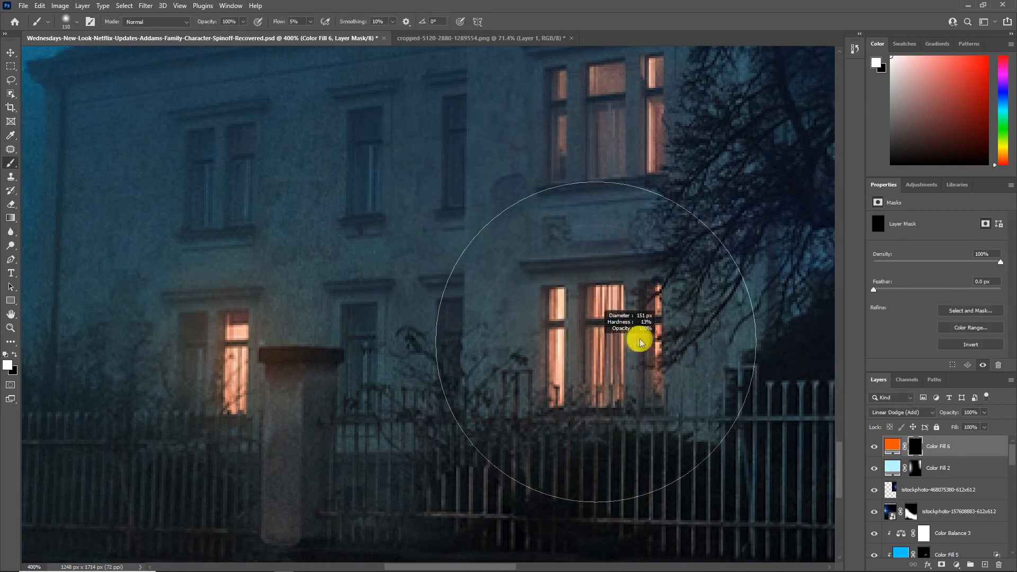
{"action": "key", "text": "x"}
Step: Paint orange glow on the Color Fill 6 mask over the house's lit lower and upper window panes
{"action": "mouse_move", "coordinate": [260, 364]}
{"action": "left_mouse_down"}
{"action": "mouse_move", "coordinate": [273, 364]}
{"action": "mouse_move", "coordinate": [236, 406]}
{"action": "left_mouse_up"}
{"action": "left_click_drag", "start_coordinate": [382, 418], "coordinate": [278, 473]}
{"action": "left_click_drag", "start_coordinate": [467, 399], "coordinate": [450, 398]}
{"action": "left_click_drag", "start_coordinate": [453, 391], "coordinate": [456, 417]}
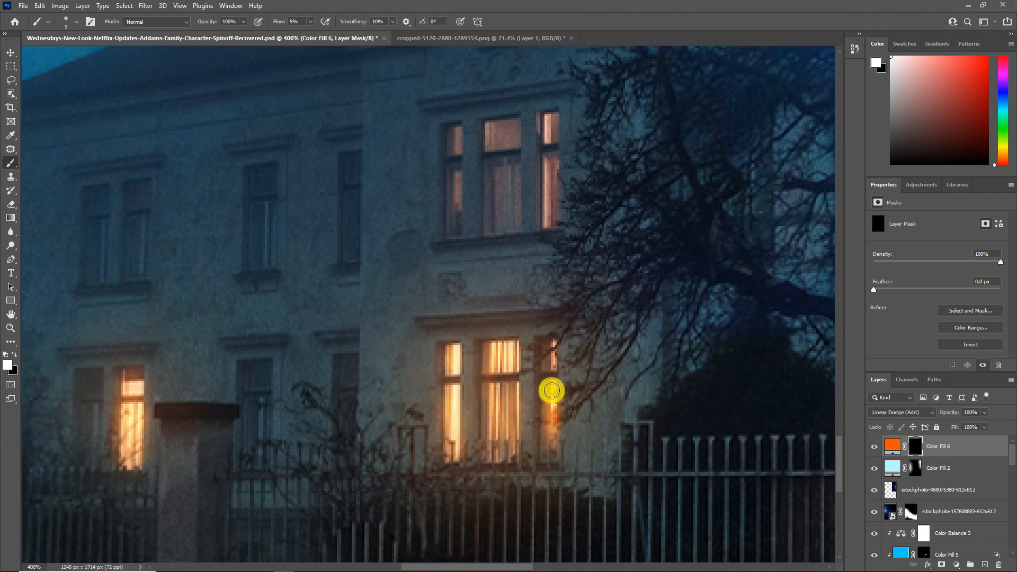
{"action": "scroll", "coordinate": [459, 287], "scroll_direction": "up", "scroll_amount": 3}
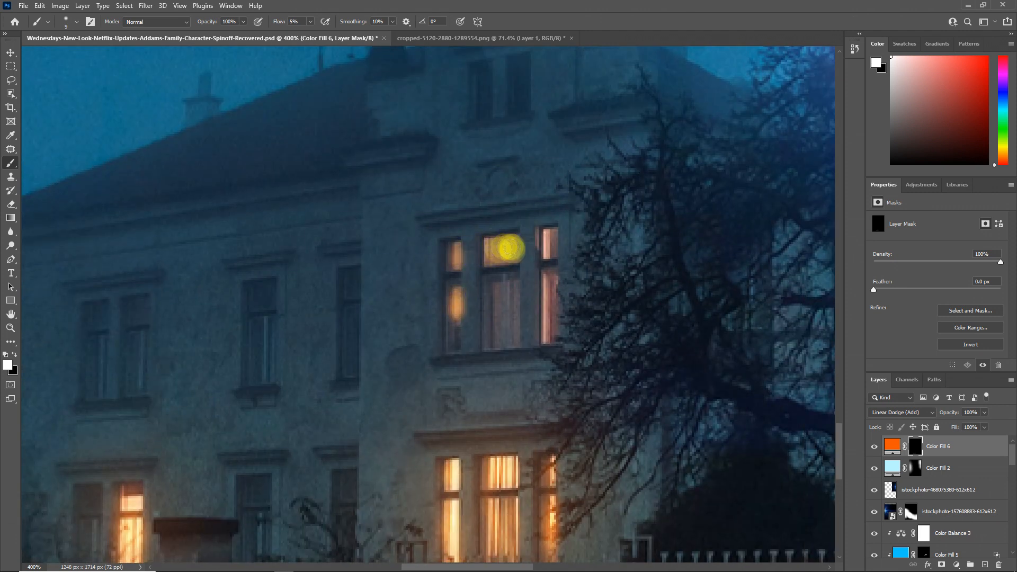
{"action": "mouse_move", "coordinate": [553, 281]}
{"action": "left_mouse_down"}
{"action": "mouse_move", "coordinate": [545, 318]}
{"action": "mouse_move", "coordinate": [569, 324]}
{"action": "mouse_move", "coordinate": [487, 287]}
{"action": "mouse_move", "coordinate": [501, 198]}
{"action": "left_mouse_up"}
{"action": "left_click", "coordinate": [499, 277]}
Step: Paint a softer orange halo around the lower-floor windows on the right and the single lit window on the left
{"action": "left_click_drag", "start_coordinate": [497, 428], "coordinate": [562, 427]}
{"action": "left_click", "coordinate": [522, 421]}
{"action": "left_click", "coordinate": [163, 427]}
{"action": "left_click_drag", "start_coordinate": [222, 444], "coordinate": [161, 442]}
{"action": "left_click", "coordinate": [219, 435]}
{"action": "left_click_drag", "start_coordinate": [329, 394], "coordinate": [718, 330]}
{"action": "left_click", "coordinate": [10, 328]}
{"action": "right_click", "coordinate": [328, 359]}
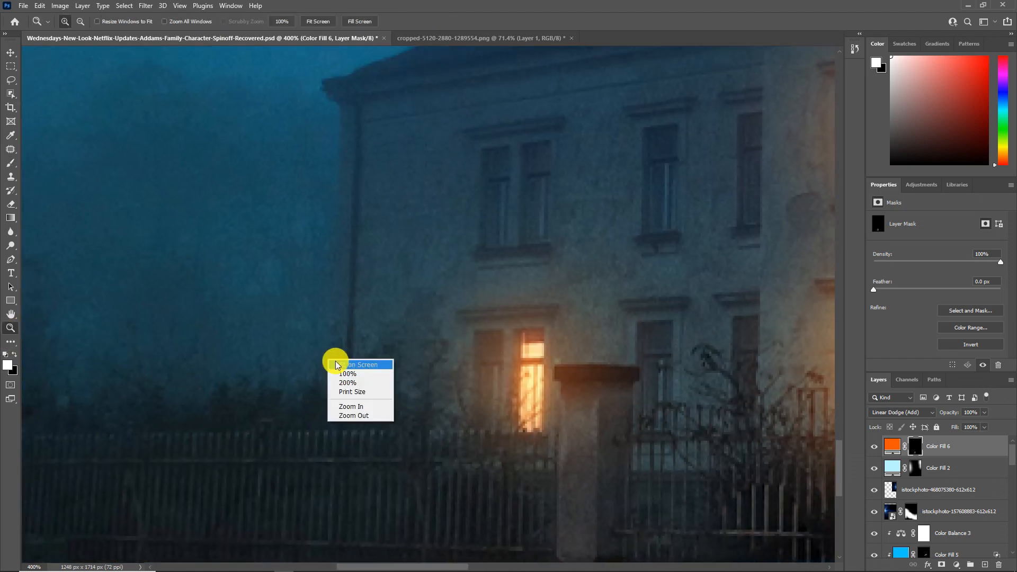
{"action": "left_click", "coordinate": [337, 365]}
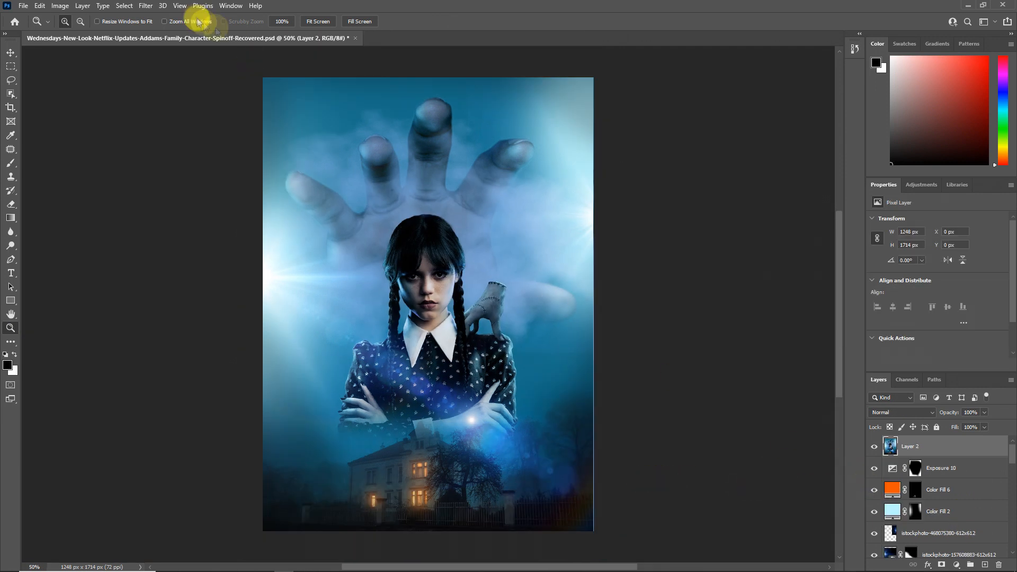
Step: Open the Camera Raw Filter on merged Layer 2, set Temperature to -16, and adjust Exposure, Blacks and Clarity
{"action": "left_click", "coordinate": [146, 5]}
{"action": "left_click", "coordinate": [175, 85]}
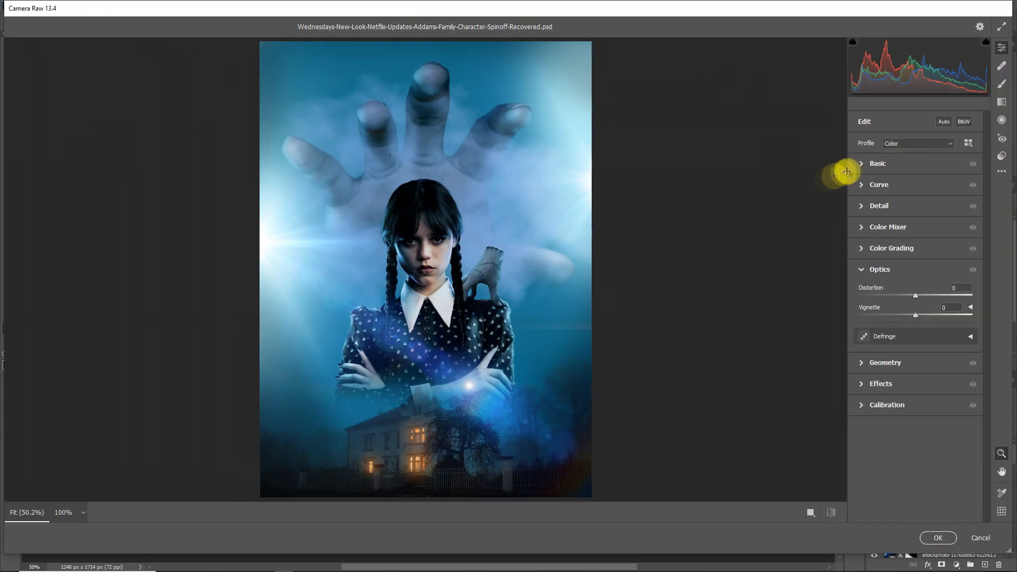
{"action": "left_click", "coordinate": [864, 164]}
{"action": "left_click_drag", "start_coordinate": [915, 206], "coordinate": [911, 206]}
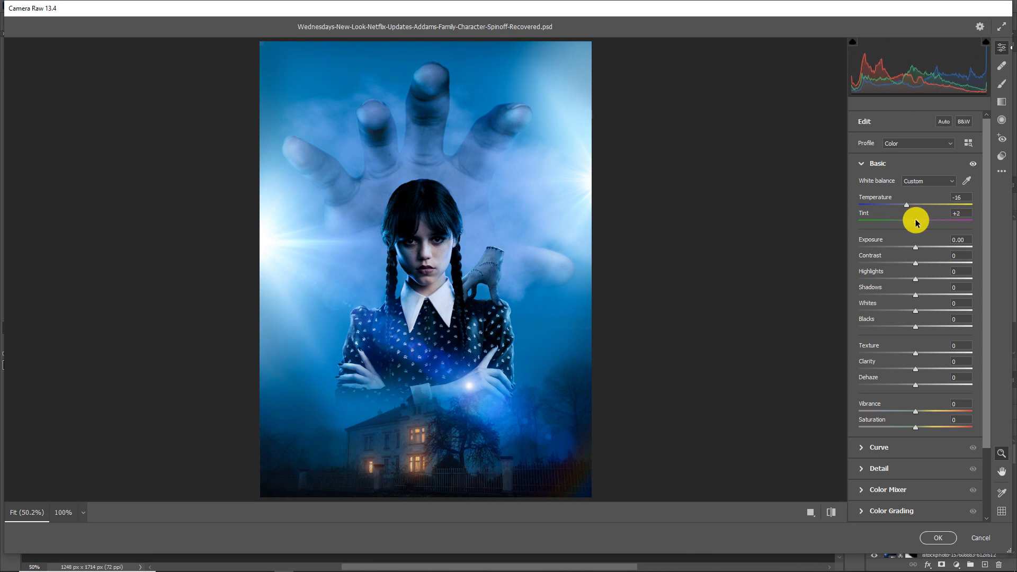
{"action": "left_click_drag", "start_coordinate": [918, 248], "coordinate": [907, 329]}
{"action": "left_click_drag", "start_coordinate": [933, 369], "coordinate": [937, 368]}
Step: In the Color Mixer, set hue to Oranges -7, Blues +25 and Purples -22, and set Blues luminance to +13
{"action": "left_click", "coordinate": [877, 488]}
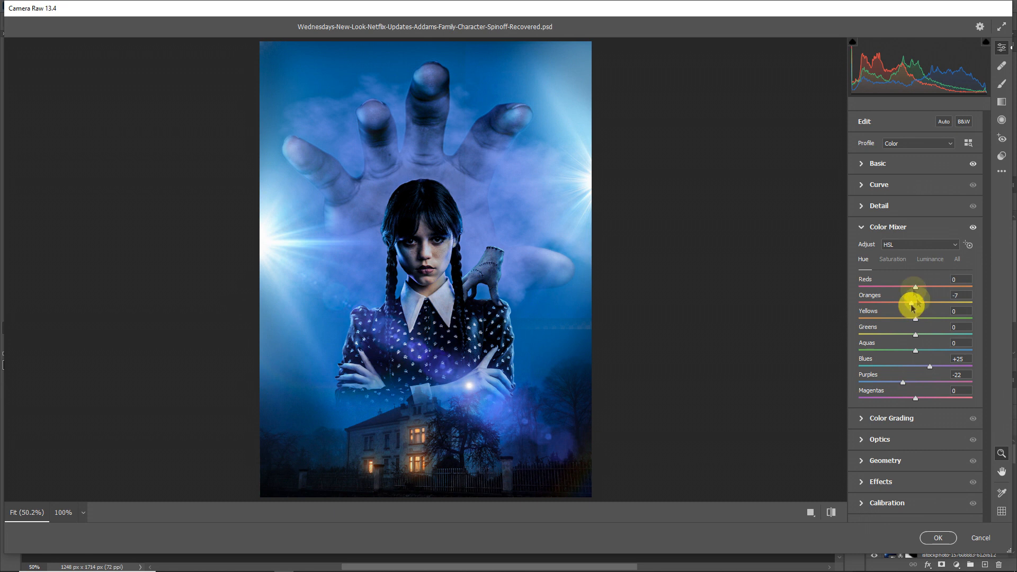
{"action": "left_click", "coordinate": [925, 262]}
{"action": "left_click_drag", "start_coordinate": [916, 366], "coordinate": [924, 368]}
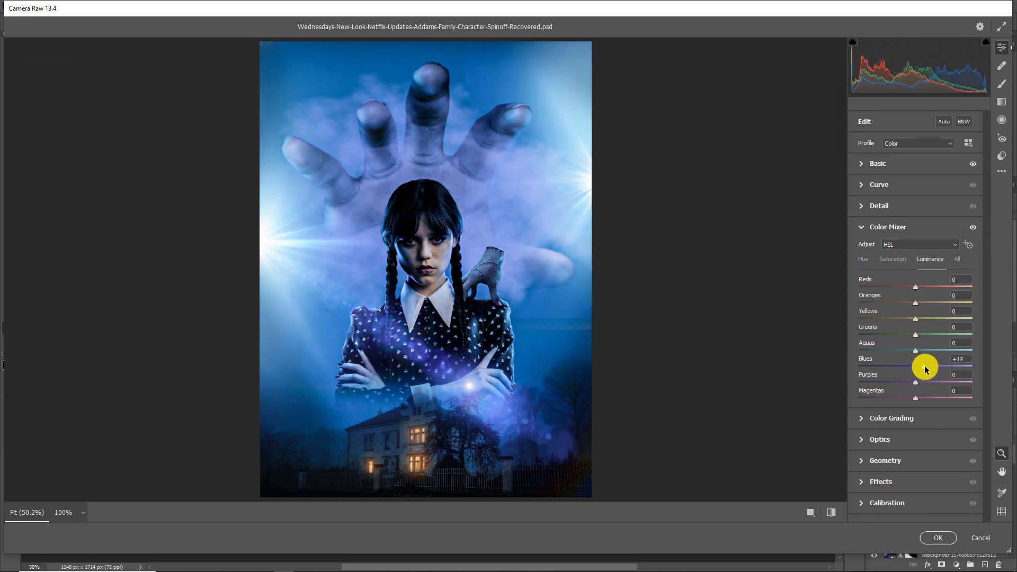
Step: Color-grade the shadows with hue 45 and saturation 22
{"action": "left_click", "coordinate": [865, 423]}
{"action": "mouse_move", "coordinate": [917, 326]}
{"action": "left_mouse_down"}
{"action": "mouse_move", "coordinate": [916, 336]}
{"action": "mouse_move", "coordinate": [917, 322]}
{"action": "left_mouse_up"}
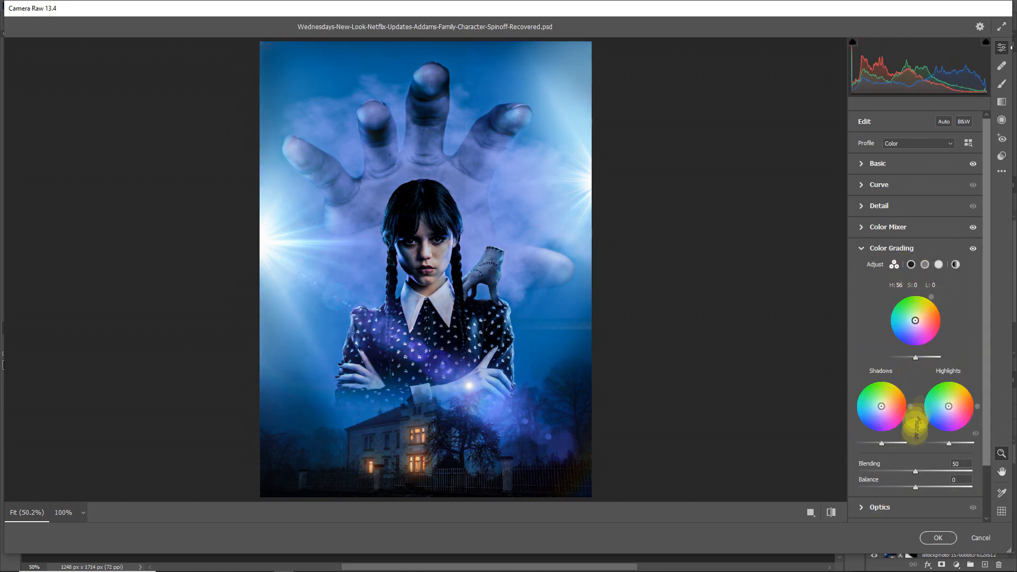
{"action": "left_click", "coordinate": [938, 538]}
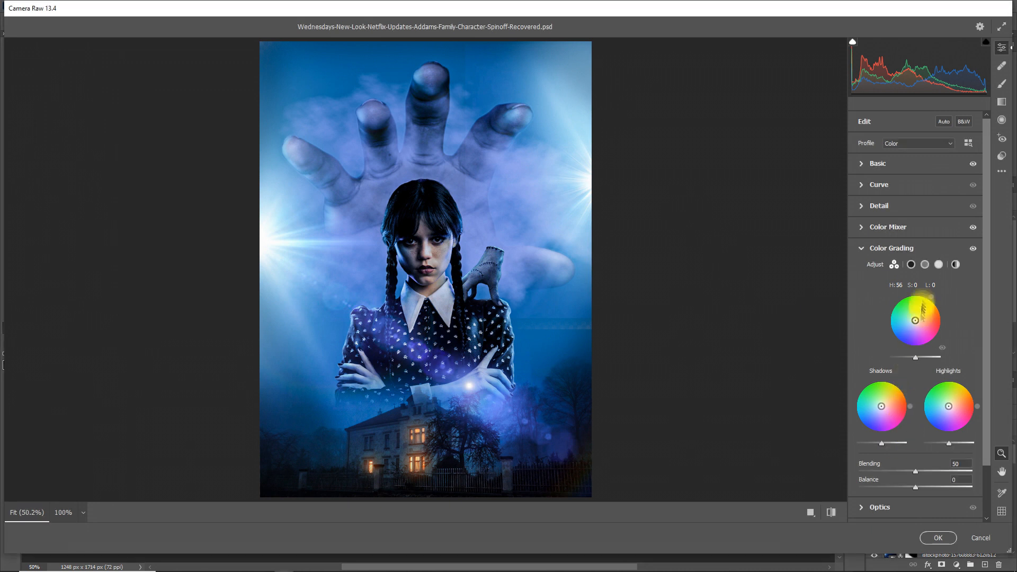
{"action": "left_click", "coordinate": [911, 264]}
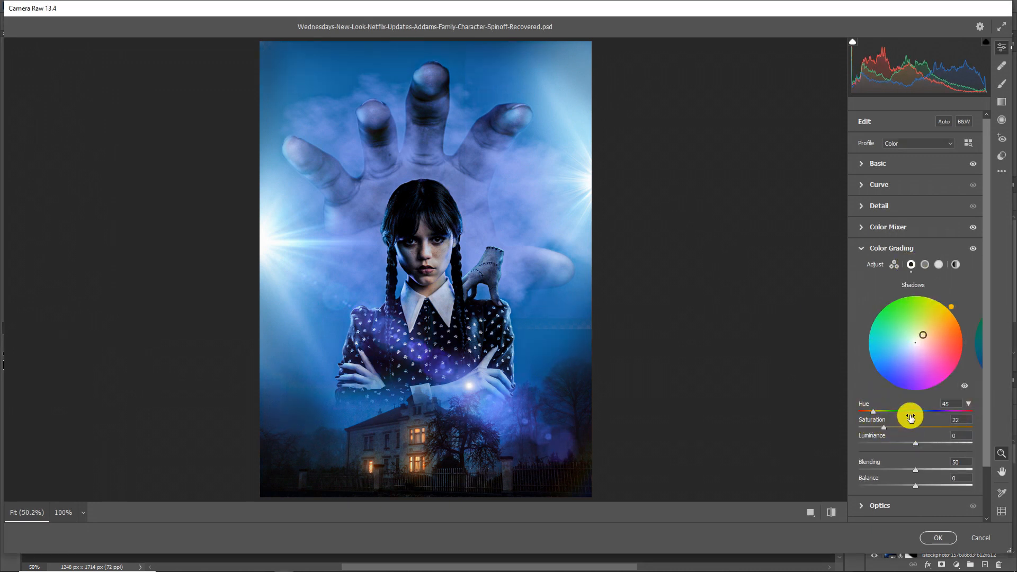
Step: Color-grade the midtones toward blue and the highlights with hue 47 and saturation 12
{"action": "left_click", "coordinate": [968, 364]}
{"action": "left_click", "coordinate": [874, 411]}
{"action": "left_click_drag", "start_coordinate": [939, 412], "coordinate": [946, 414]}
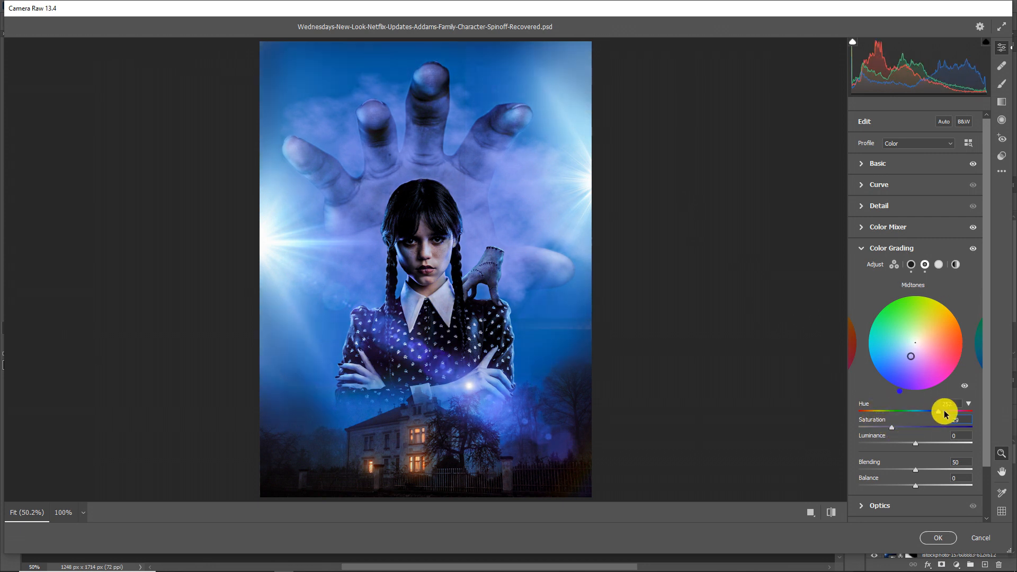
{"action": "left_click", "coordinate": [966, 356]}
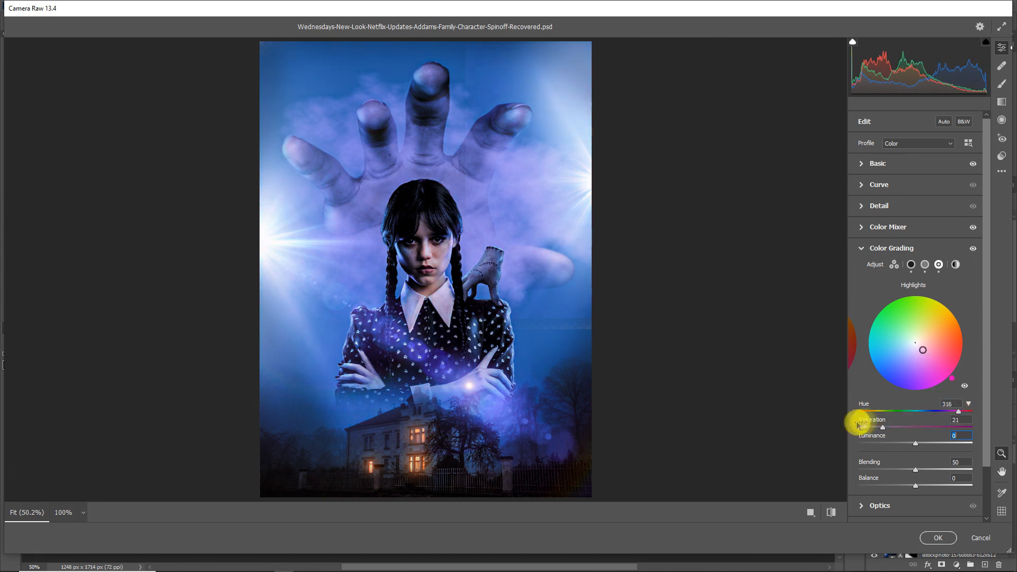
Step: Darken the image edges with an Optics vignette of -65
{"action": "scroll", "coordinate": [894, 449], "scroll_direction": "down", "scroll_amount": 2}
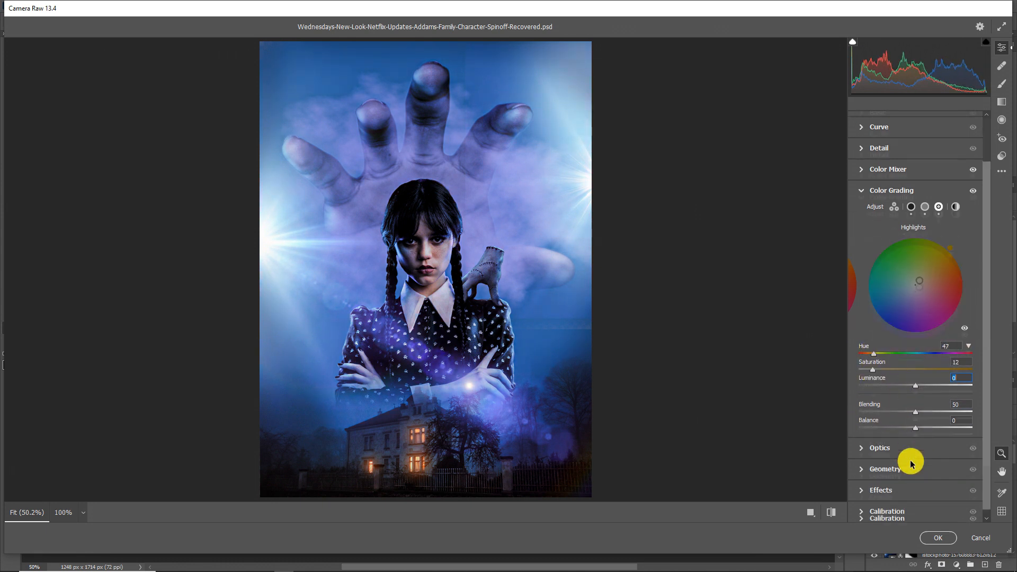
{"action": "left_click", "coordinate": [907, 459]}
{"action": "left_click_drag", "start_coordinate": [910, 318], "coordinate": [876, 318]}
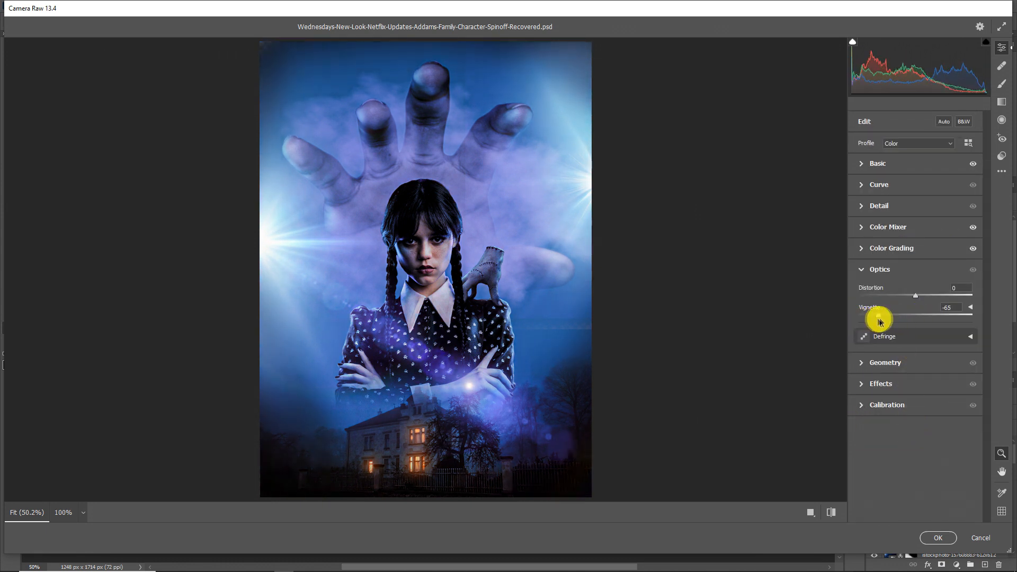
Step: Calibrate with shadow tint -18, red primary hue +41, green primary hue +18 and blue primary hue +28, and apply the Camera Raw filter
{"action": "left_click", "coordinate": [872, 404]}
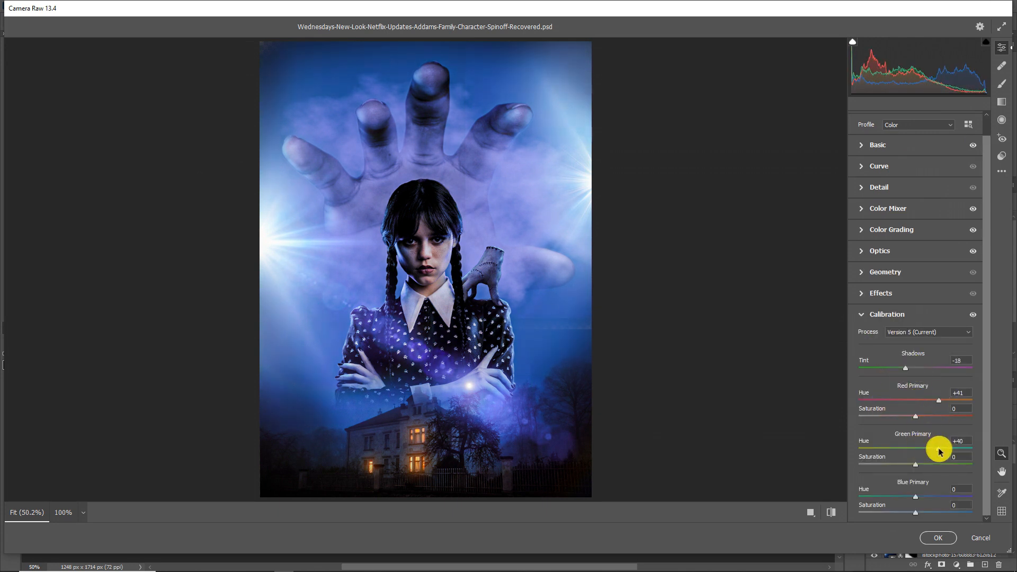
{"action": "left_click_drag", "start_coordinate": [915, 496], "coordinate": [942, 499]}
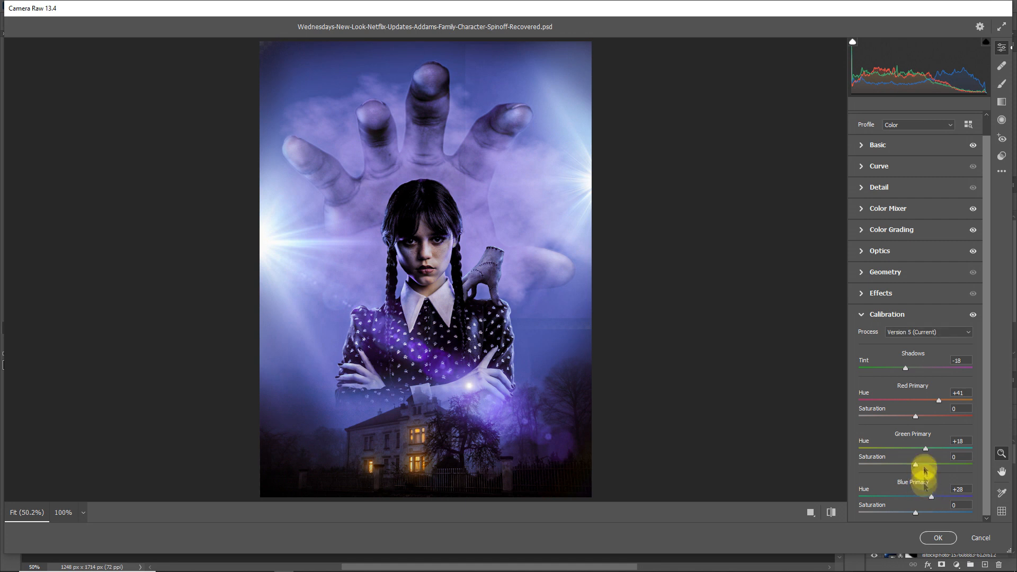
{"action": "left_click", "coordinate": [938, 537]}
Step: Add a Color Lookup adjustment above Layer 2 using the Soft_Warming.look 3DLUT, and compare the poster with and without it
{"action": "left_click", "coordinate": [957, 565]}
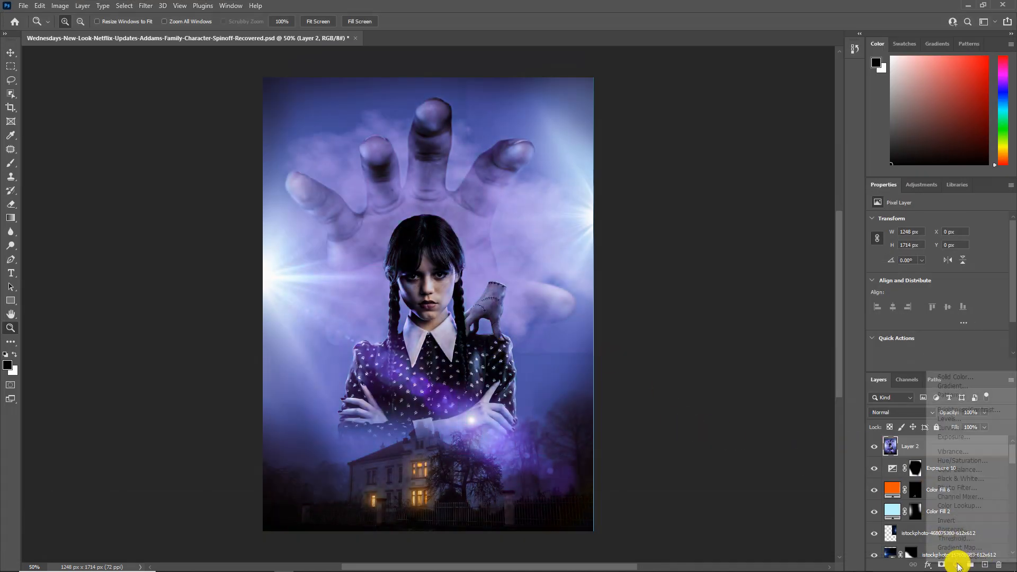
{"action": "left_click", "coordinate": [949, 506]}
{"action": "left_click", "coordinate": [918, 225]}
{"action": "left_click", "coordinate": [920, 228]}
{"action": "scroll", "coordinate": [926, 221], "scroll_direction": "down", "scroll_amount": 6}
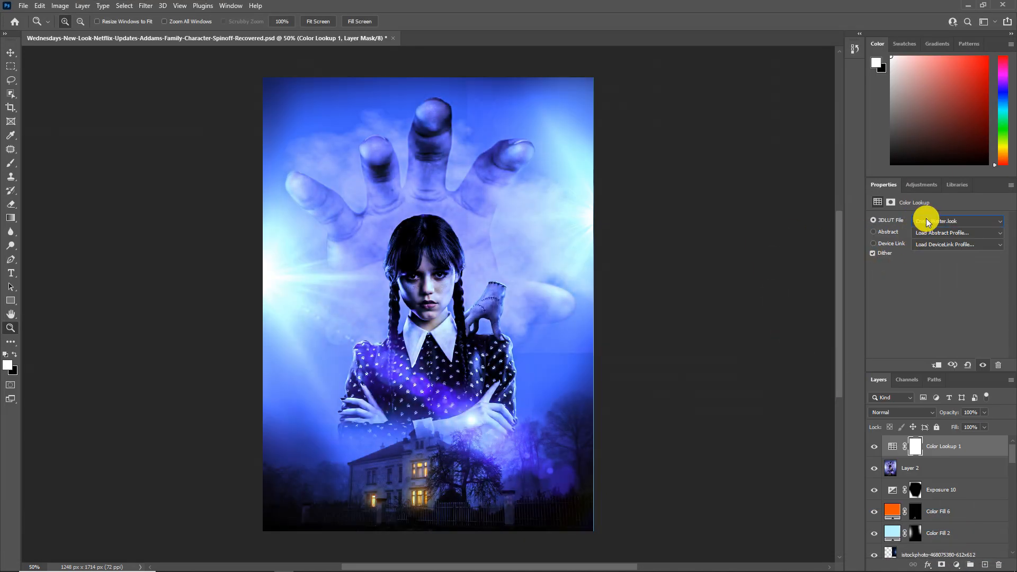
{"action": "scroll", "coordinate": [927, 222], "scroll_direction": "down", "scroll_amount": 1}
{"action": "scroll", "coordinate": [927, 221], "scroll_direction": "down", "scroll_amount": 6}
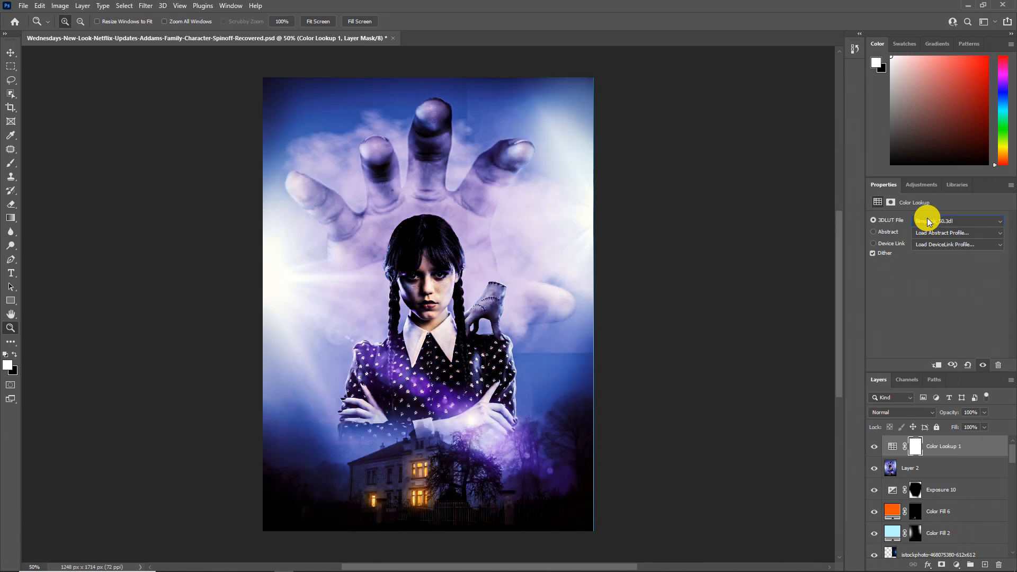
{"action": "scroll", "coordinate": [928, 222], "scroll_direction": "down", "scroll_amount": 4}
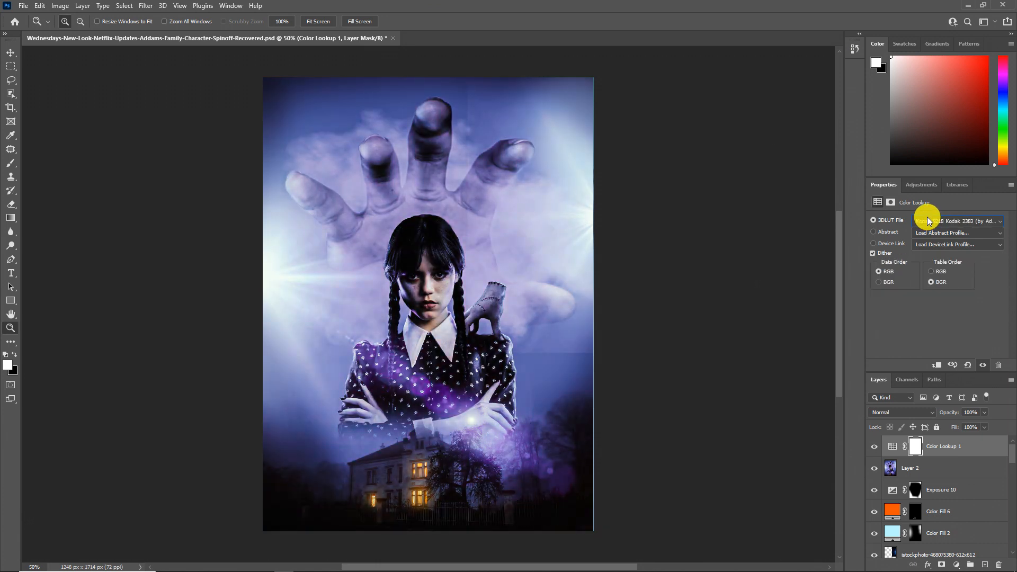
{"action": "left_click", "coordinate": [875, 448]}
{"action": "left_click", "coordinate": [875, 448]}
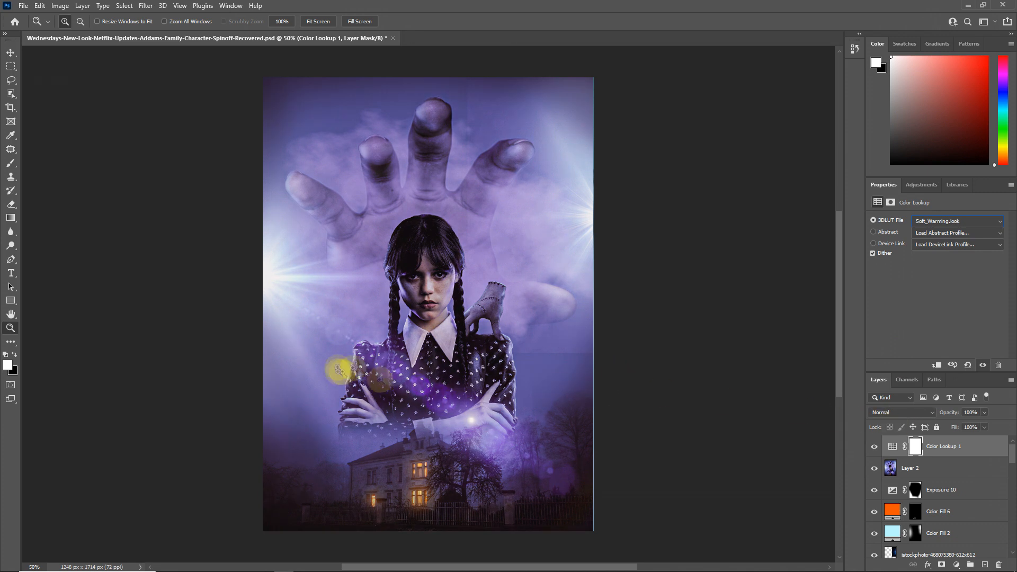
Step: Add a text layer reading "wednesday" above the house and color the text white
{"action": "key", "text": "d"}
{"action": "key", "text": "t"}
{"action": "left_click", "coordinate": [384, 442]}
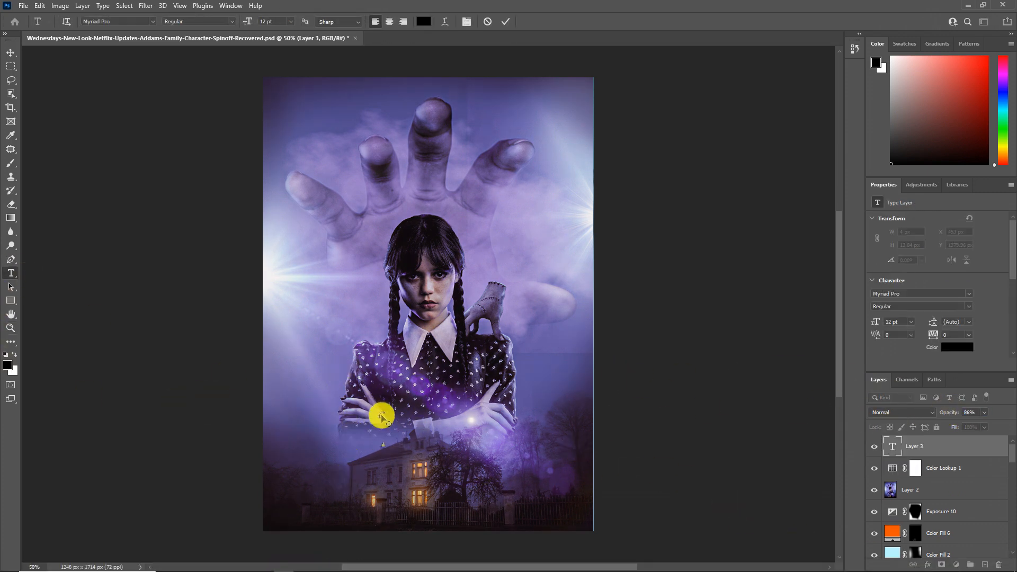
{"action": "left_click", "coordinate": [427, 26]}
{"action": "left_click_drag", "start_coordinate": [432, 153], "coordinate": [369, 134]}
{"action": "left_click", "coordinate": [608, 130]}
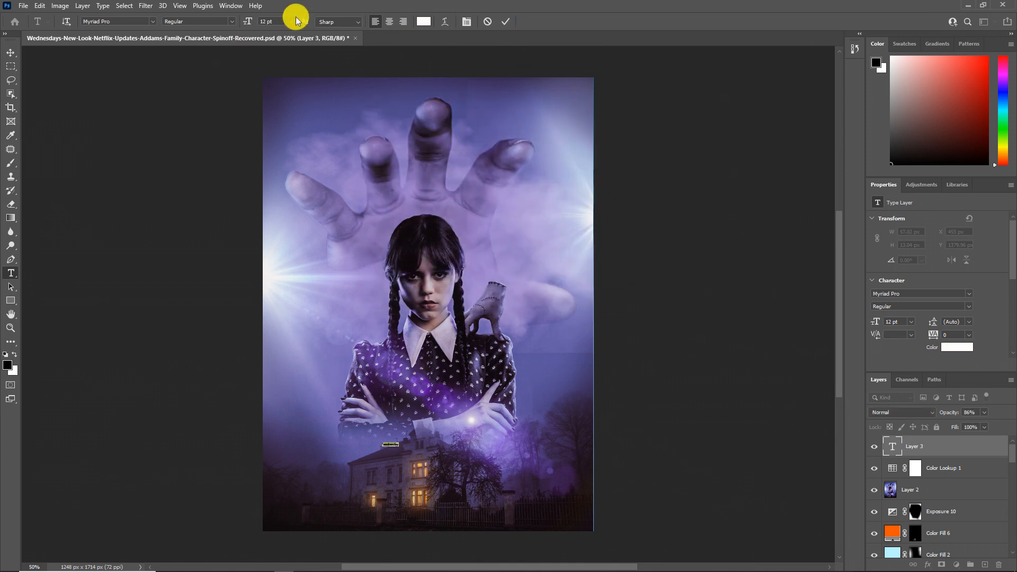
Step: Enlarge the title to about 191 pt and position it across the girl's crossed arms
{"action": "left_click", "coordinate": [291, 21]}
{"action": "left_click", "coordinate": [286, 140]}
{"action": "left_click", "coordinate": [291, 22]}
{"action": "left_click", "coordinate": [278, 156]}
{"action": "key", "text": "ctrl+t"}
{"action": "left_click_drag", "start_coordinate": [474, 430], "coordinate": [589, 403]}
{"action": "left_click_drag", "start_coordinate": [509, 430], "coordinate": [471, 439]}
{"action": "left_click_drag", "start_coordinate": [555, 396], "coordinate": [553, 397]}
{"action": "left_click_drag", "start_coordinate": [497, 447], "coordinate": [496, 433]}
{"action": "left_click", "coordinate": [524, 22]}
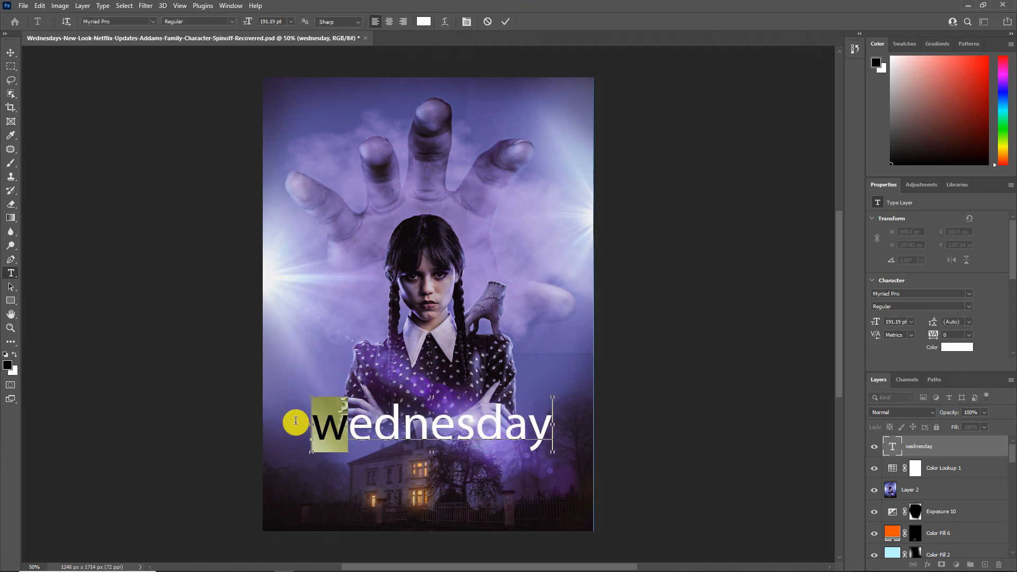
Step: Capitalize the title's first letter to read "Wednesday" and change its font to Hotel De Paris
{"action": "type", "text": "W"}
{"action": "left_click", "coordinate": [503, 24]}
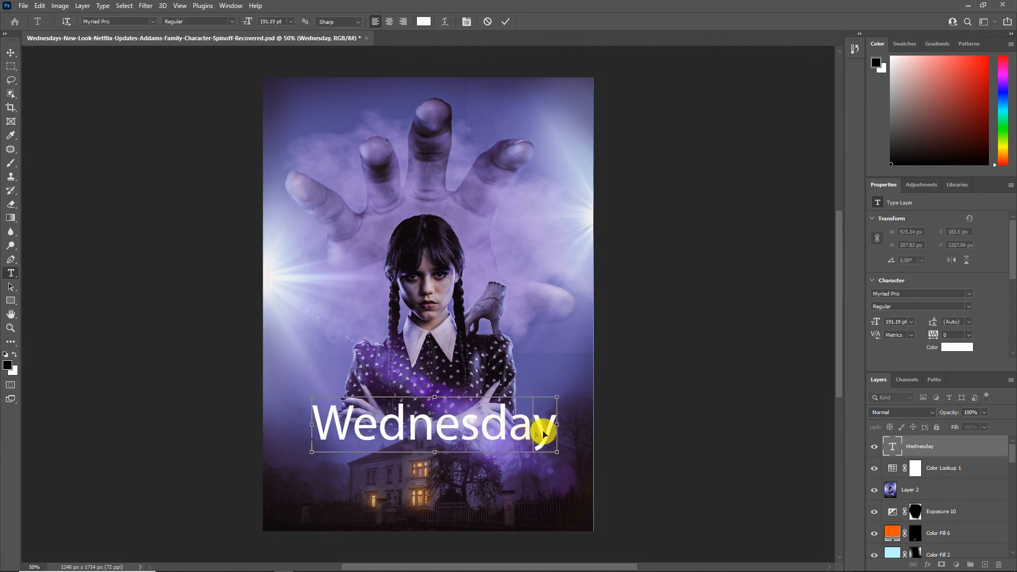
{"action": "double_click", "coordinate": [543, 431]}
{"action": "left_click", "coordinate": [153, 23]}
{"action": "left_click", "coordinate": [189, 61]}
{"action": "left_click", "coordinate": [506, 21]}
{"action": "double_click", "coordinate": [482, 421]}
{"action": "left_click", "coordinate": [425, 22]}
{"action": "left_click", "coordinate": [515, 198]}
{"action": "left_click", "coordinate": [503, 137]}
{"action": "left_click_drag", "start_coordinate": [514, 198], "coordinate": [514, 249]}
{"action": "left_click", "coordinate": [636, 149]}
{"action": "left_click", "coordinate": [506, 22]}
Step: Shift the title slightly left so that it is centered on the poster
{"action": "key", "text": "ctrl+t"}
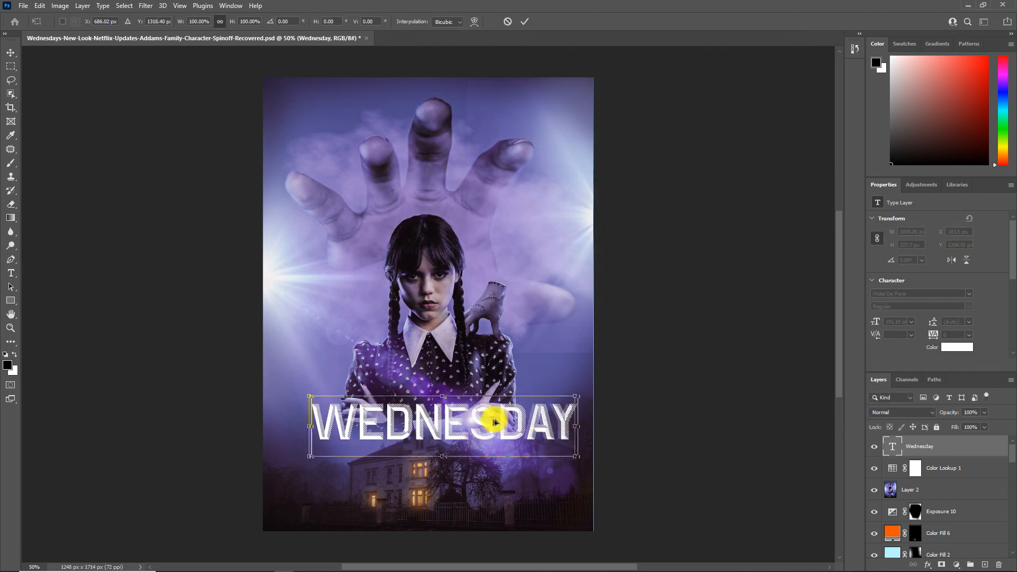
{"action": "left_click_drag", "start_coordinate": [503, 423], "coordinate": [491, 422]}
{"action": "left_click", "coordinate": [522, 22]}
Step: Add a Drop Shadow to the title with 60% opacity, 11 px distance and 8 px size
{"action": "double_click", "coordinate": [933, 448]}
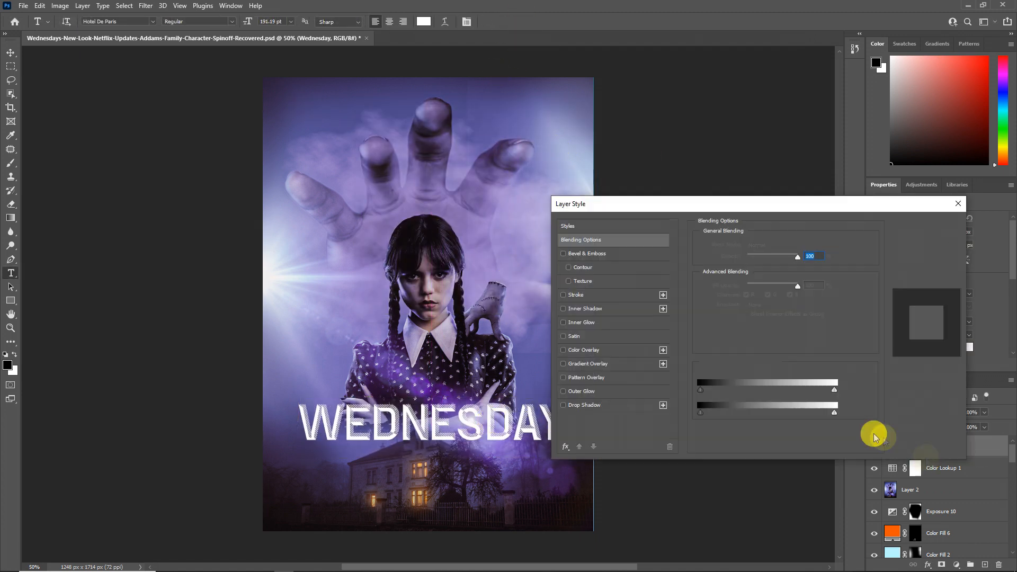
{"action": "left_click", "coordinate": [594, 407]}
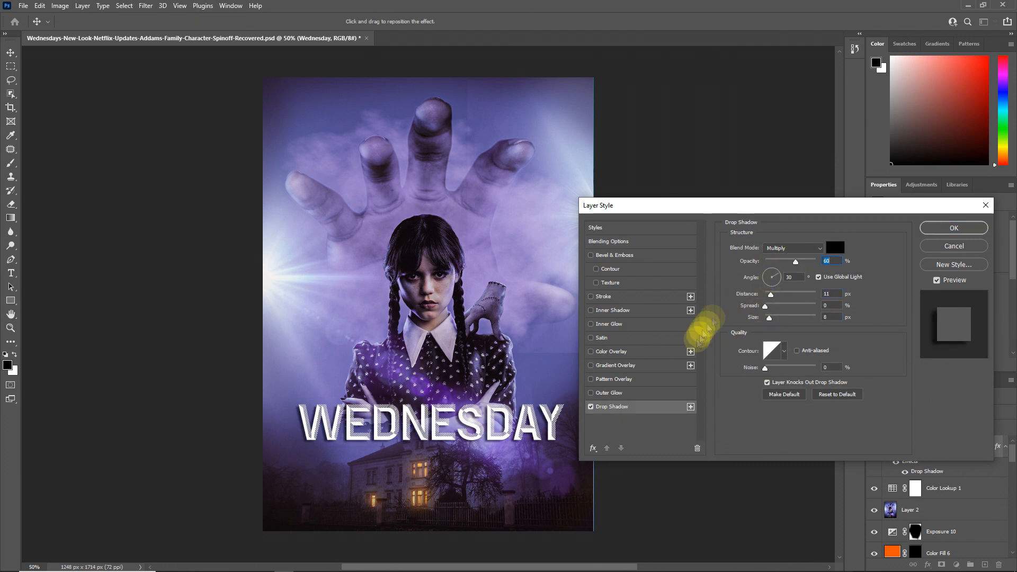
{"action": "left_click", "coordinate": [954, 228]}
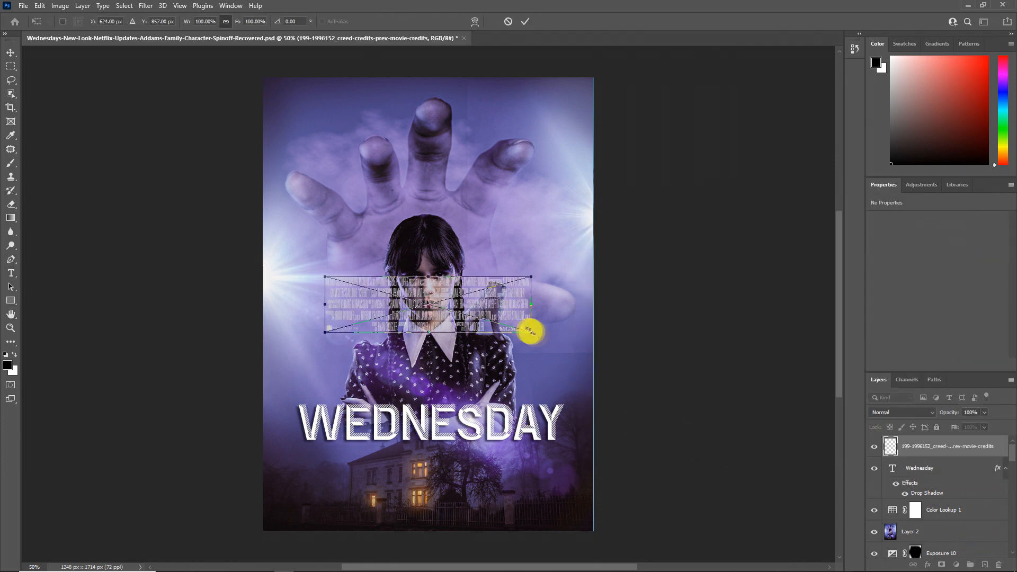
Step: Place the movie-credits image below the title and enlarge it to about 1051 px wide
{"action": "left_click_drag", "start_coordinate": [486, 327], "coordinate": [534, 489]}
{"action": "key", "text": "Return"}
{"action": "key", "text": "t"}
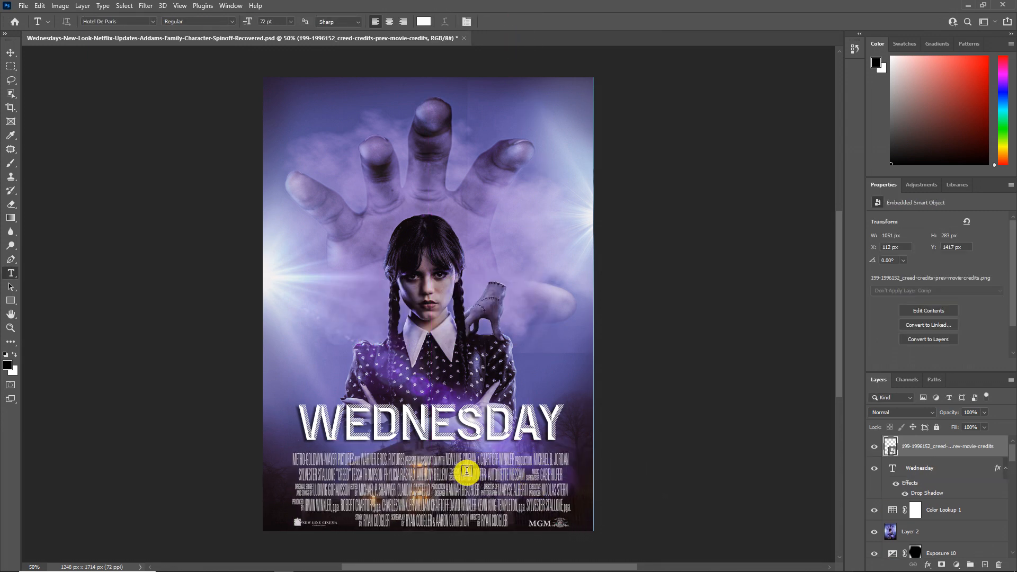
Step: Move the title down about 16 px so it sits just above the credits
{"action": "left_click", "coordinate": [917, 464]}
{"action": "key", "text": "ctrl+t"}
{"action": "left_click_drag", "start_coordinate": [494, 414], "coordinate": [493, 426]}
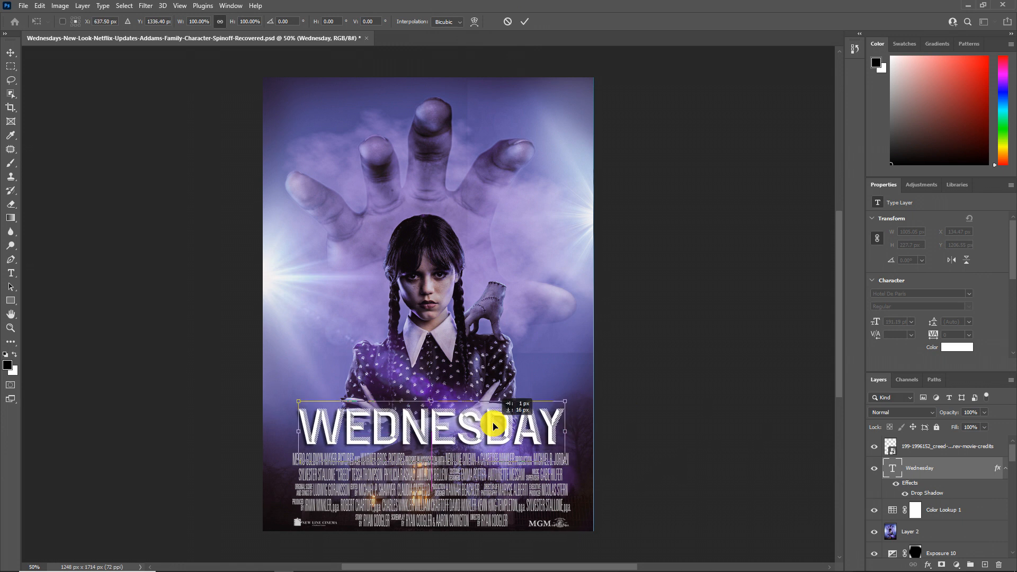
{"action": "key", "text": "Return"}
Step: Change the title's font to Bernadette Rough
{"action": "double_click", "coordinate": [504, 423]}
{"action": "left_click", "coordinate": [153, 22]}
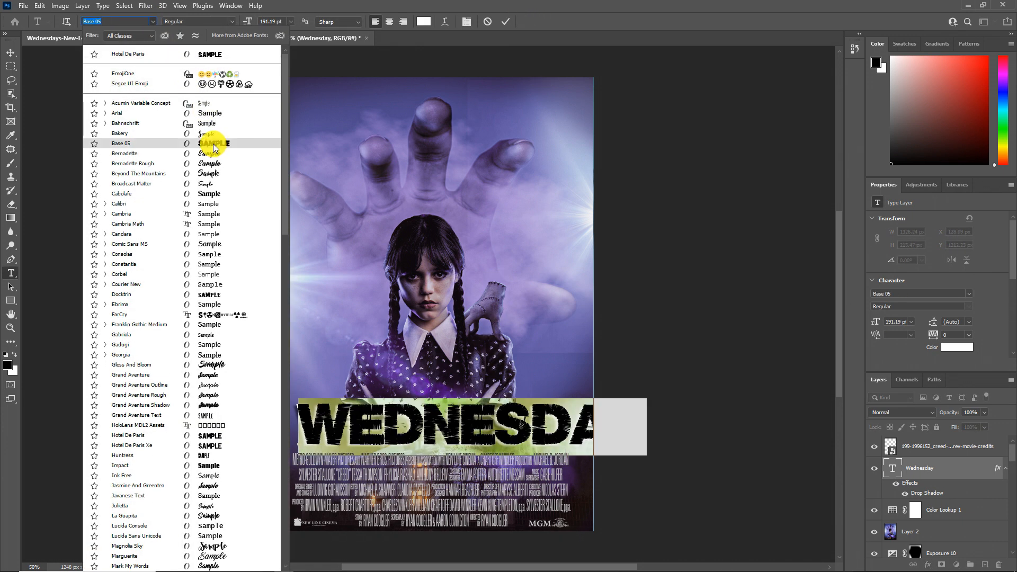
{"action": "left_click", "coordinate": [212, 165]}
{"action": "left_click", "coordinate": [567, 439]}
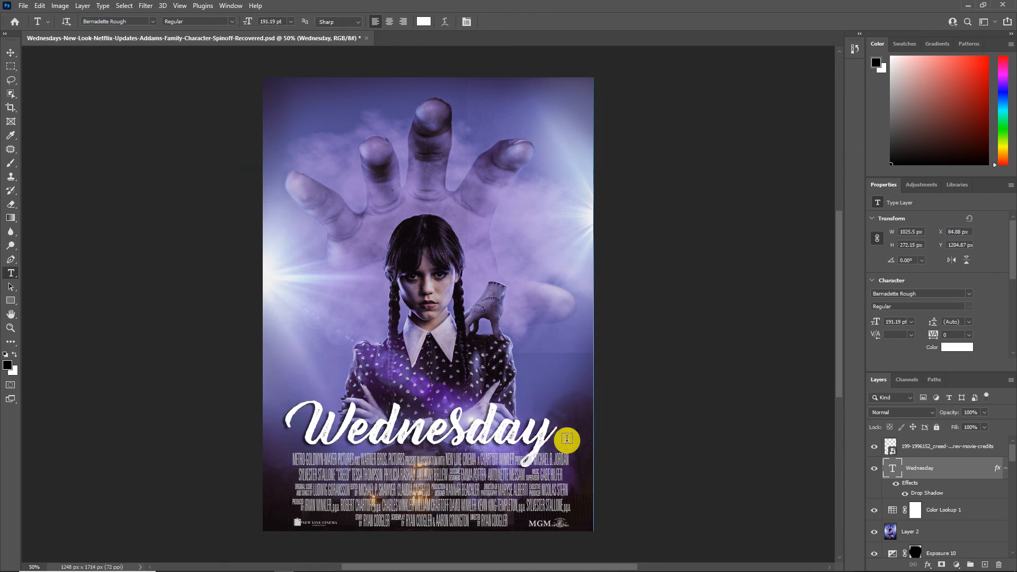
{"action": "left_click", "coordinate": [490, 429]}
{"action": "key", "text": "ctrl+a"}
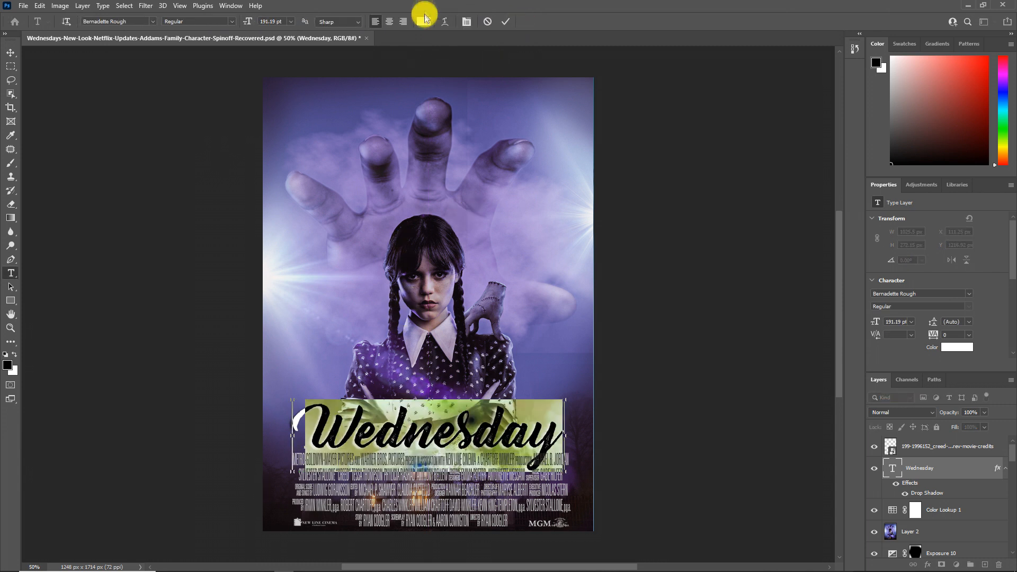
{"action": "left_click", "coordinate": [425, 20]}
{"action": "left_click", "coordinate": [553, 322]}
{"action": "left_click_drag", "start_coordinate": [412, 123], "coordinate": [399, 131]}
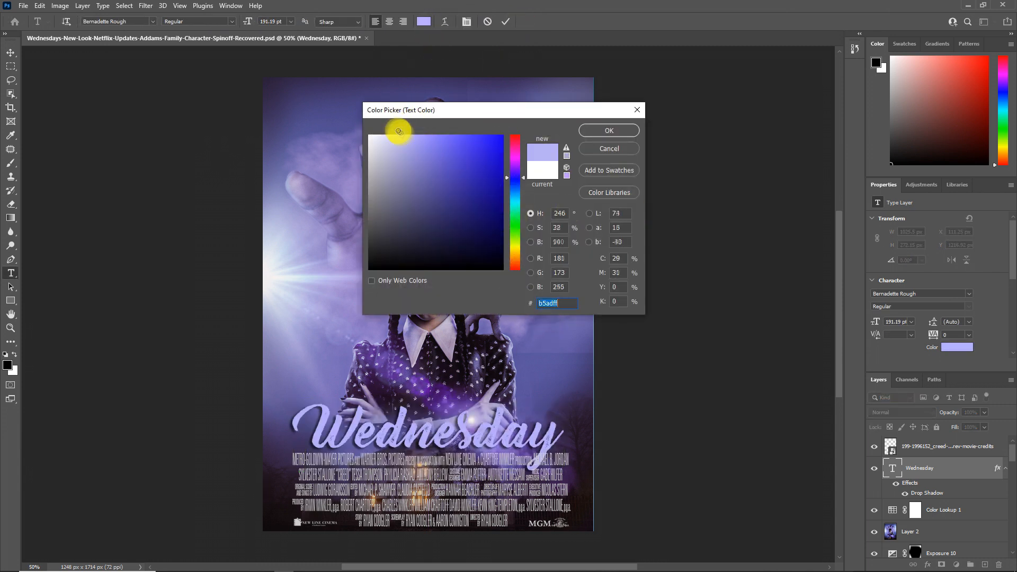
{"action": "left_click_drag", "start_coordinate": [511, 208], "coordinate": [512, 191]}
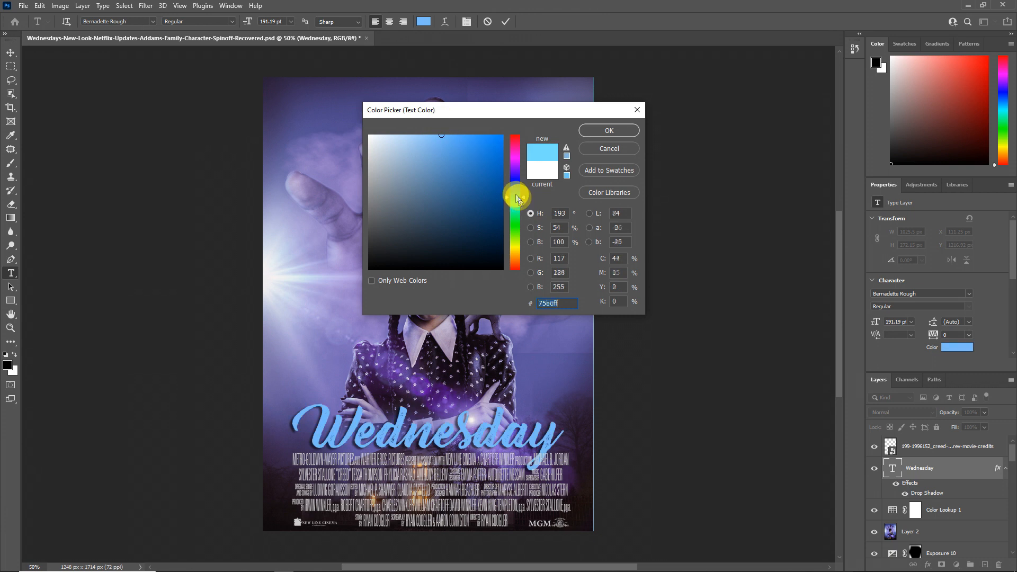
{"action": "left_click", "coordinate": [609, 148]}
Step: Set the title's font to Romantic Sky Demo and shift the title slightly right above the credits
{"action": "left_click", "coordinate": [152, 21]}
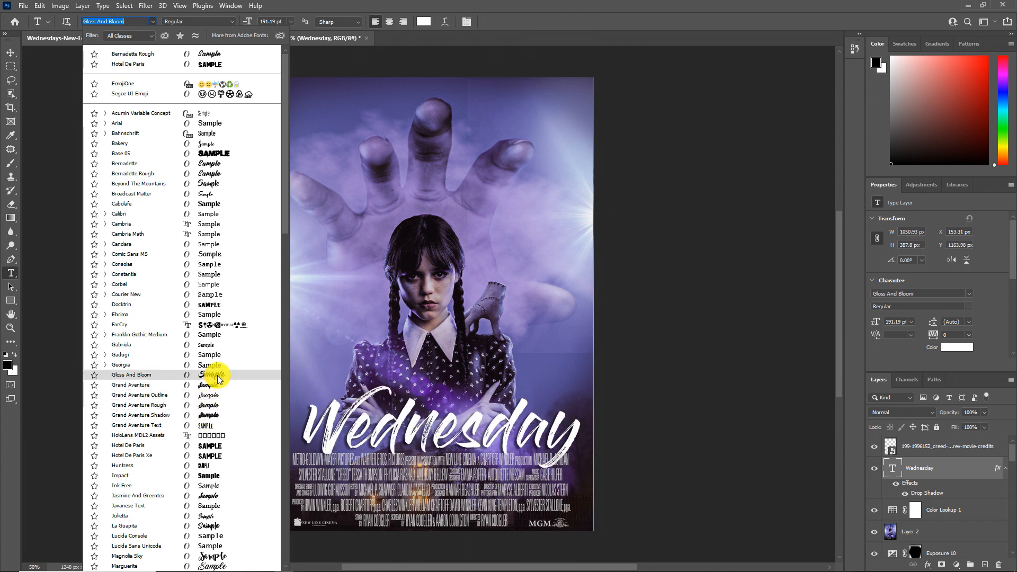
{"action": "scroll", "coordinate": [217, 376], "scroll_direction": "down", "scroll_amount": 5}
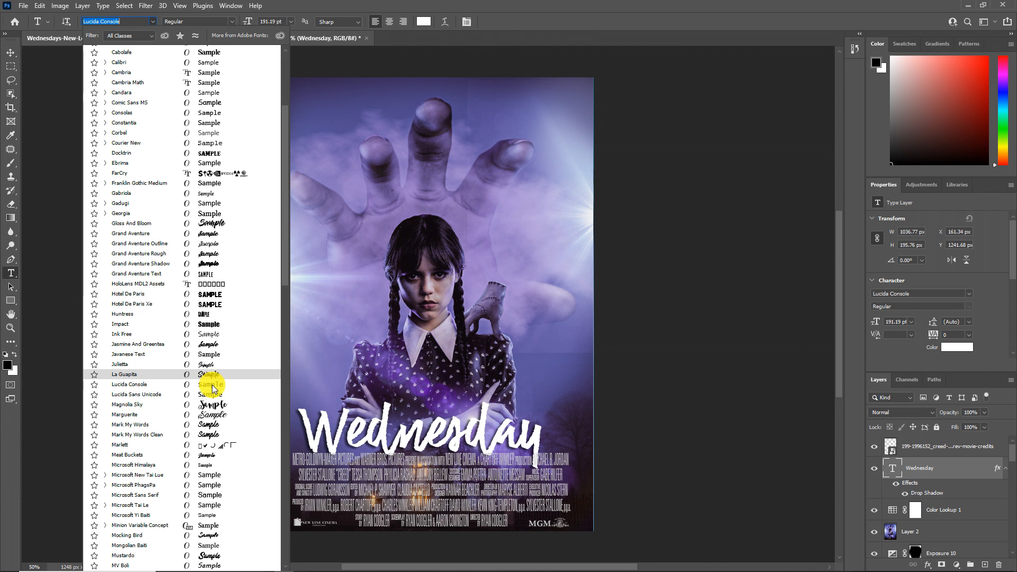
{"action": "scroll", "coordinate": [212, 406], "scroll_direction": "down", "scroll_amount": 6}
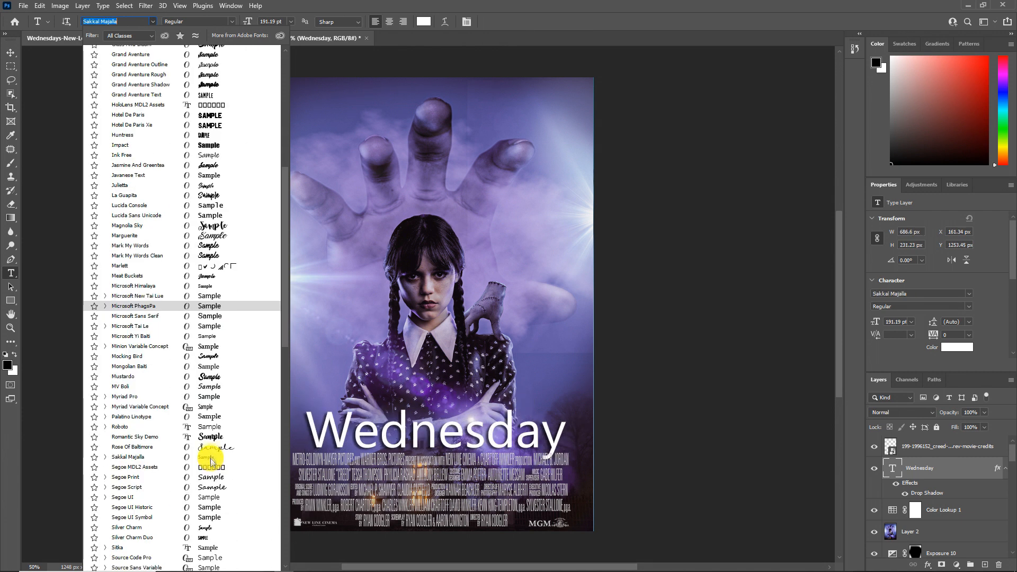
{"action": "scroll", "coordinate": [208, 365], "scroll_direction": "down", "scroll_amount": 1}
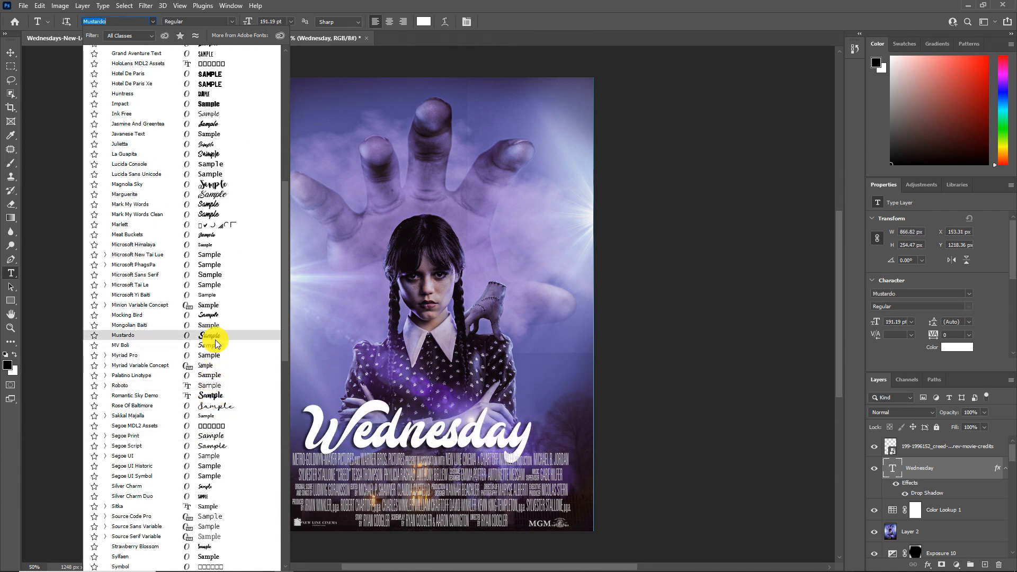
{"action": "left_click", "coordinate": [209, 396]}
{"action": "left_click_drag", "start_coordinate": [412, 425], "coordinate": [433, 430]}
{"action": "left_click", "coordinate": [525, 23]}
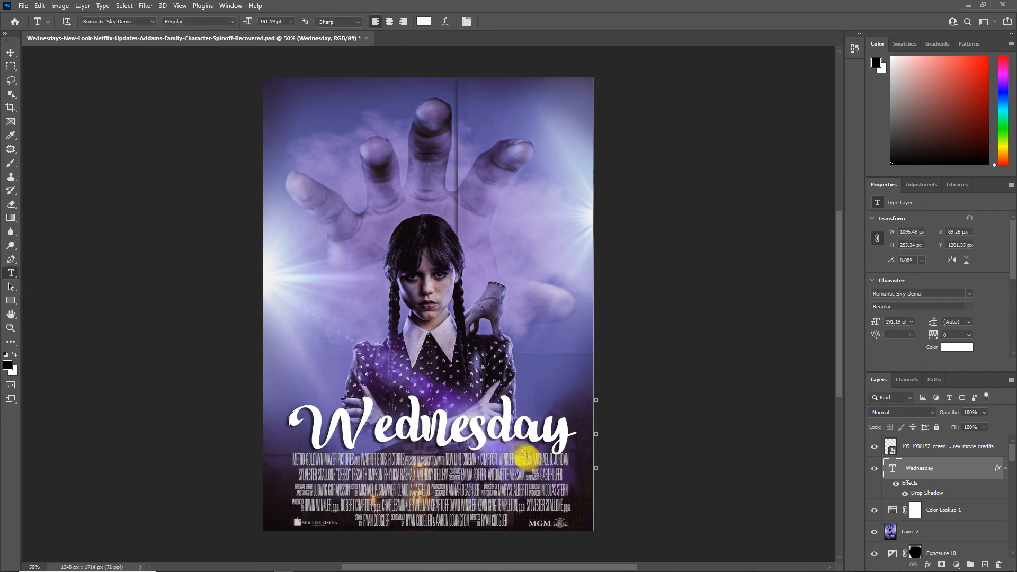
Step: Add the text "A NETFLIX SERIES" in white La Guapita, scale it to about 57% and place it just above the title
{"action": "left_click", "coordinate": [385, 337]}
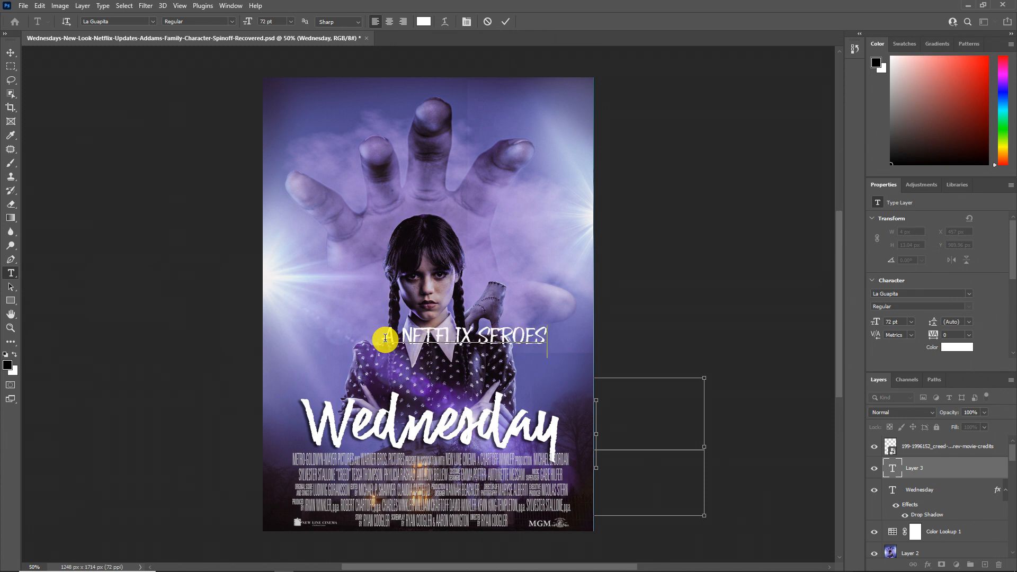
{"action": "left_click", "coordinate": [506, 22]}
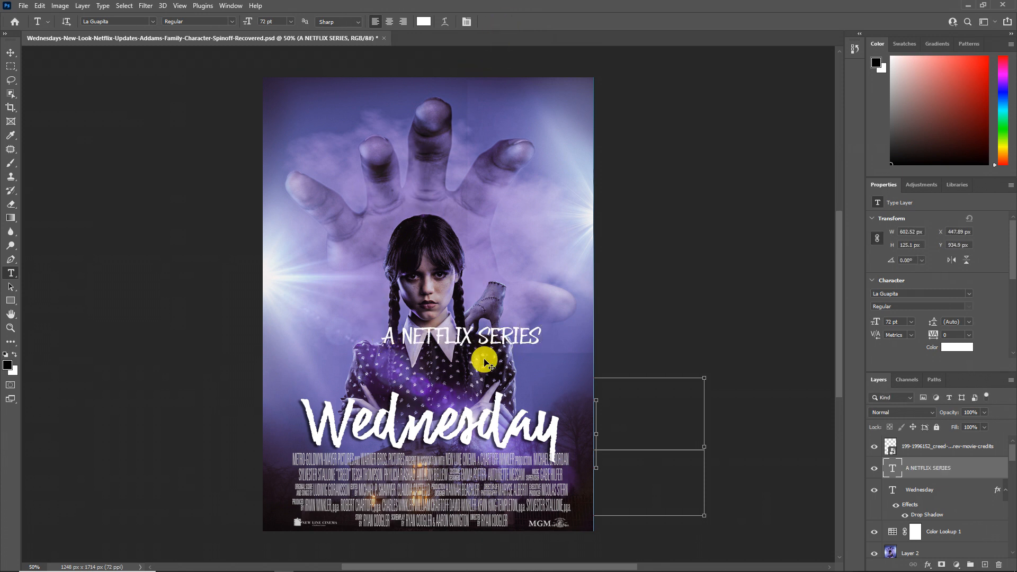
{"action": "key", "text": "ctrl+t"}
{"action": "left_click_drag", "start_coordinate": [495, 335], "coordinate": [473, 398]}
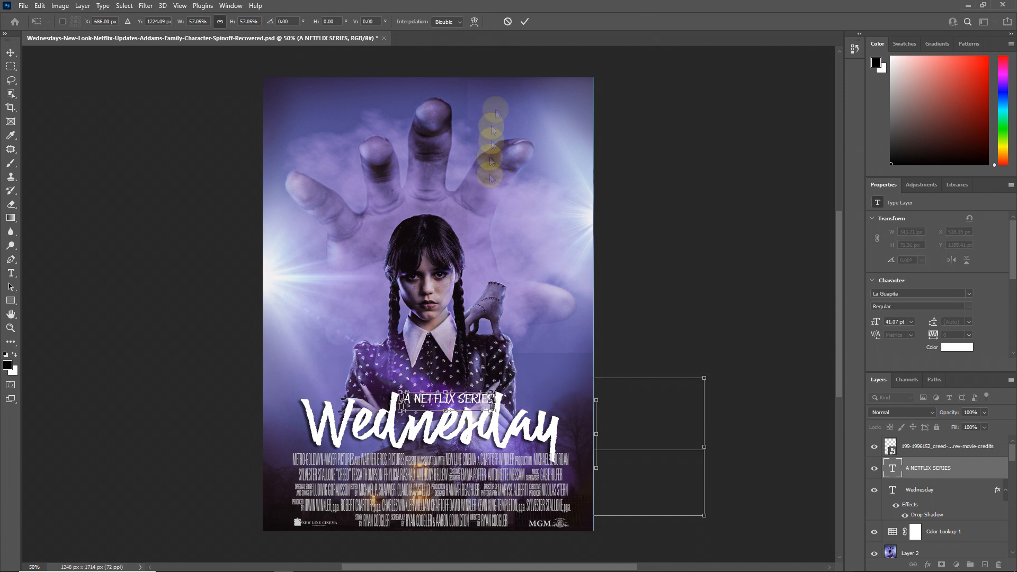
Step: Color the word NETFLIX in the tagline red (ff0000)
{"action": "double_click", "coordinate": [446, 395]}
{"action": "left_click", "coordinate": [423, 21]}
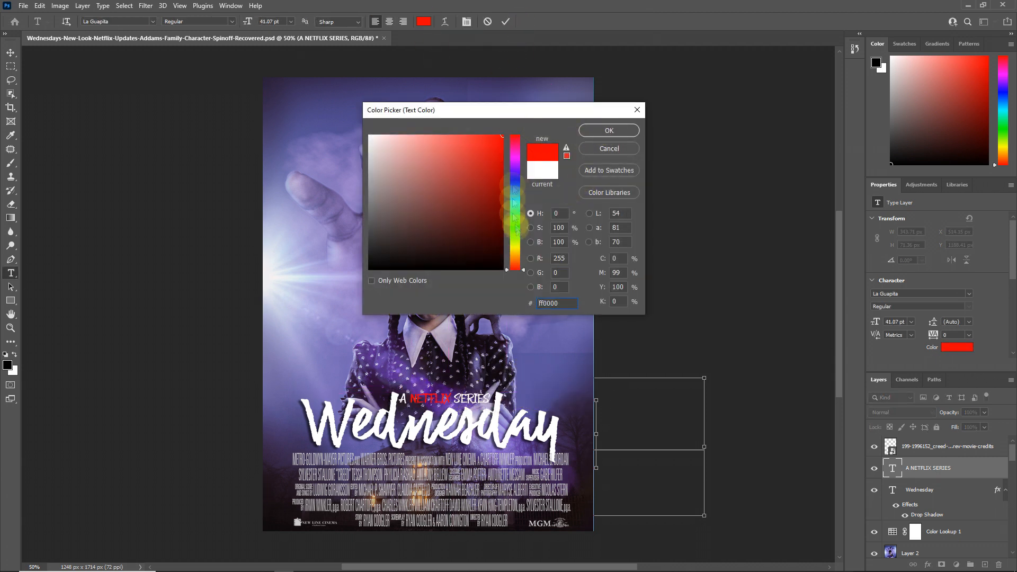
{"action": "left_click", "coordinate": [610, 131]}
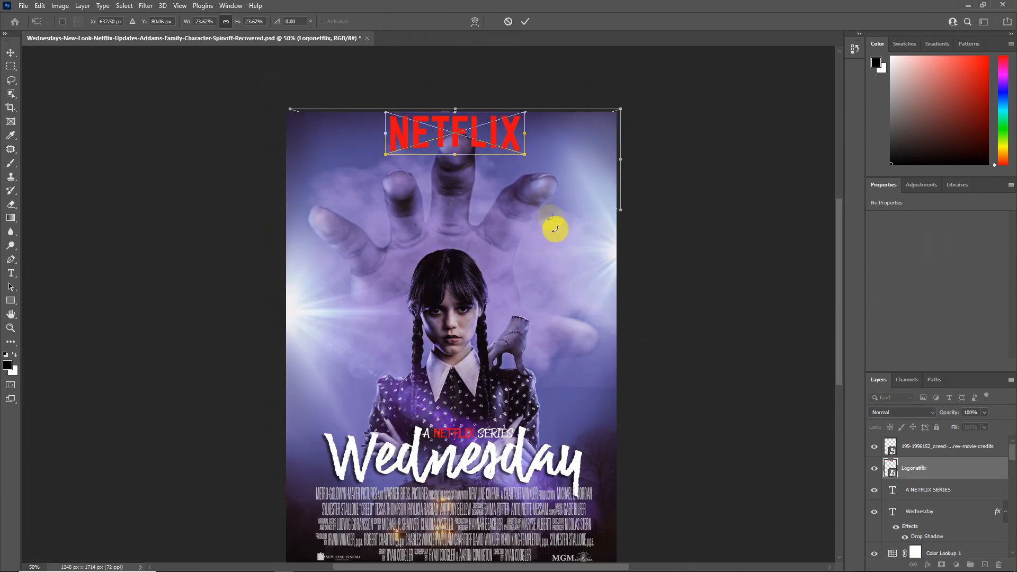
Step: Place the Logonetflix image centered at the top of the poster at about 492 px wide
{"action": "left_click", "coordinate": [525, 21]}
{"action": "scroll", "coordinate": [482, 252], "scroll_direction": "up", "scroll_amount": 1}
{"action": "scroll", "coordinate": [482, 252], "scroll_direction": "down", "scroll_amount": 2}
{"action": "scroll", "coordinate": [452, 332], "scroll_direction": "up", "scroll_amount": 1}
{"action": "scroll", "coordinate": [453, 332], "scroll_direction": "down", "scroll_amount": 1}
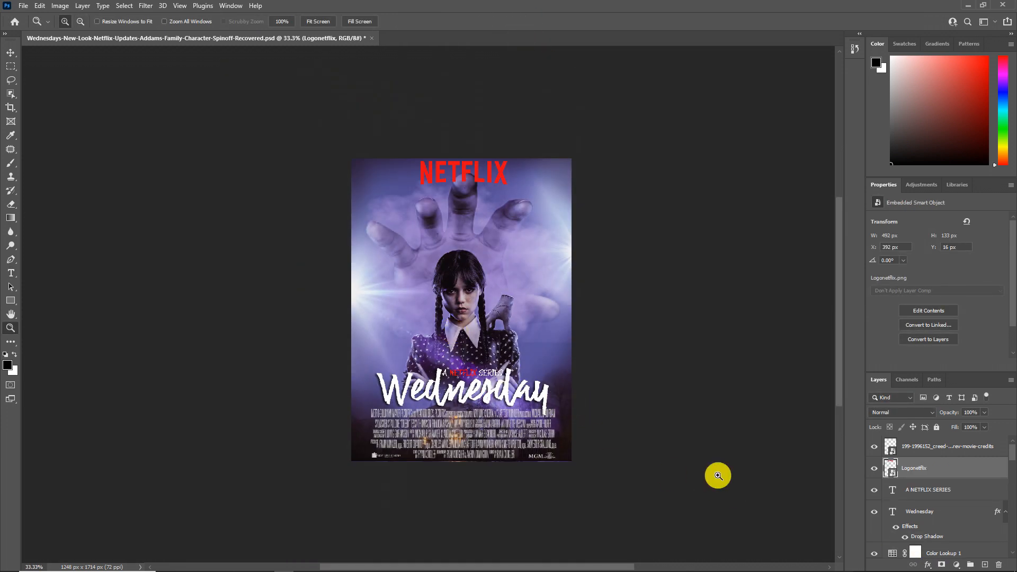
Step: Add a Color Lookup adjustment layer above the movie-credits layer
{"action": "left_click", "coordinate": [937, 446]}
{"action": "left_click", "coordinate": [956, 565]}
{"action": "left_click", "coordinate": [924, 494]}
Step: Try 3D LUTs such as filmstock_50.3dl and a Fuji Kodak 2395 LUT, and compare the poster with the lookup off and on
{"action": "left_click", "coordinate": [948, 220]}
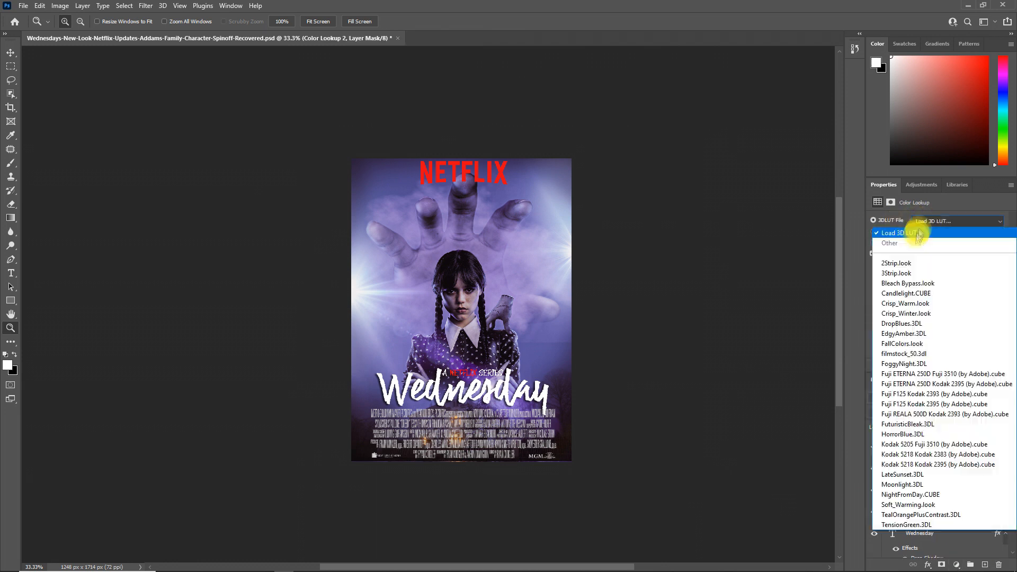
{"action": "left_click", "coordinate": [924, 227]}
{"action": "scroll", "coordinate": [932, 217], "scroll_direction": "down", "scroll_amount": 8}
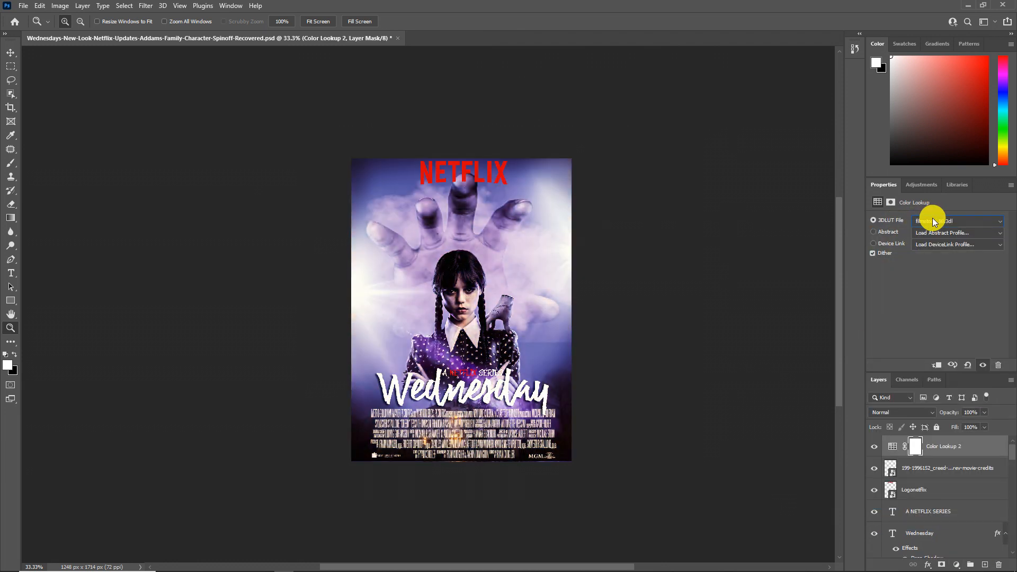
{"action": "scroll", "coordinate": [458, 324], "scroll_direction": "up", "scroll_amount": 1}
{"action": "scroll", "coordinate": [930, 219], "scroll_direction": "down", "scroll_amount": 10}
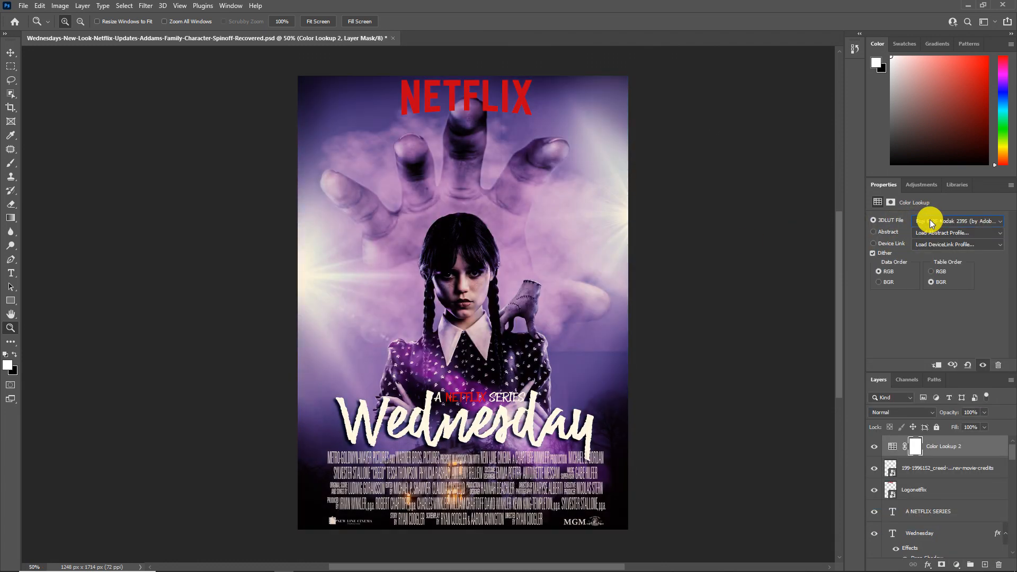
{"action": "scroll", "coordinate": [926, 218], "scroll_direction": "down", "scroll_amount": 4}
{"action": "left_click", "coordinate": [874, 447]}
{"action": "left_click", "coordinate": [874, 447]}
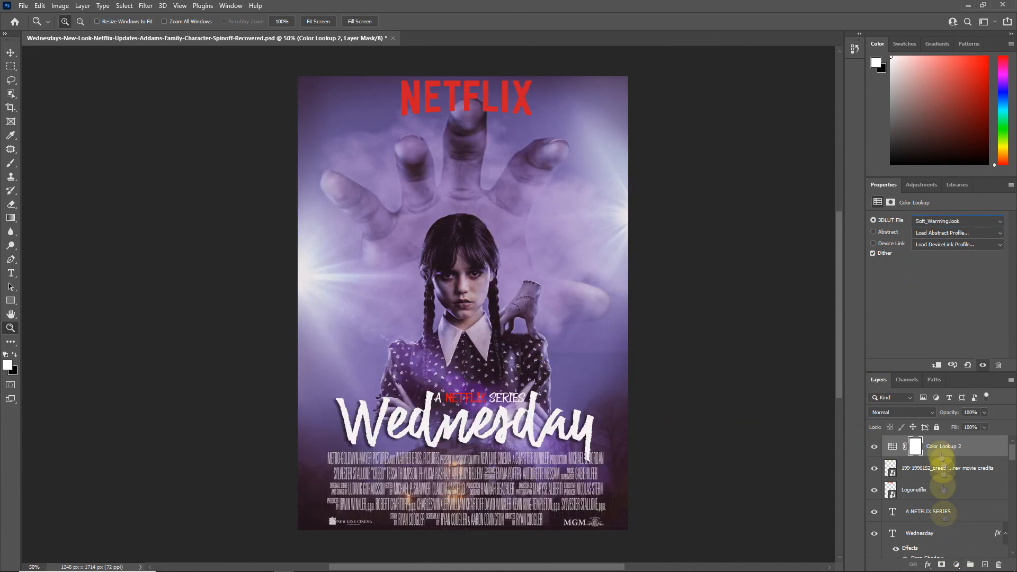
Step: Try further lookups on the Color Lookup layer, including 3Strip.look, Fuji F125 and HorrorBlue.3DL
{"action": "left_click", "coordinate": [958, 220]}
{"action": "left_click", "coordinate": [935, 246]}
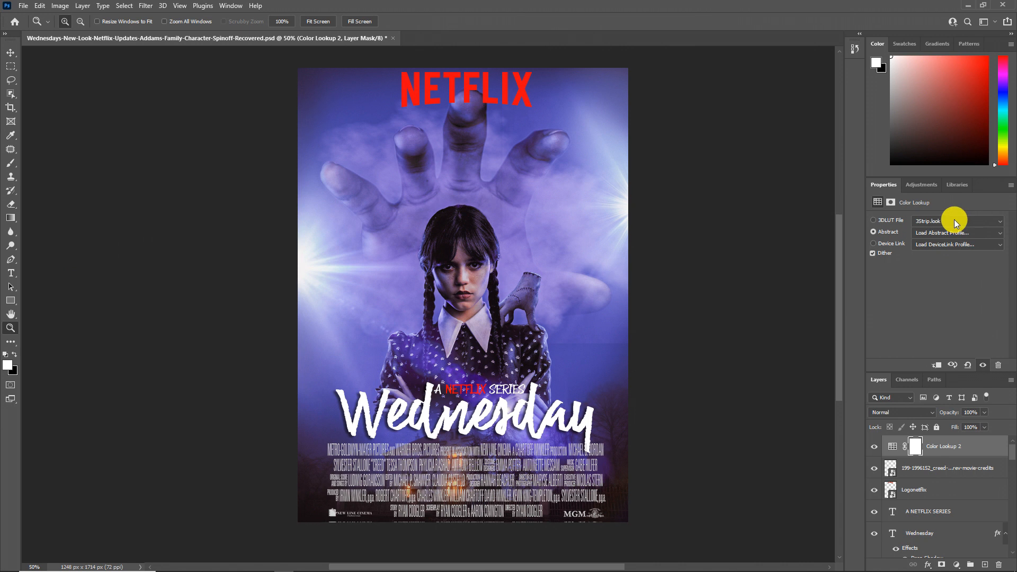
{"action": "scroll", "coordinate": [955, 219], "scroll_direction": "down", "scroll_amount": 4}
{"action": "scroll", "coordinate": [955, 218], "scroll_direction": "down", "scroll_amount": 6}
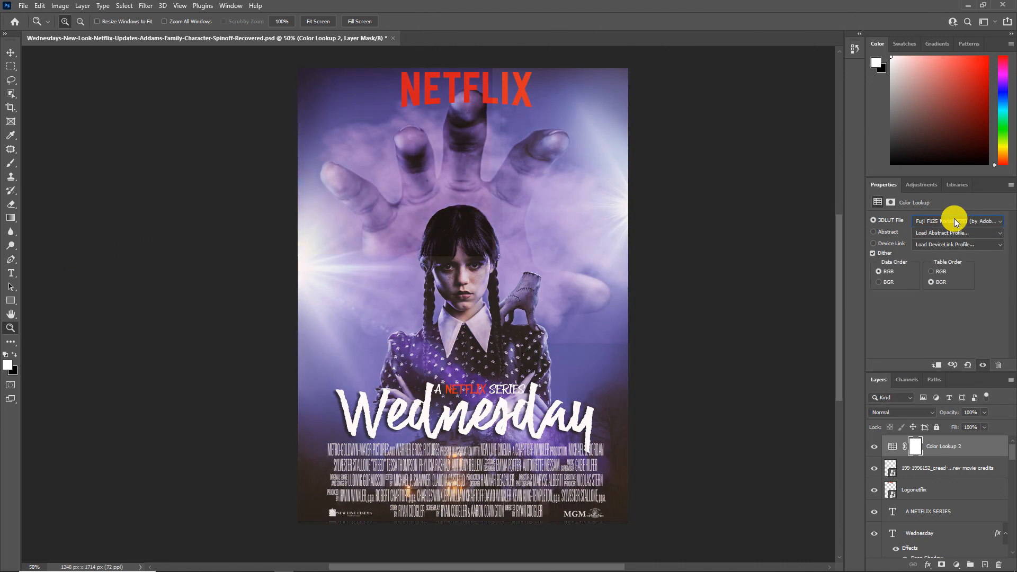
{"action": "scroll", "coordinate": [955, 218], "scroll_direction": "down", "scroll_amount": 4}
Step: Set the Color Lookup layer's 3D LUT to Bleach Bypass.look
{"action": "left_click", "coordinate": [955, 218]}
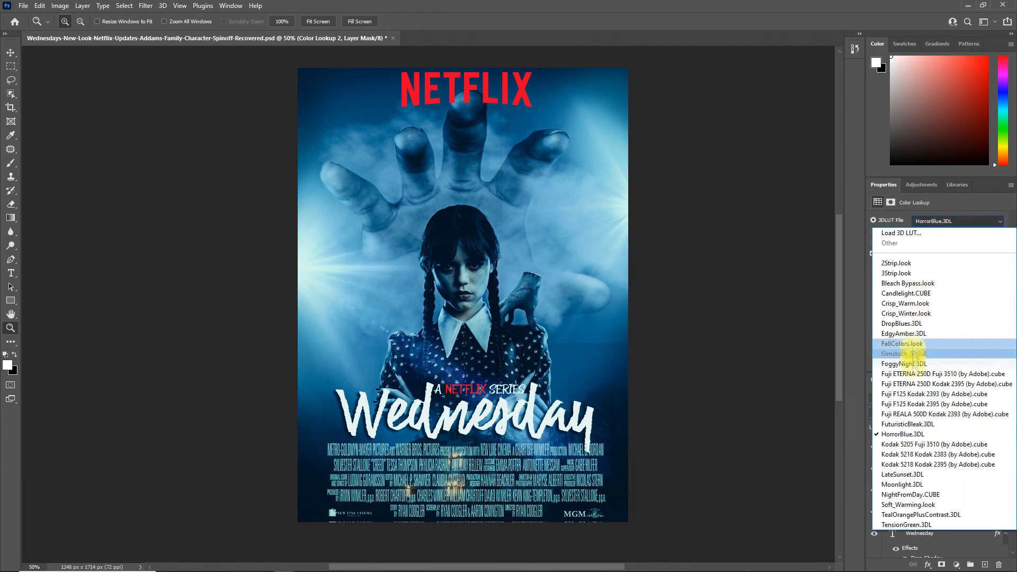
{"action": "left_click", "coordinate": [908, 283]}
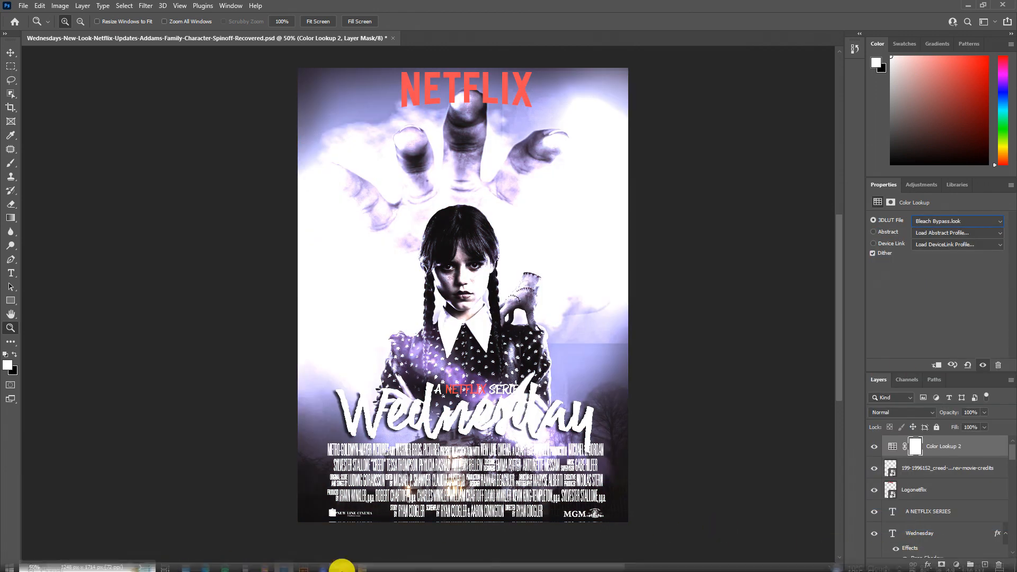